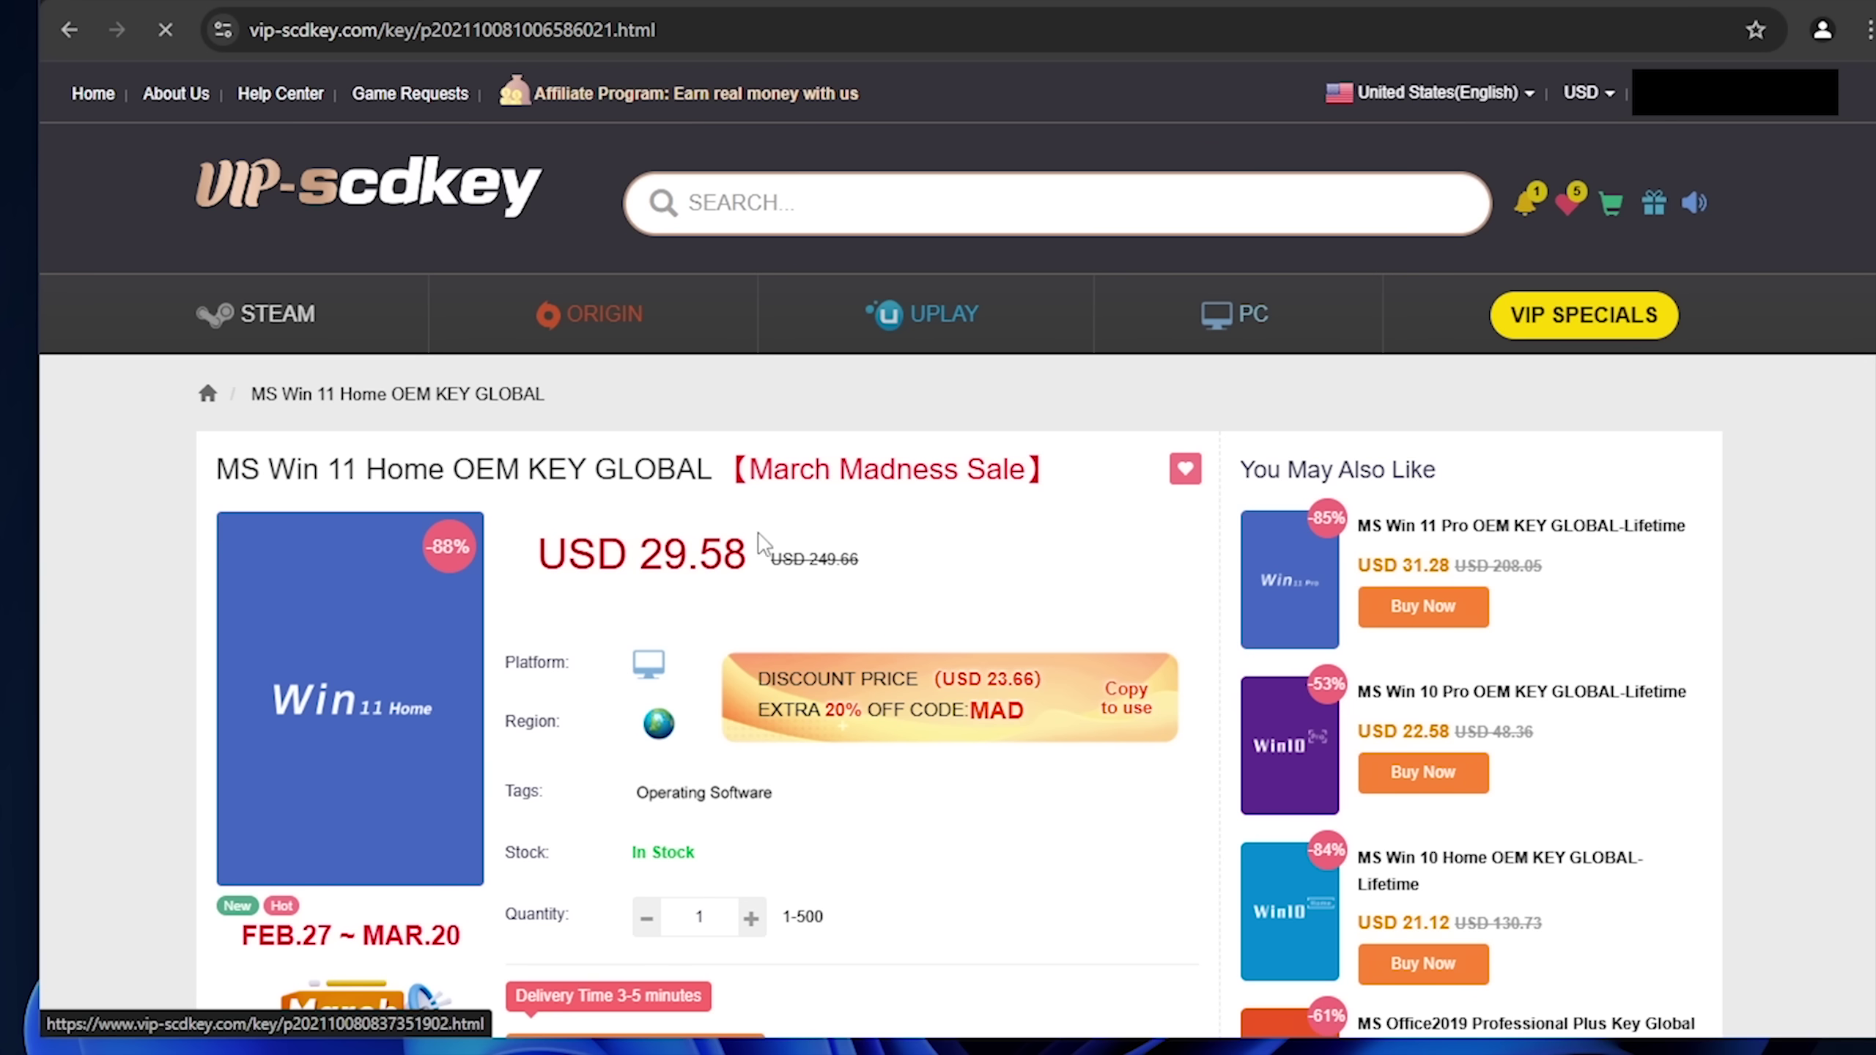
Step: Set a picture from the Pictures folder as the desktop wallpaper
{"action": "scroll", "coordinate": [872, 548], "scroll_direction": "down", "scroll_amount": 3}
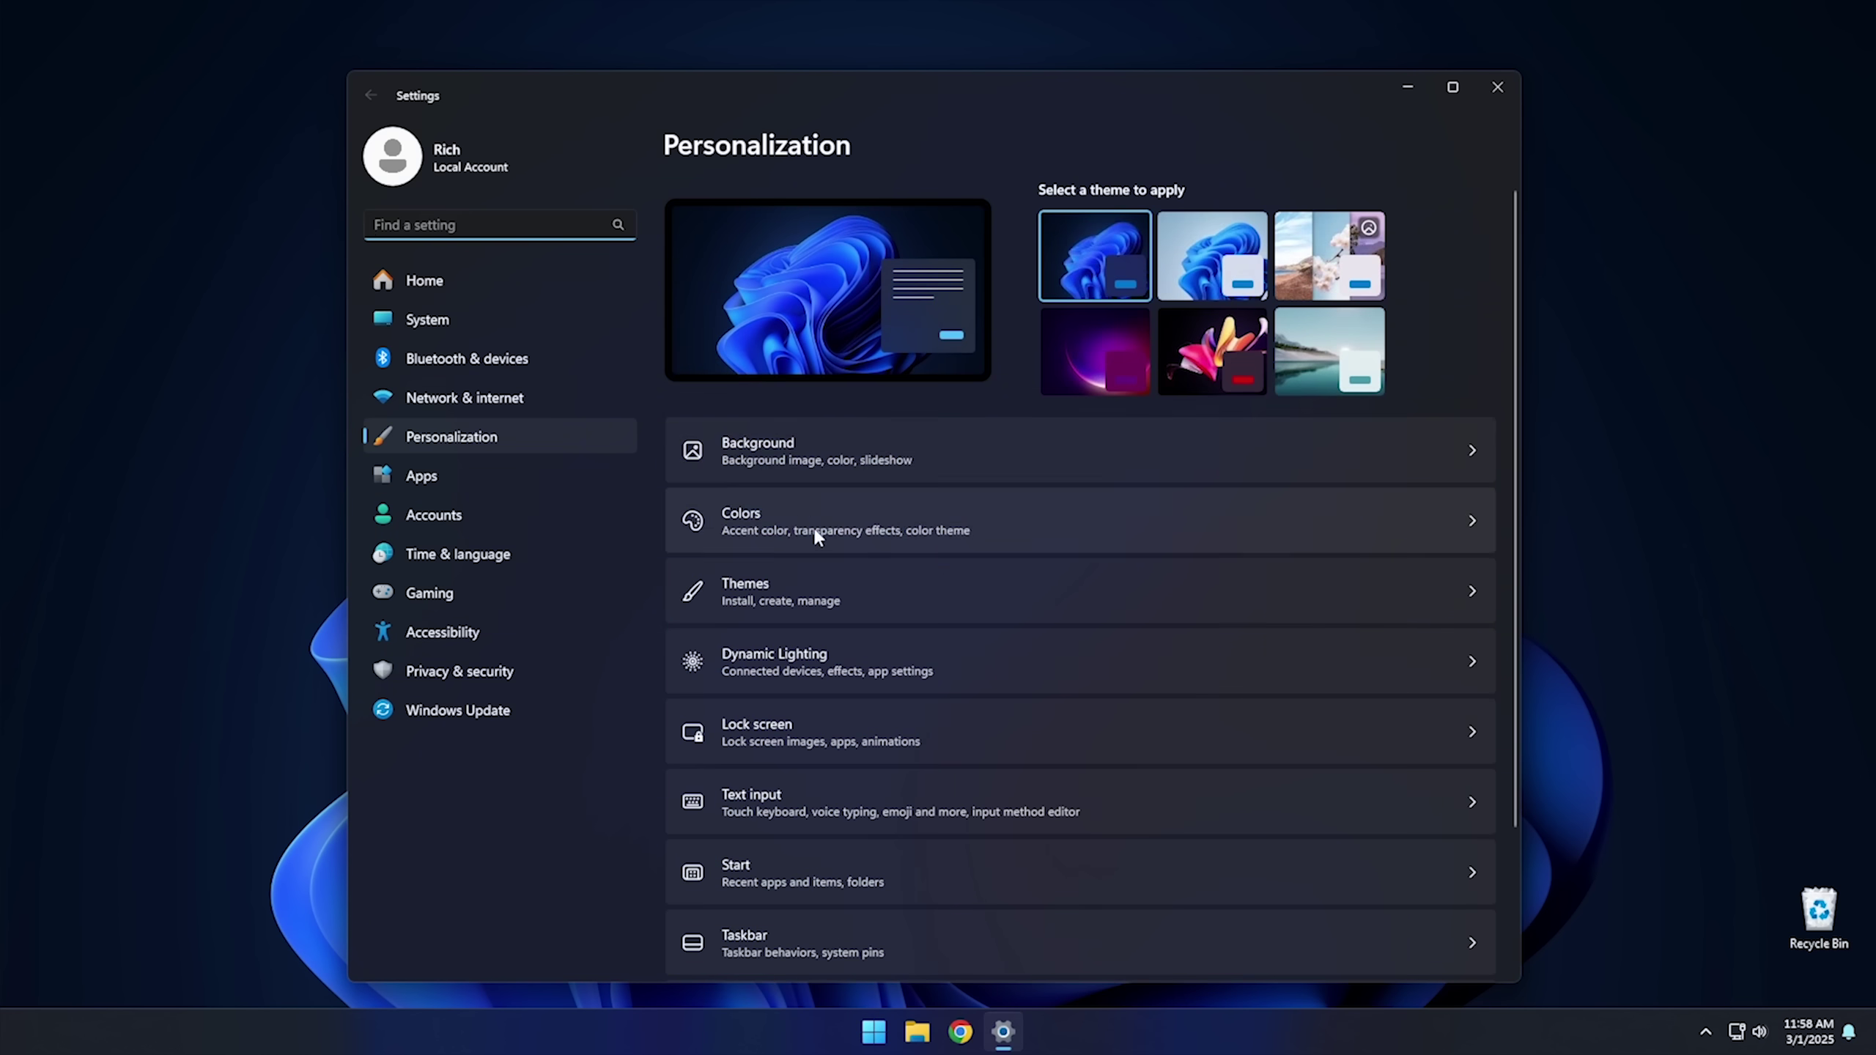
{"action": "left_click", "coordinate": [813, 442]}
{"action": "left_click", "coordinate": [1383, 624]}
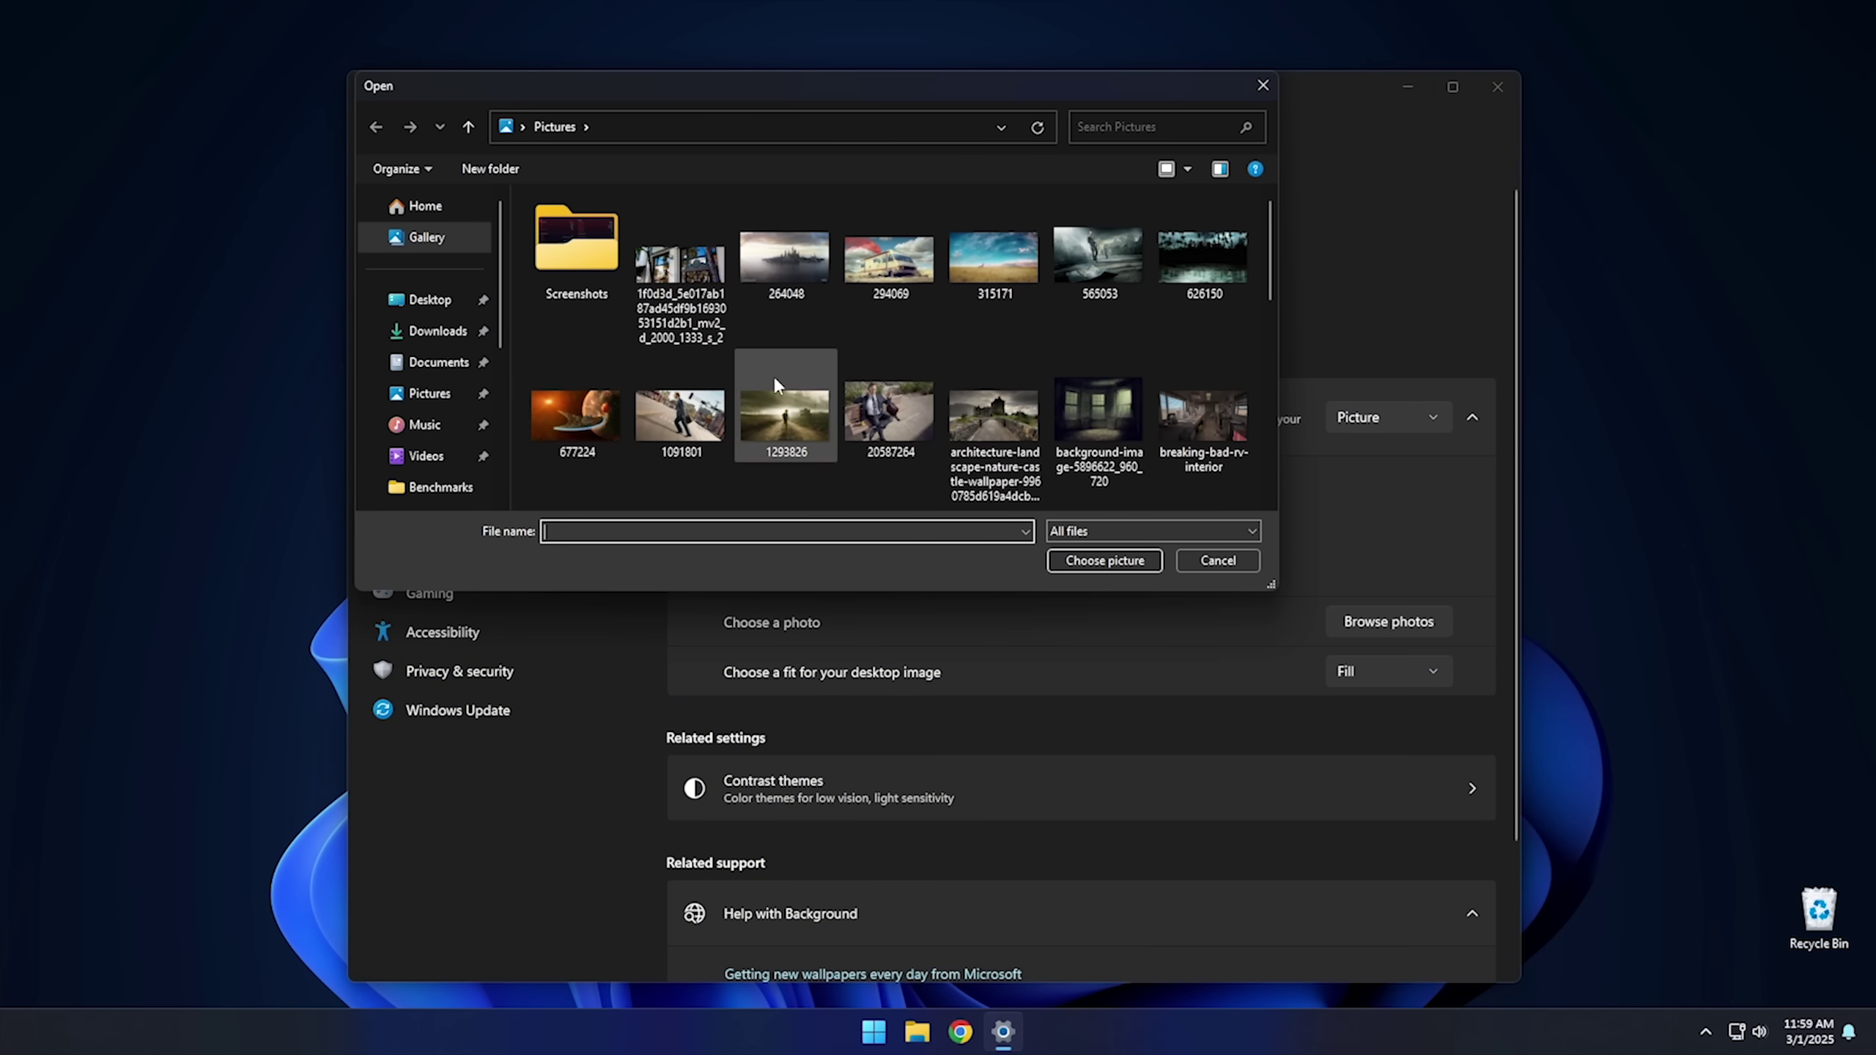
{"action": "left_click", "coordinate": [775, 407]}
{"action": "left_click", "coordinate": [1093, 559]}
{"action": "left_click", "coordinate": [1498, 87]}
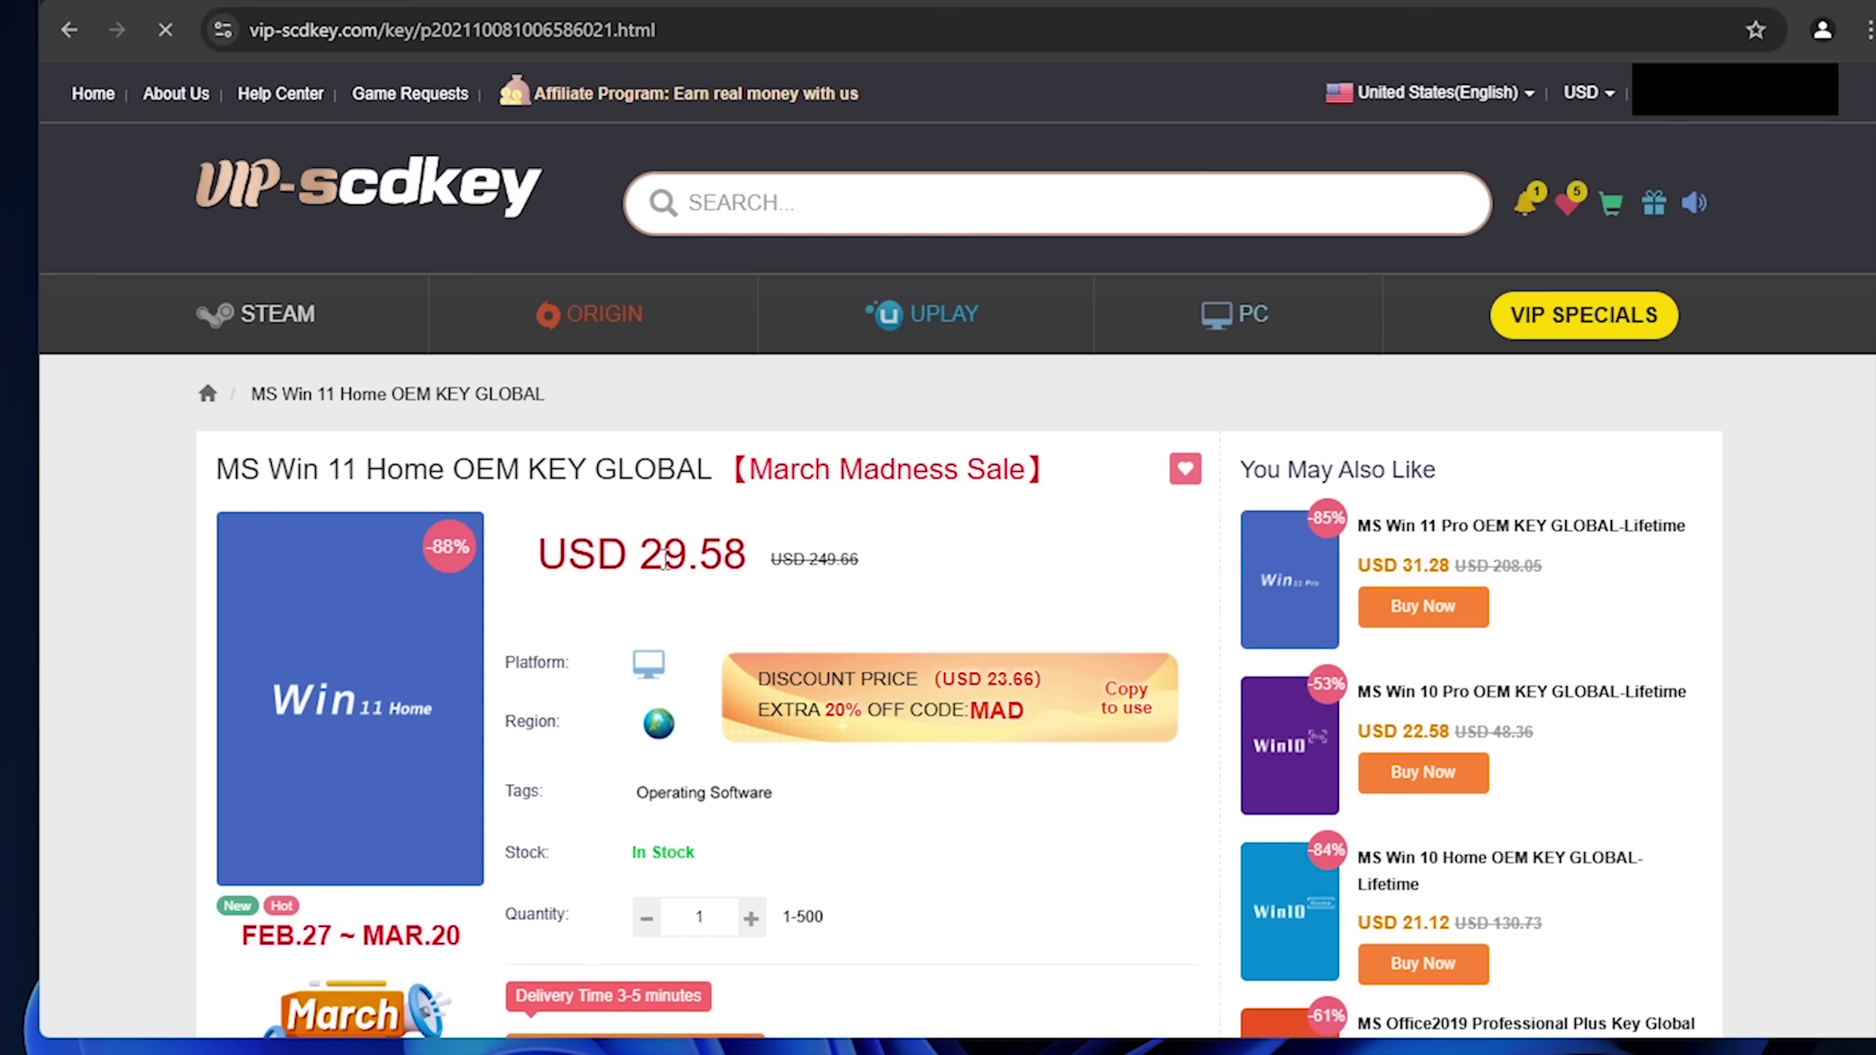
Step: Buy the Win 11 Home OEM key and apply promo code CyberCPU for a USD 22.18 total
{"action": "scroll", "coordinate": [886, 575], "scroll_direction": "down", "scroll_amount": 3}
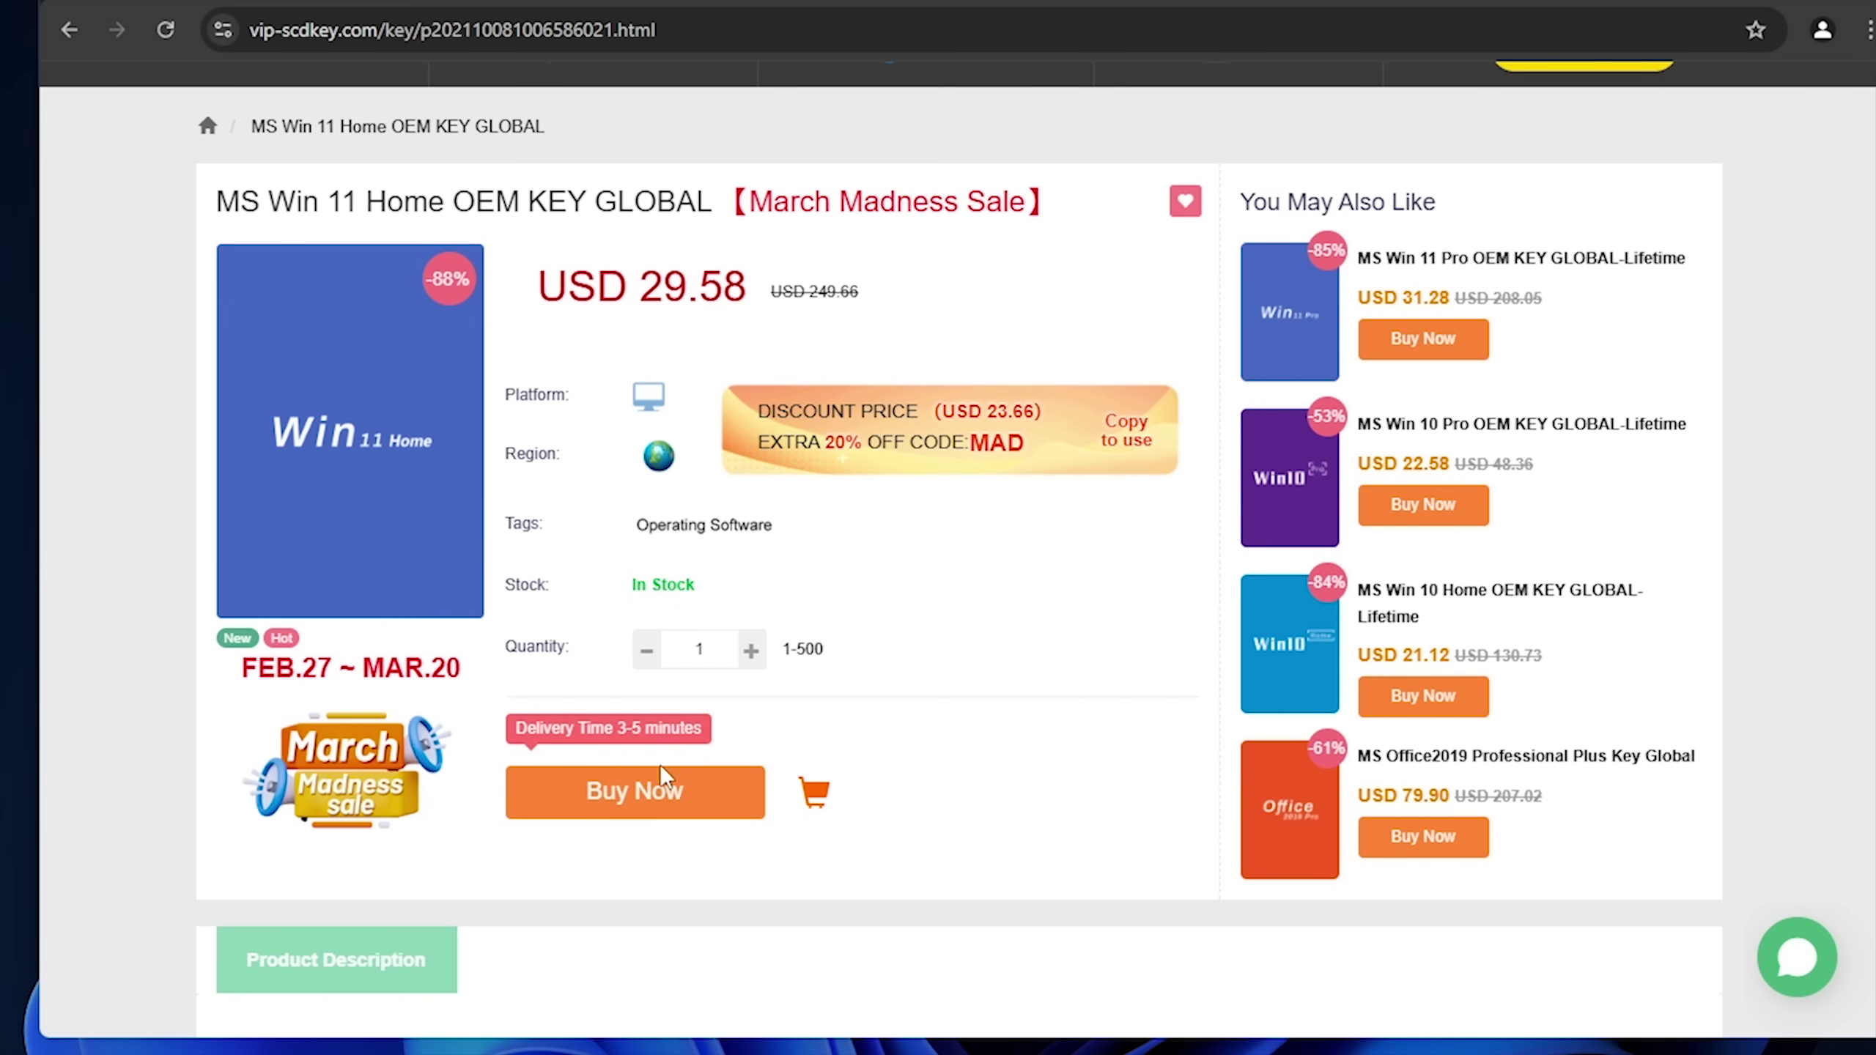
{"action": "left_click", "coordinate": [650, 797]}
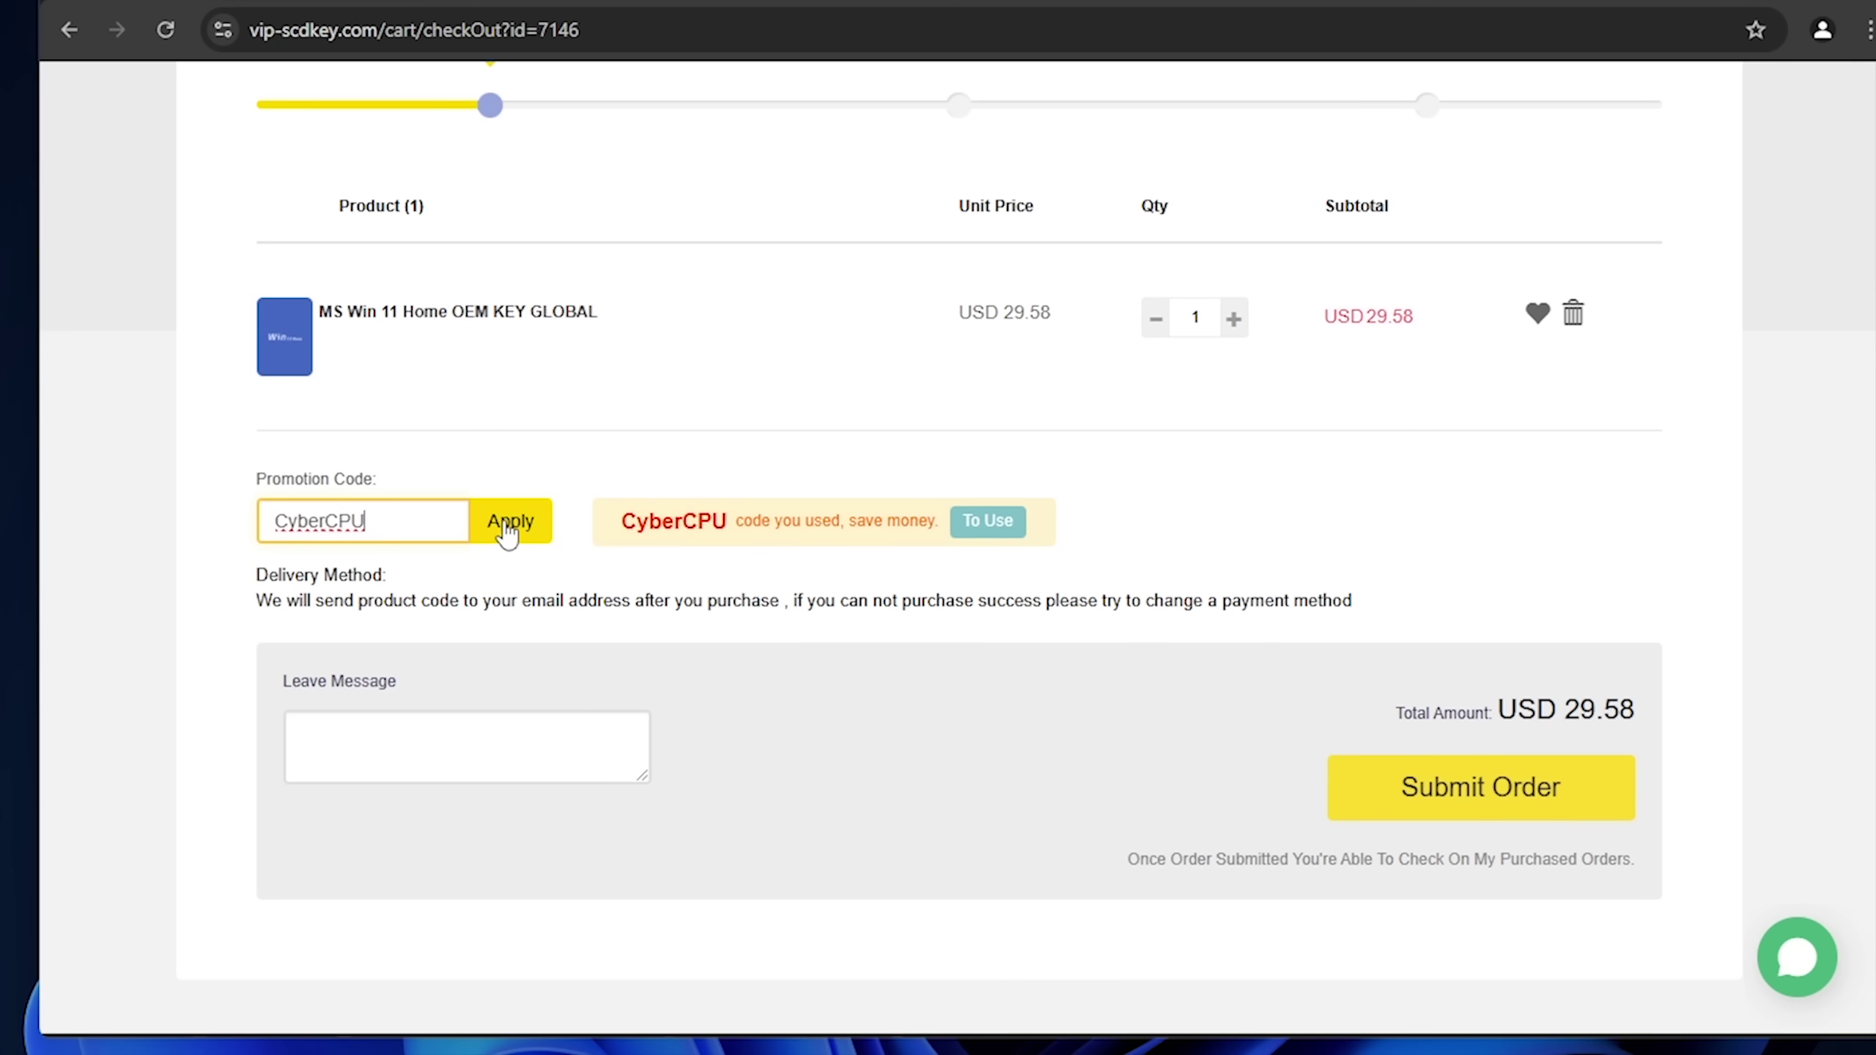
{"action": "left_click", "coordinate": [509, 529]}
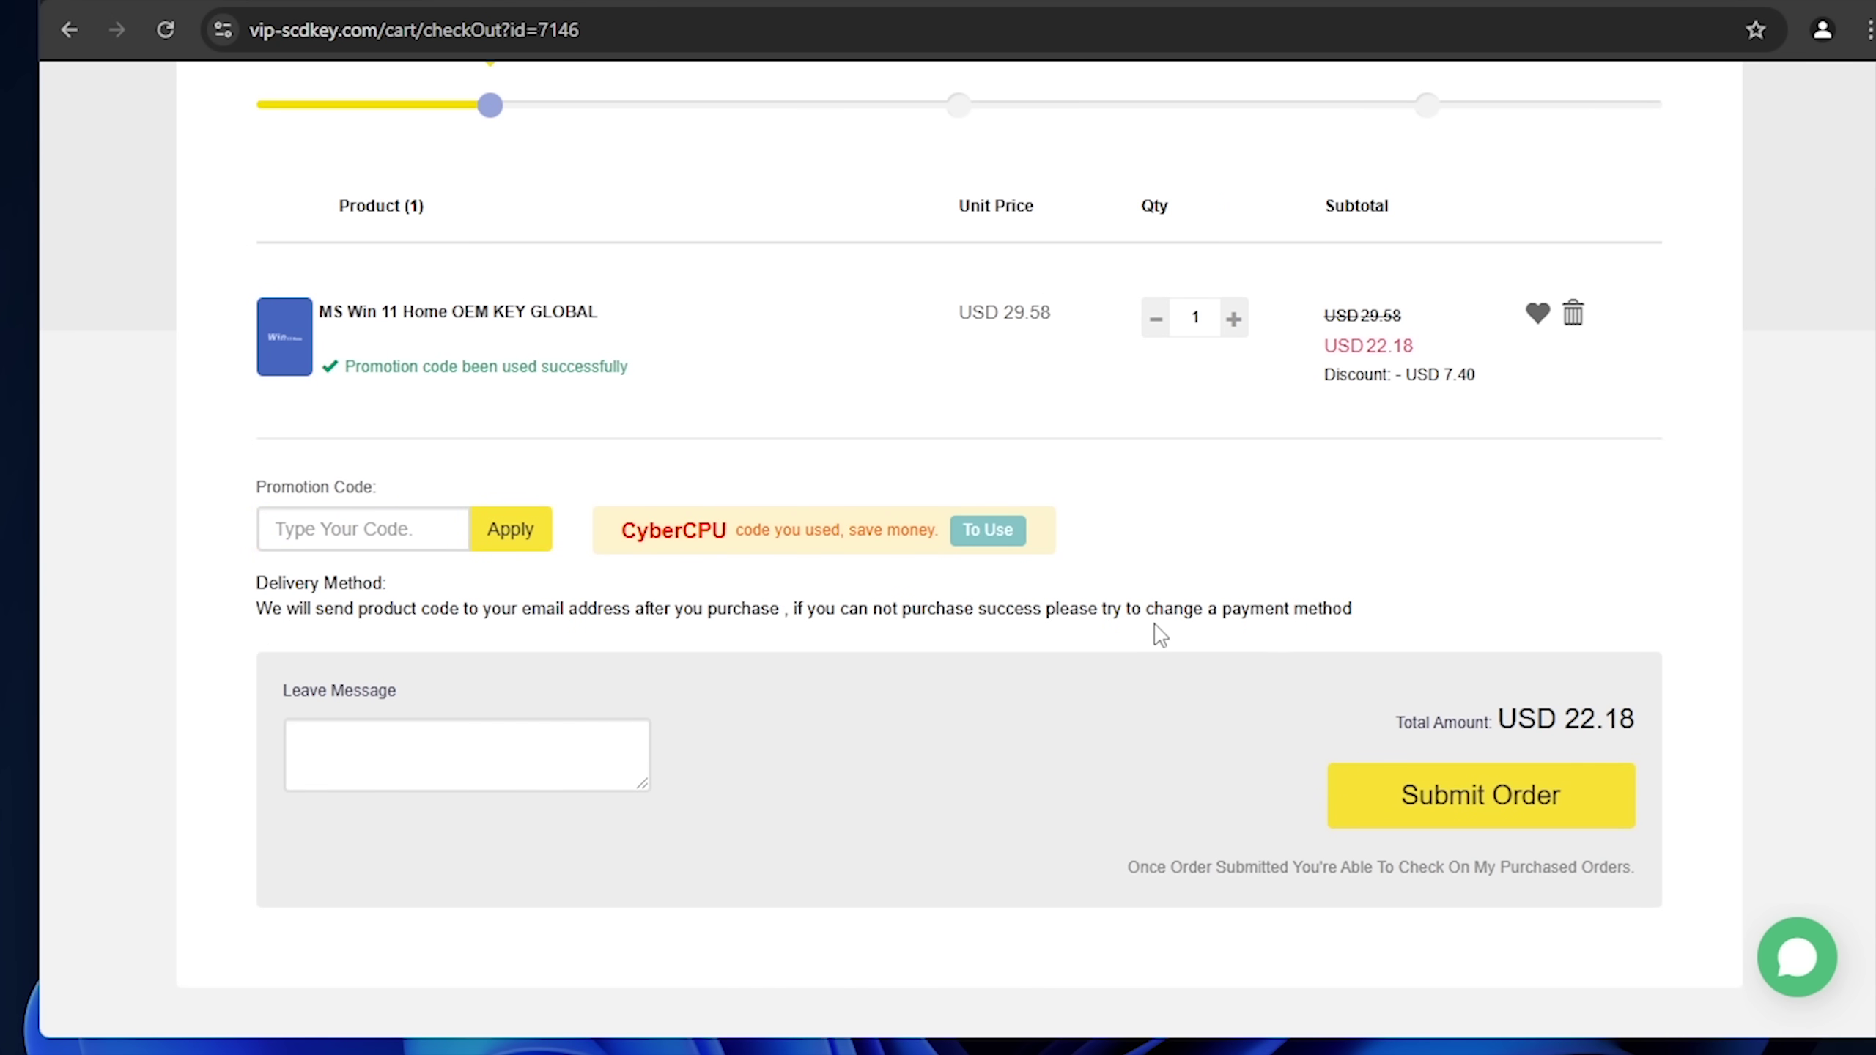
{"action": "scroll", "coordinate": [1142, 640], "scroll_direction": "up", "scroll_amount": 3}
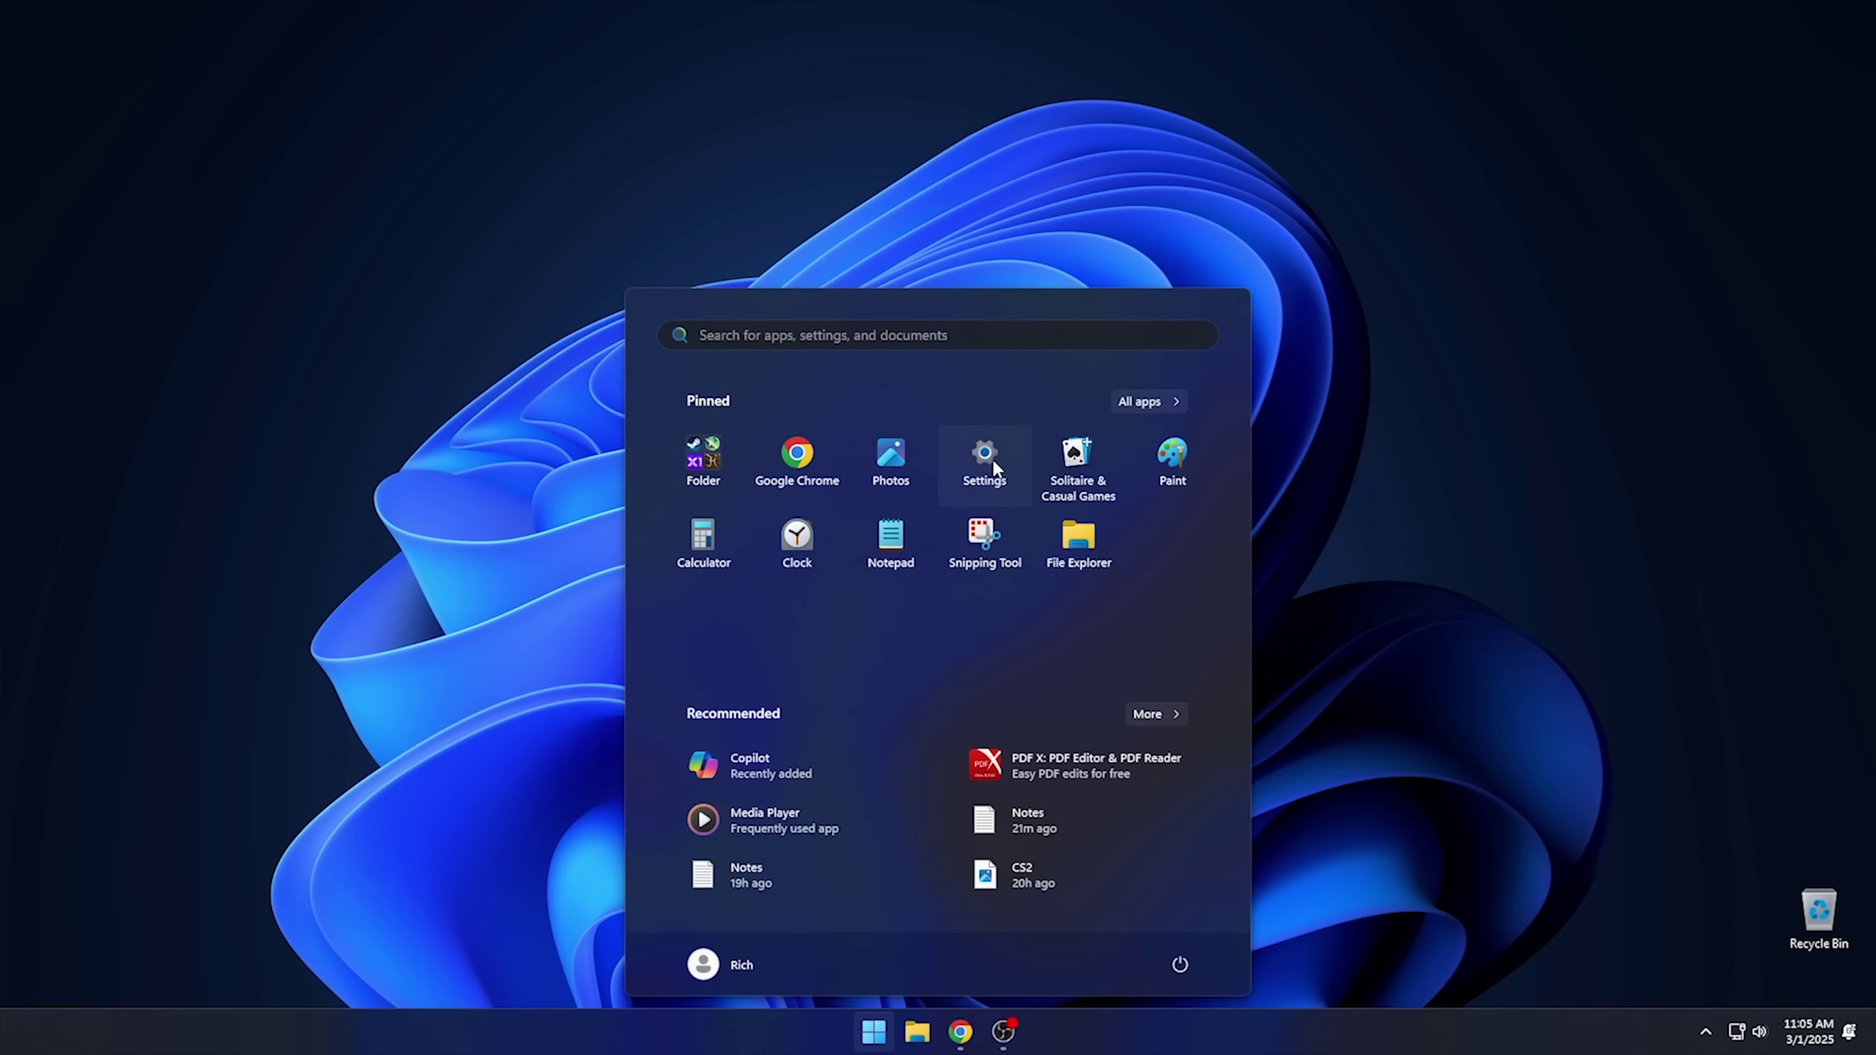
Step: Paste the purchased key under System > Activation > Change, then activate Windows 11 Home
{"action": "left_click", "coordinate": [992, 459]}
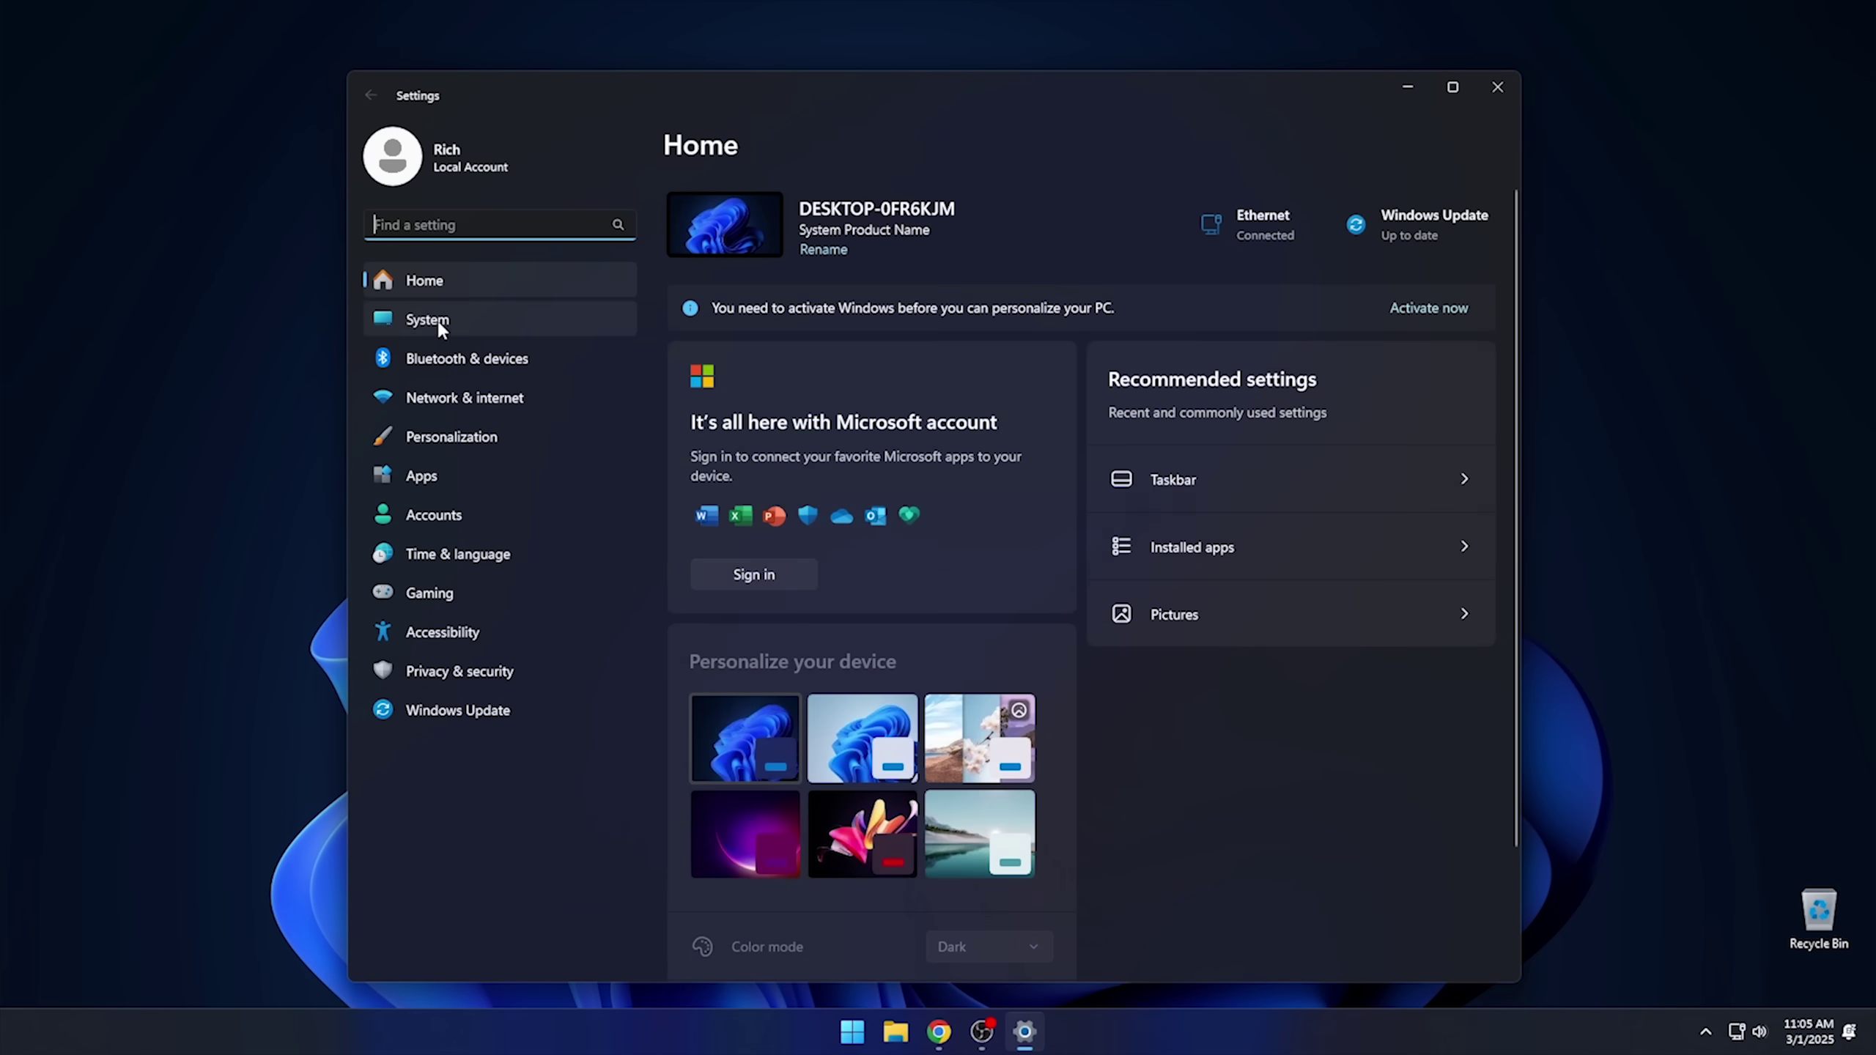
{"action": "left_click", "coordinate": [424, 319]}
{"action": "scroll", "coordinate": [846, 575], "scroll_direction": "down", "scroll_amount": 5}
{"action": "left_click", "coordinate": [857, 467]}
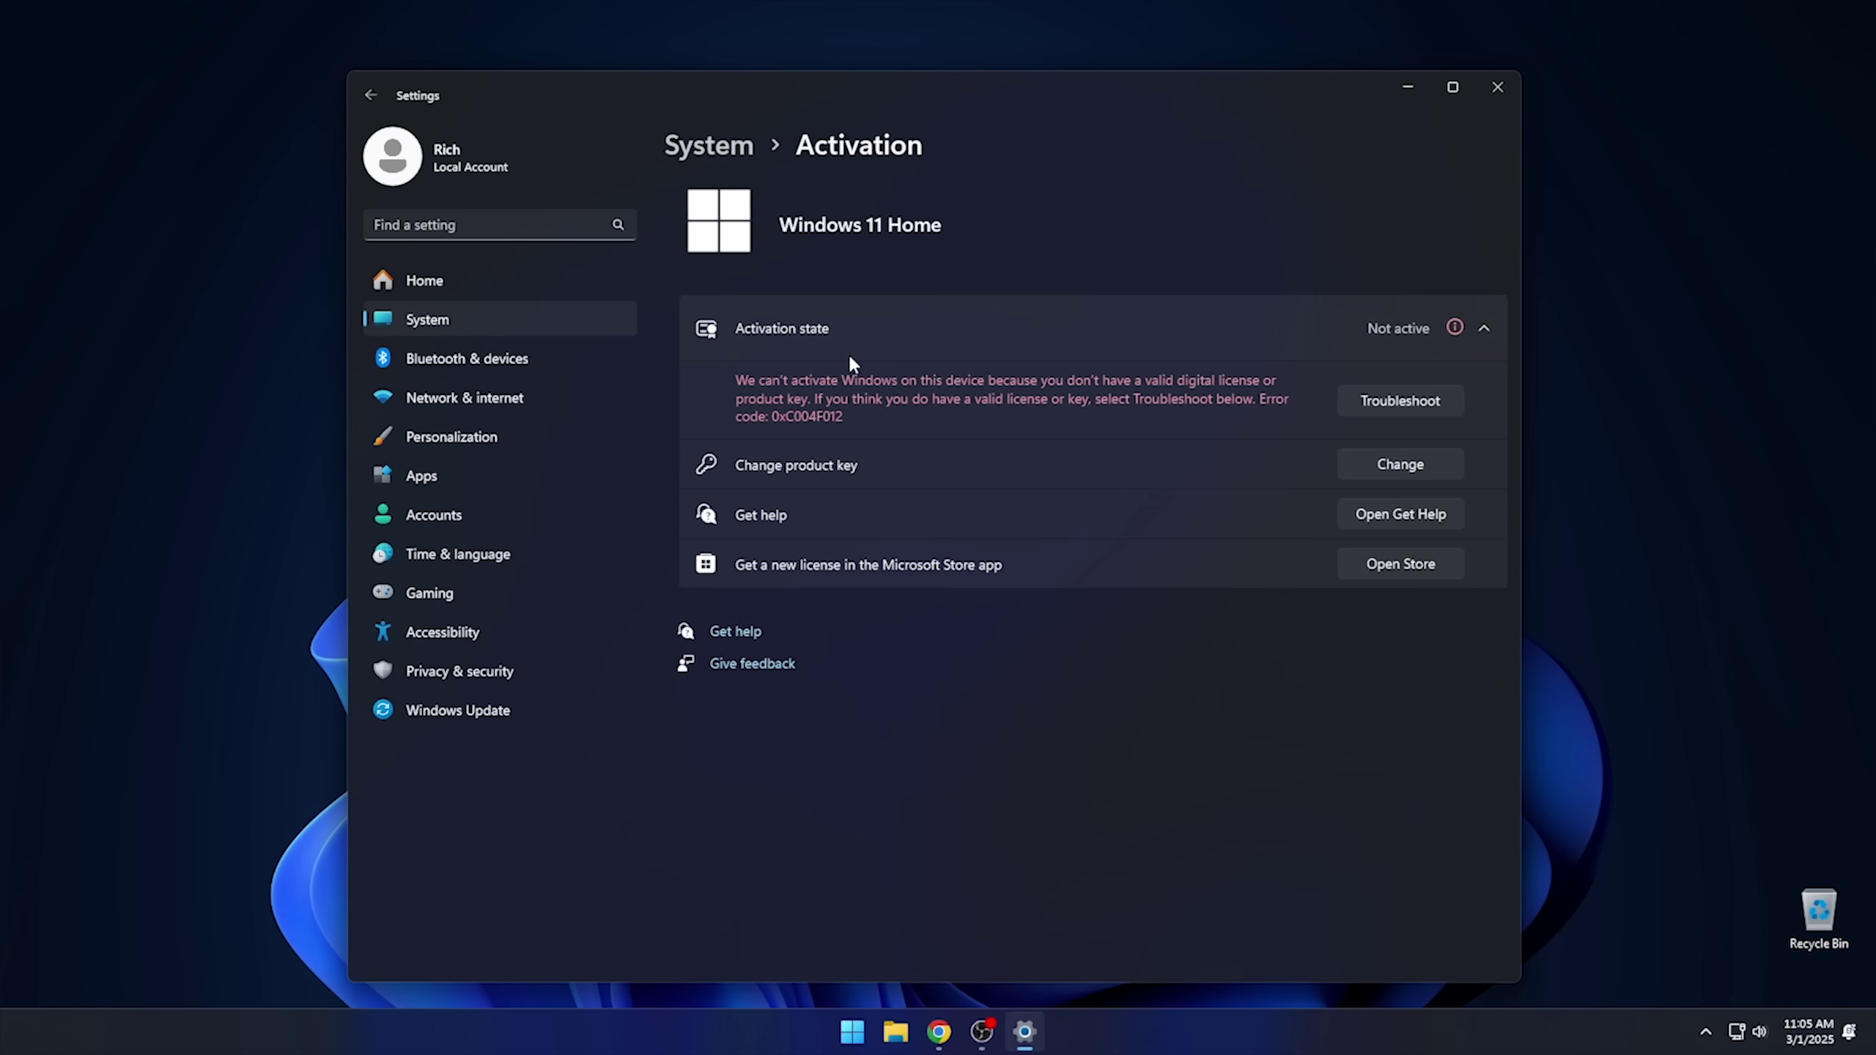
{"action": "left_click", "coordinate": [1338, 467]}
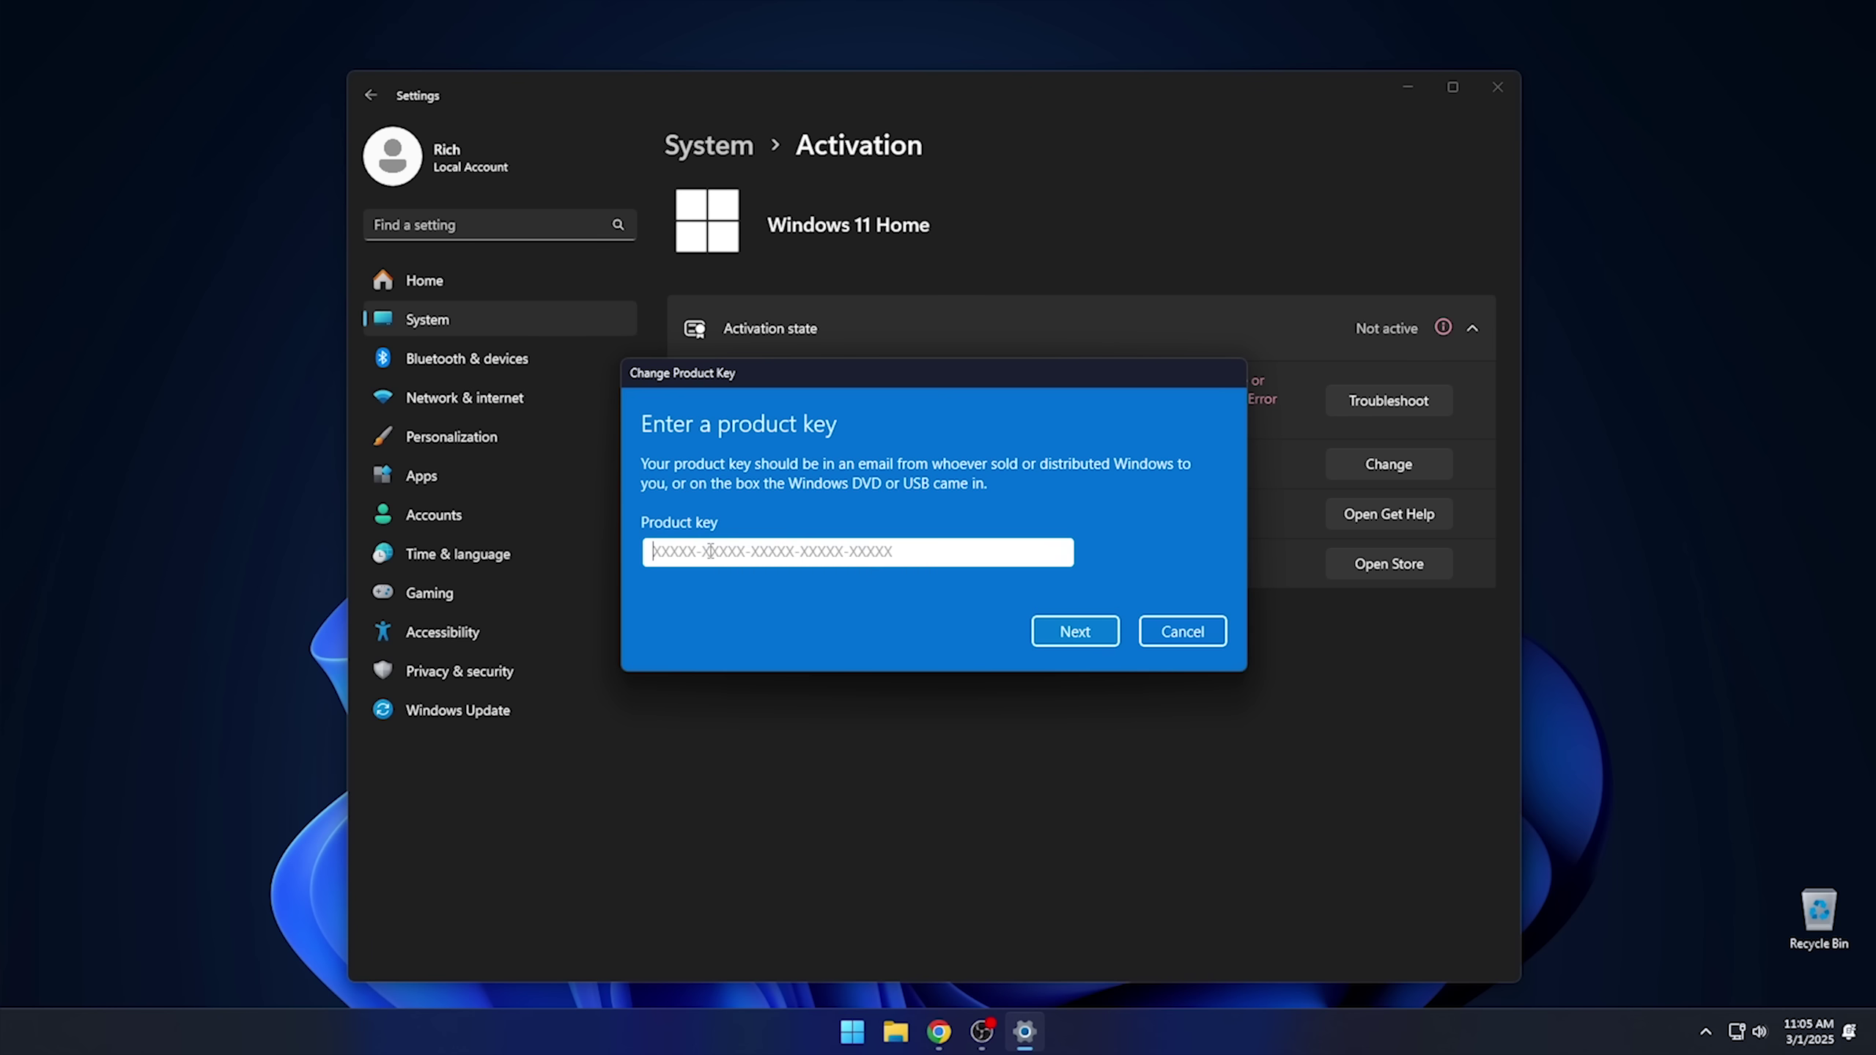
{"action": "right_click", "coordinate": [710, 553]}
{"action": "left_click", "coordinate": [849, 595]}
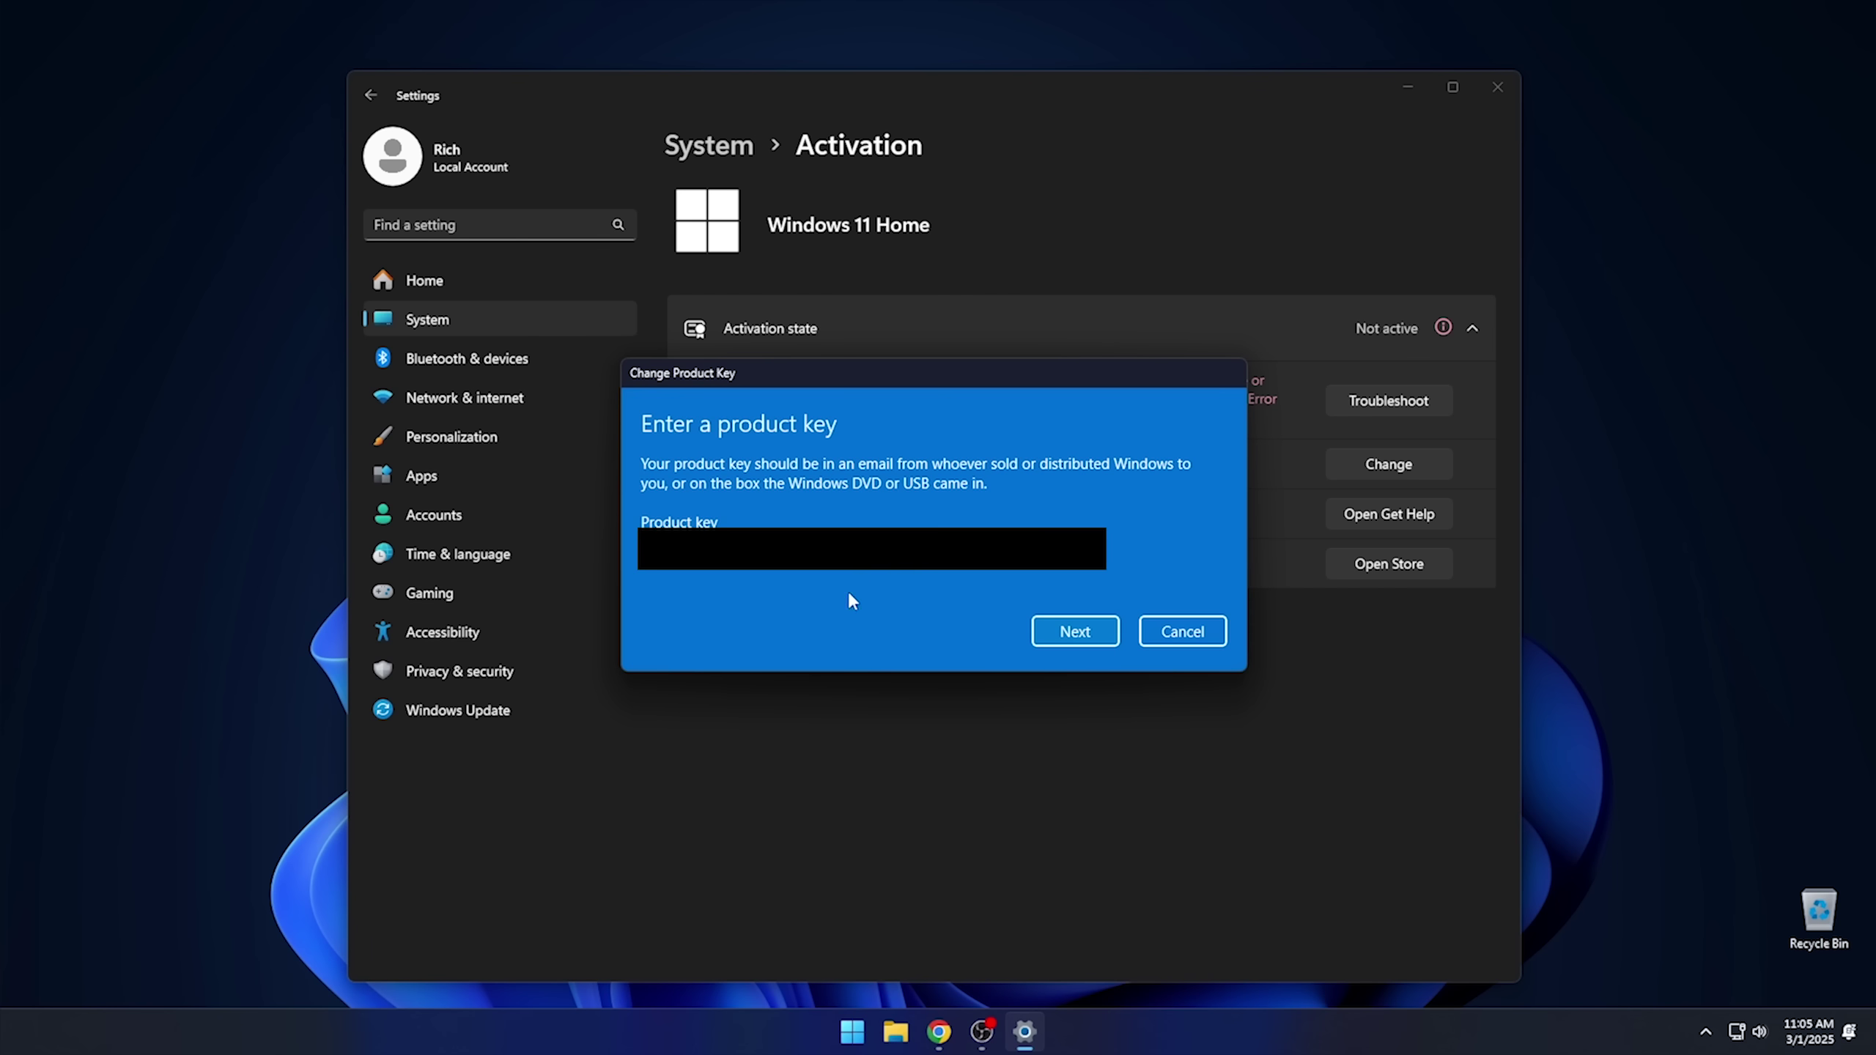
{"action": "left_click", "coordinate": [1085, 634]}
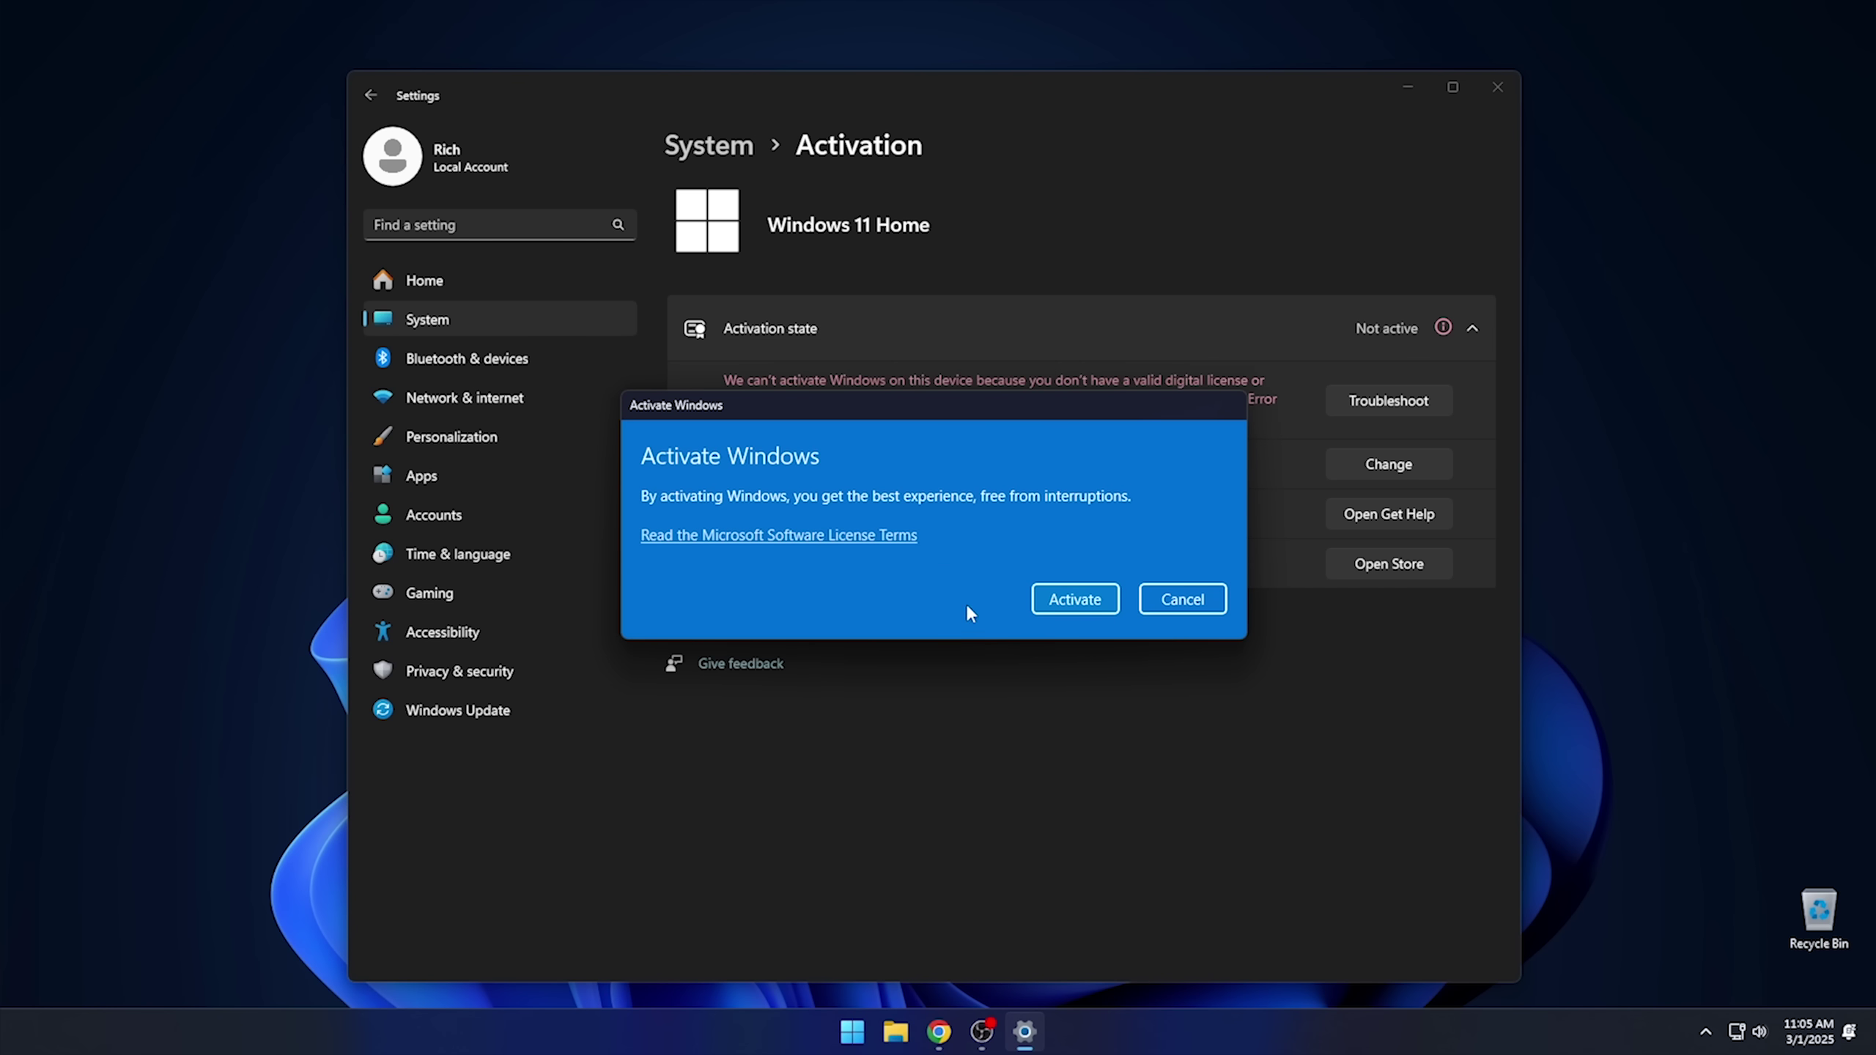
{"action": "left_click", "coordinate": [1074, 599]}
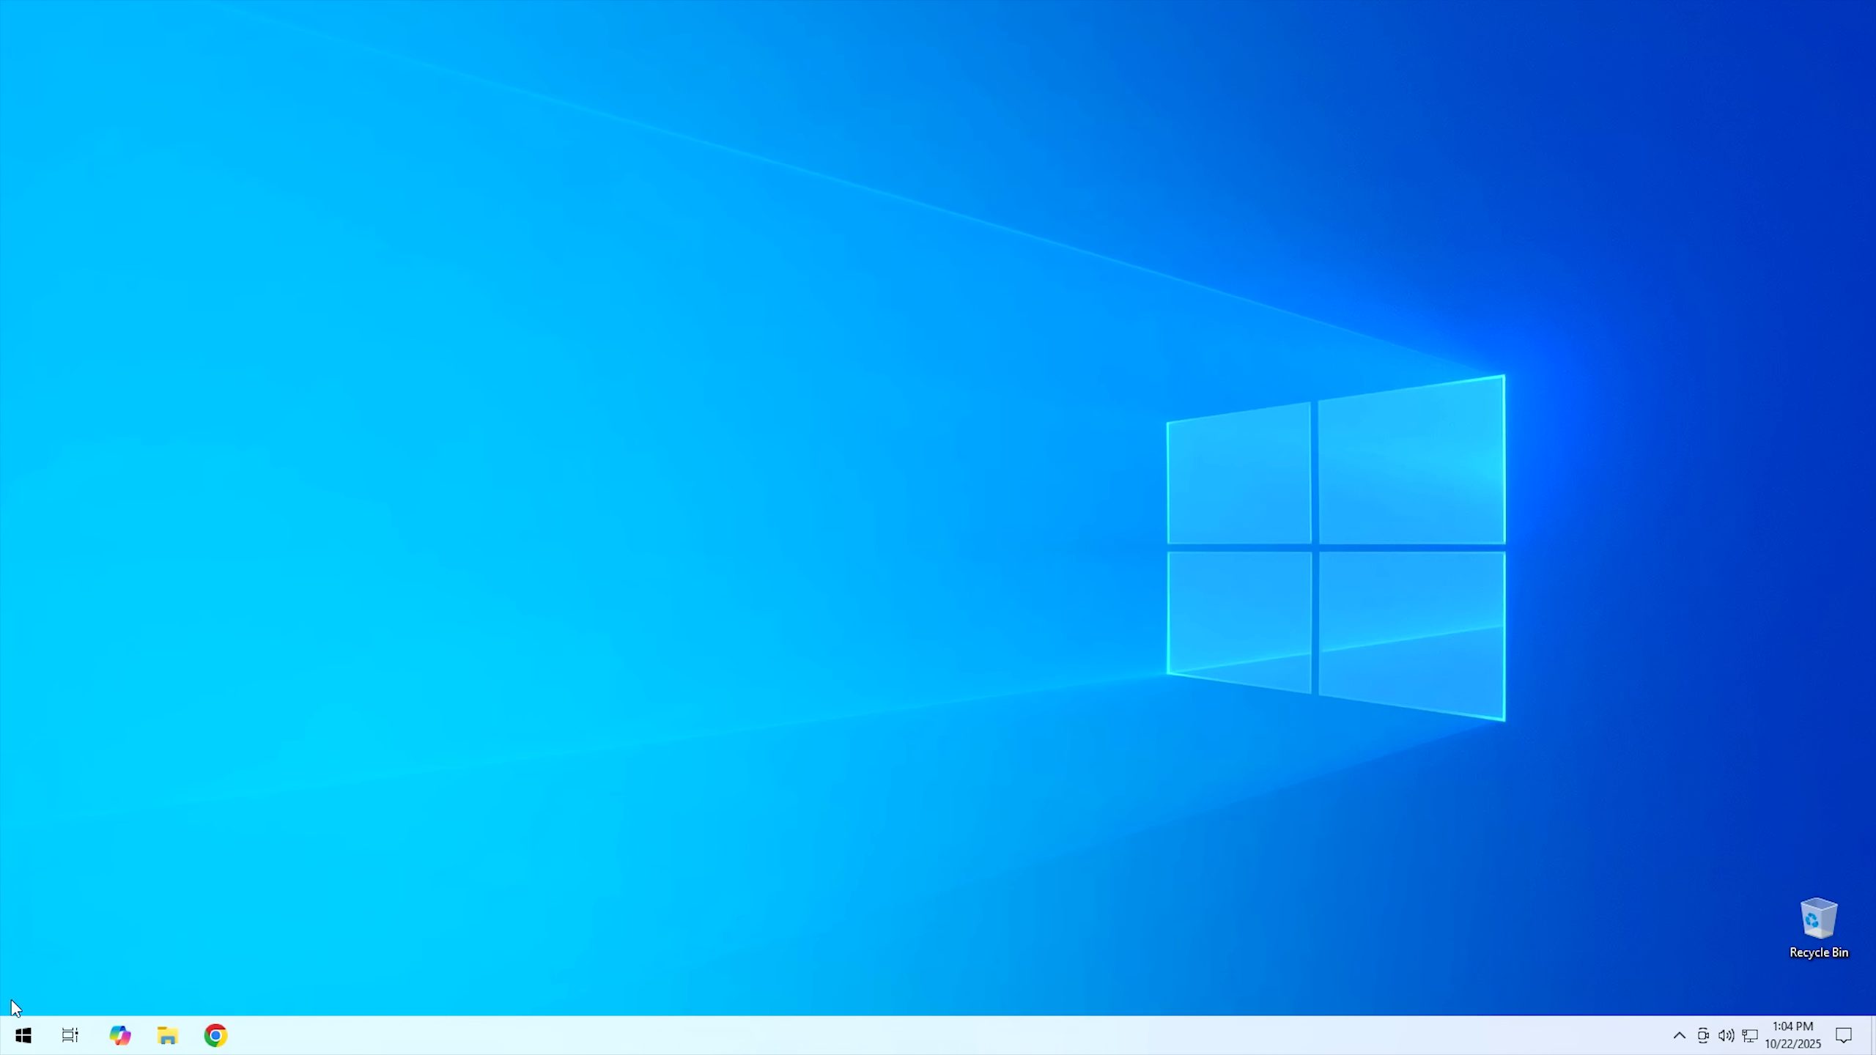
{"action": "left_click", "coordinate": [16, 1039]}
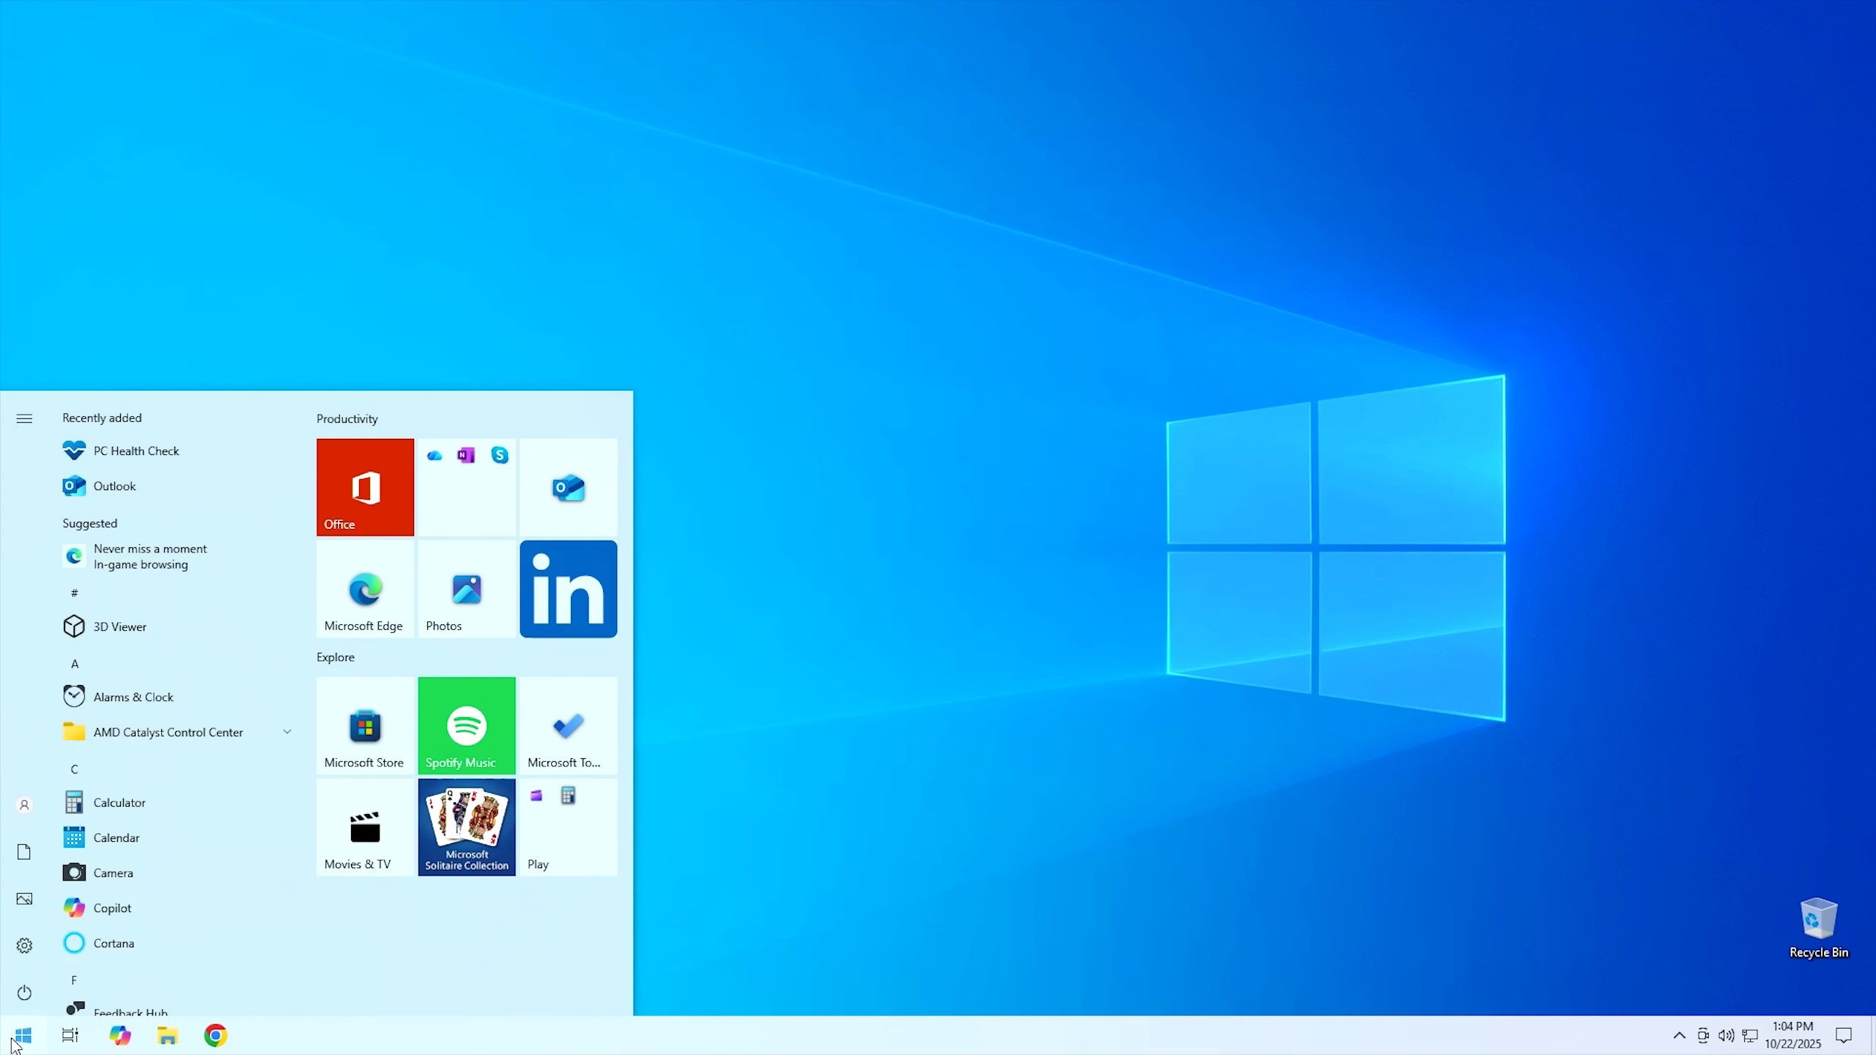
{"action": "left_click", "coordinate": [150, 453]}
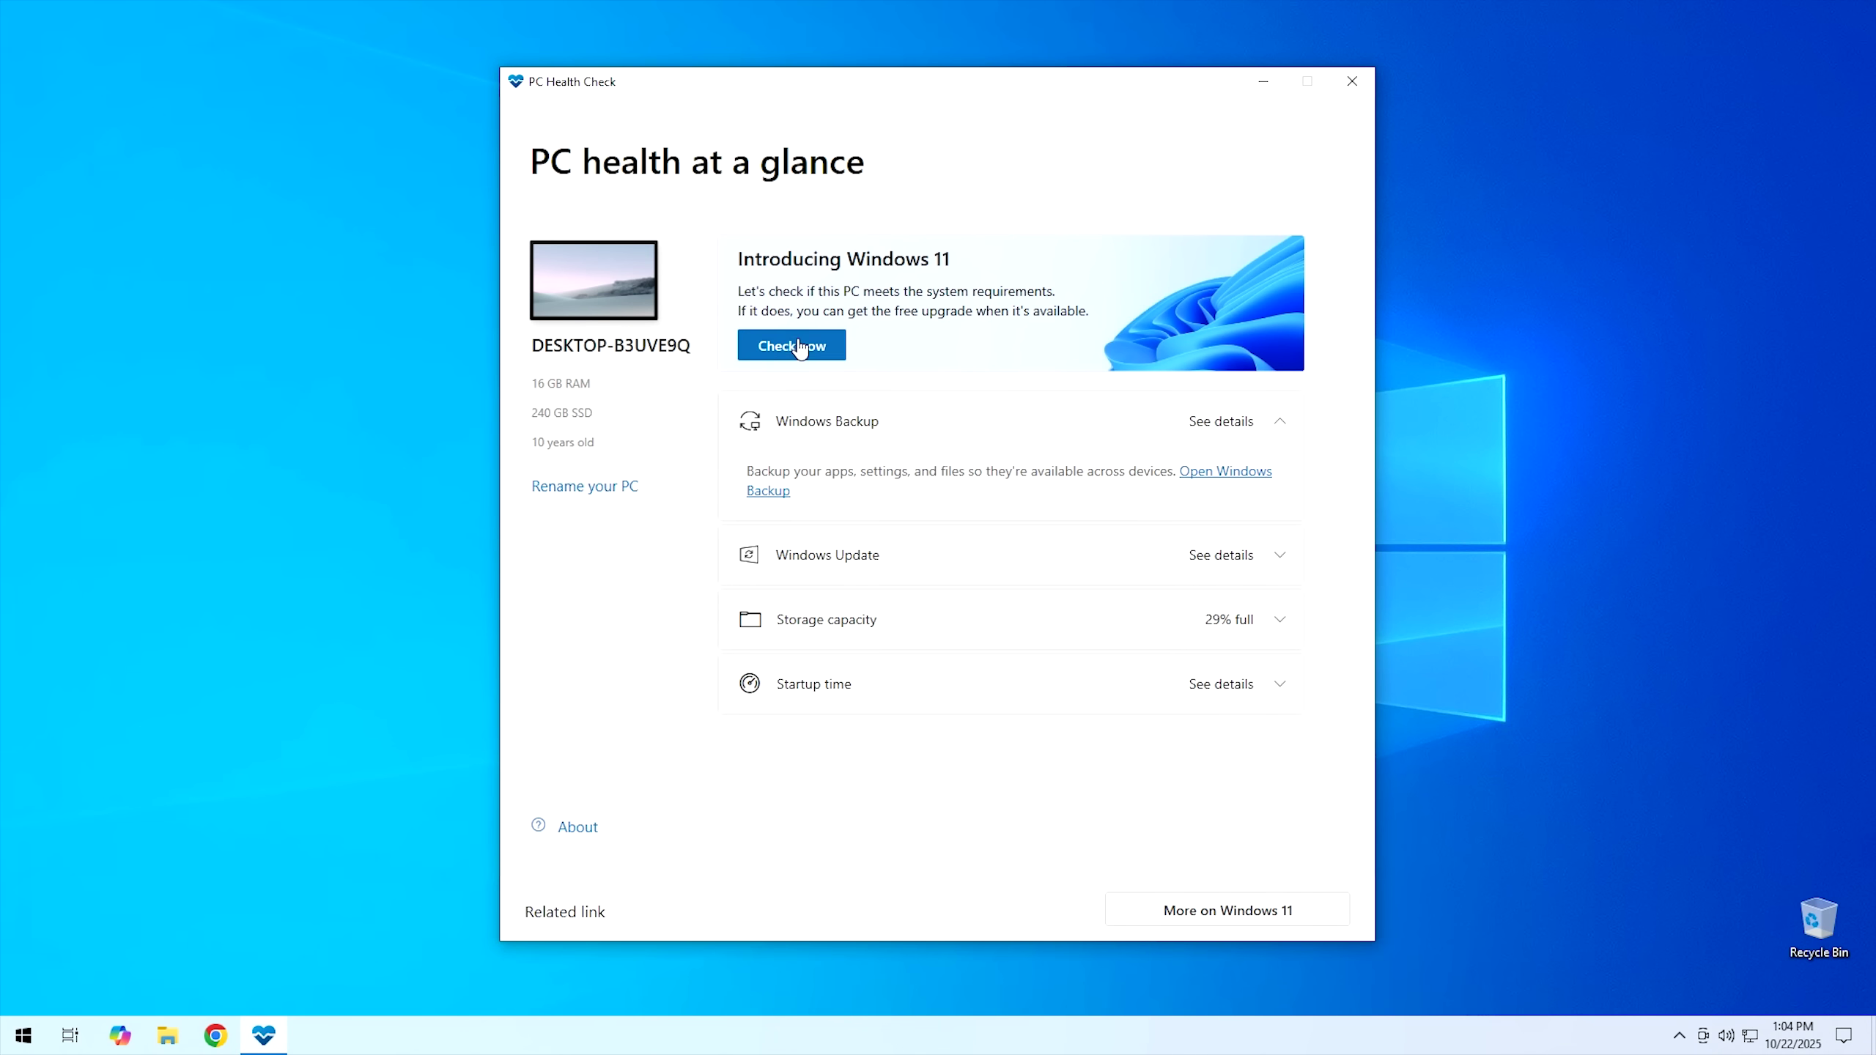
{"action": "left_click", "coordinate": [801, 345]}
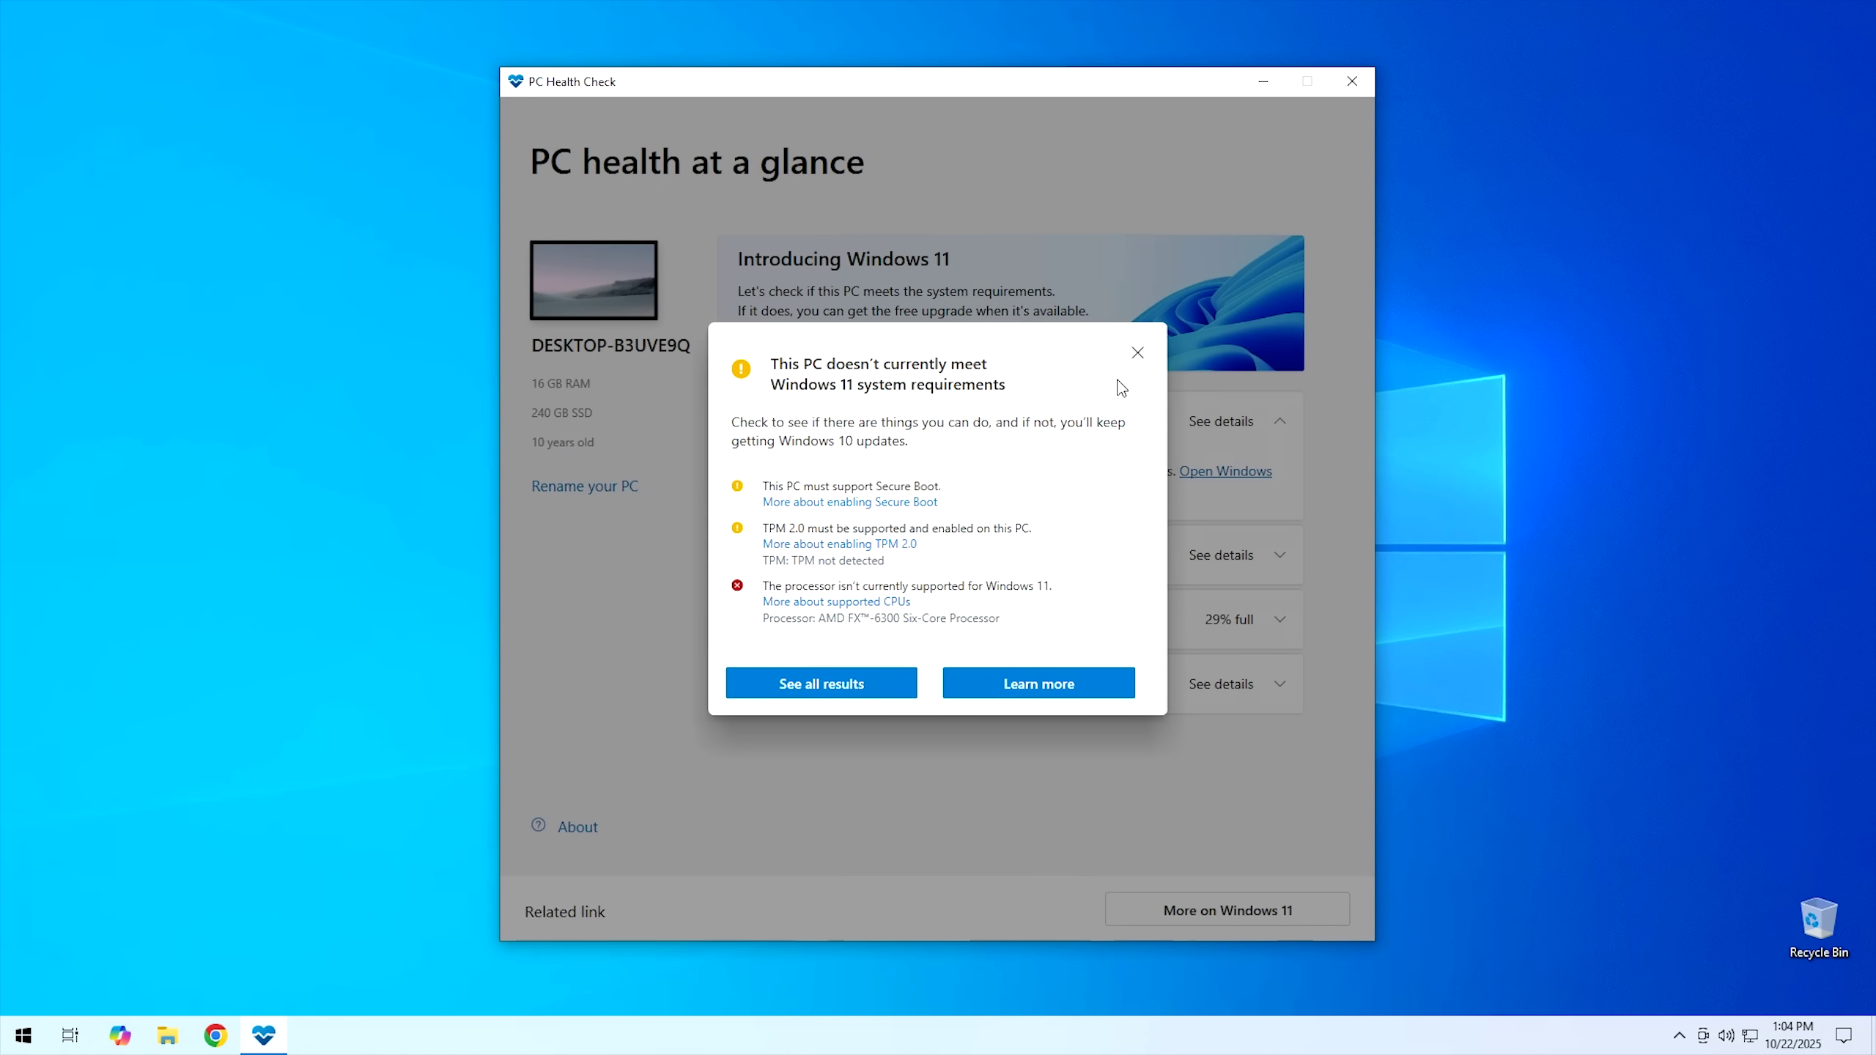
{"action": "left_click", "coordinate": [1138, 354]}
{"action": "left_click", "coordinate": [1366, 81]}
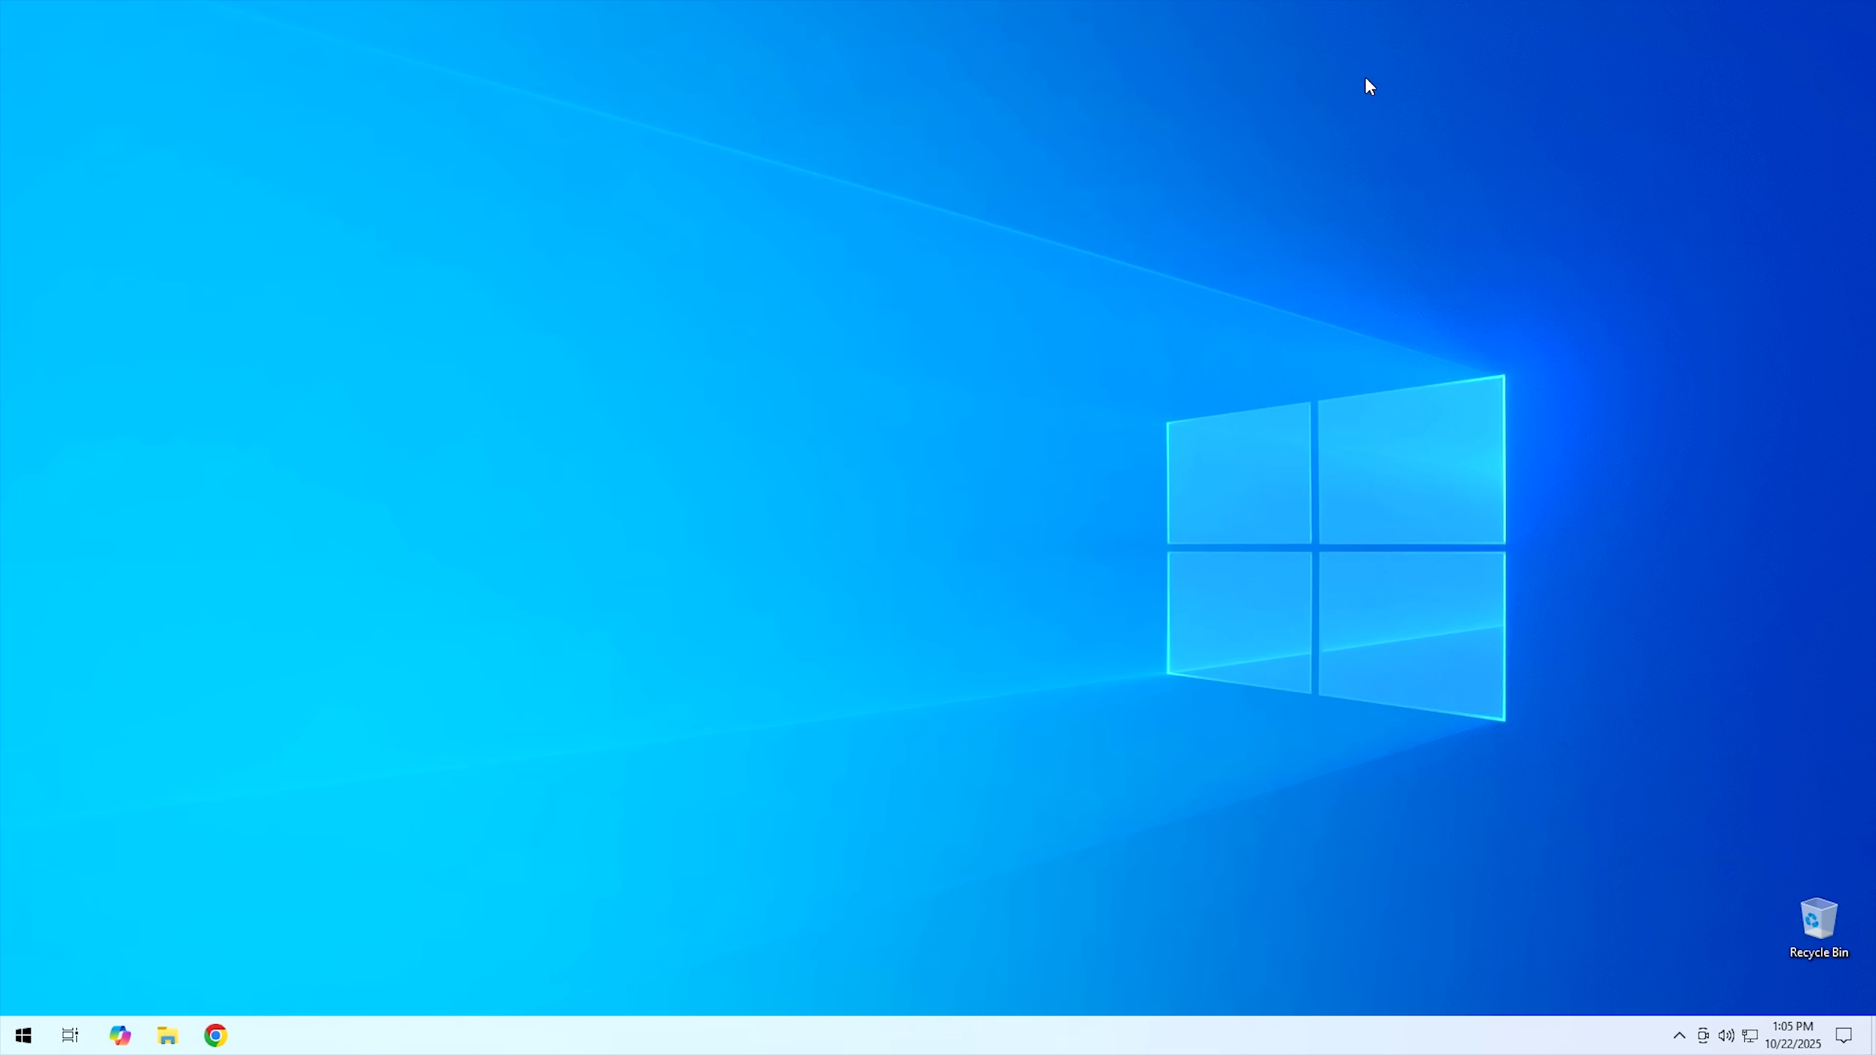
Step: Search 'rufus' in Chrome, download portable rufus-4.11p.exe from rufus.ie, and open a new tab
{"action": "left_click", "coordinate": [215, 1036]}
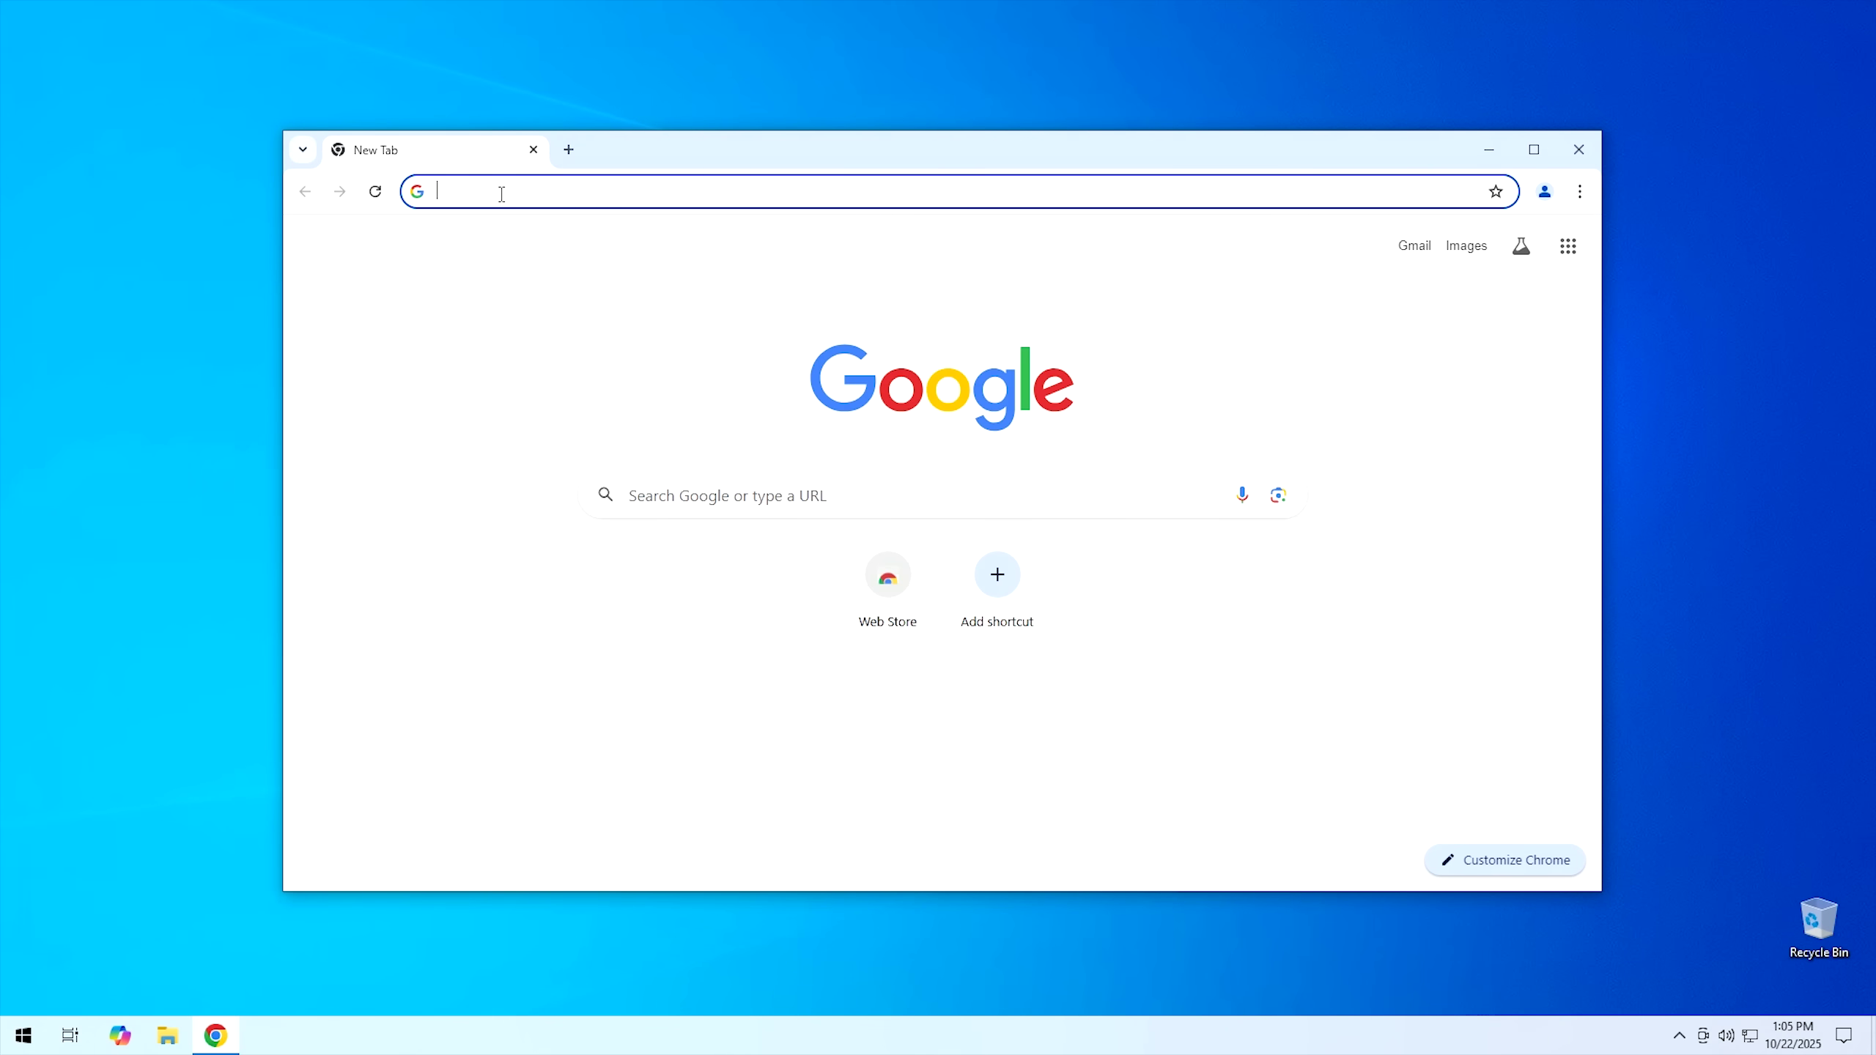
{"action": "type", "text": "rufus"}
{"action": "key", "text": "Return"}
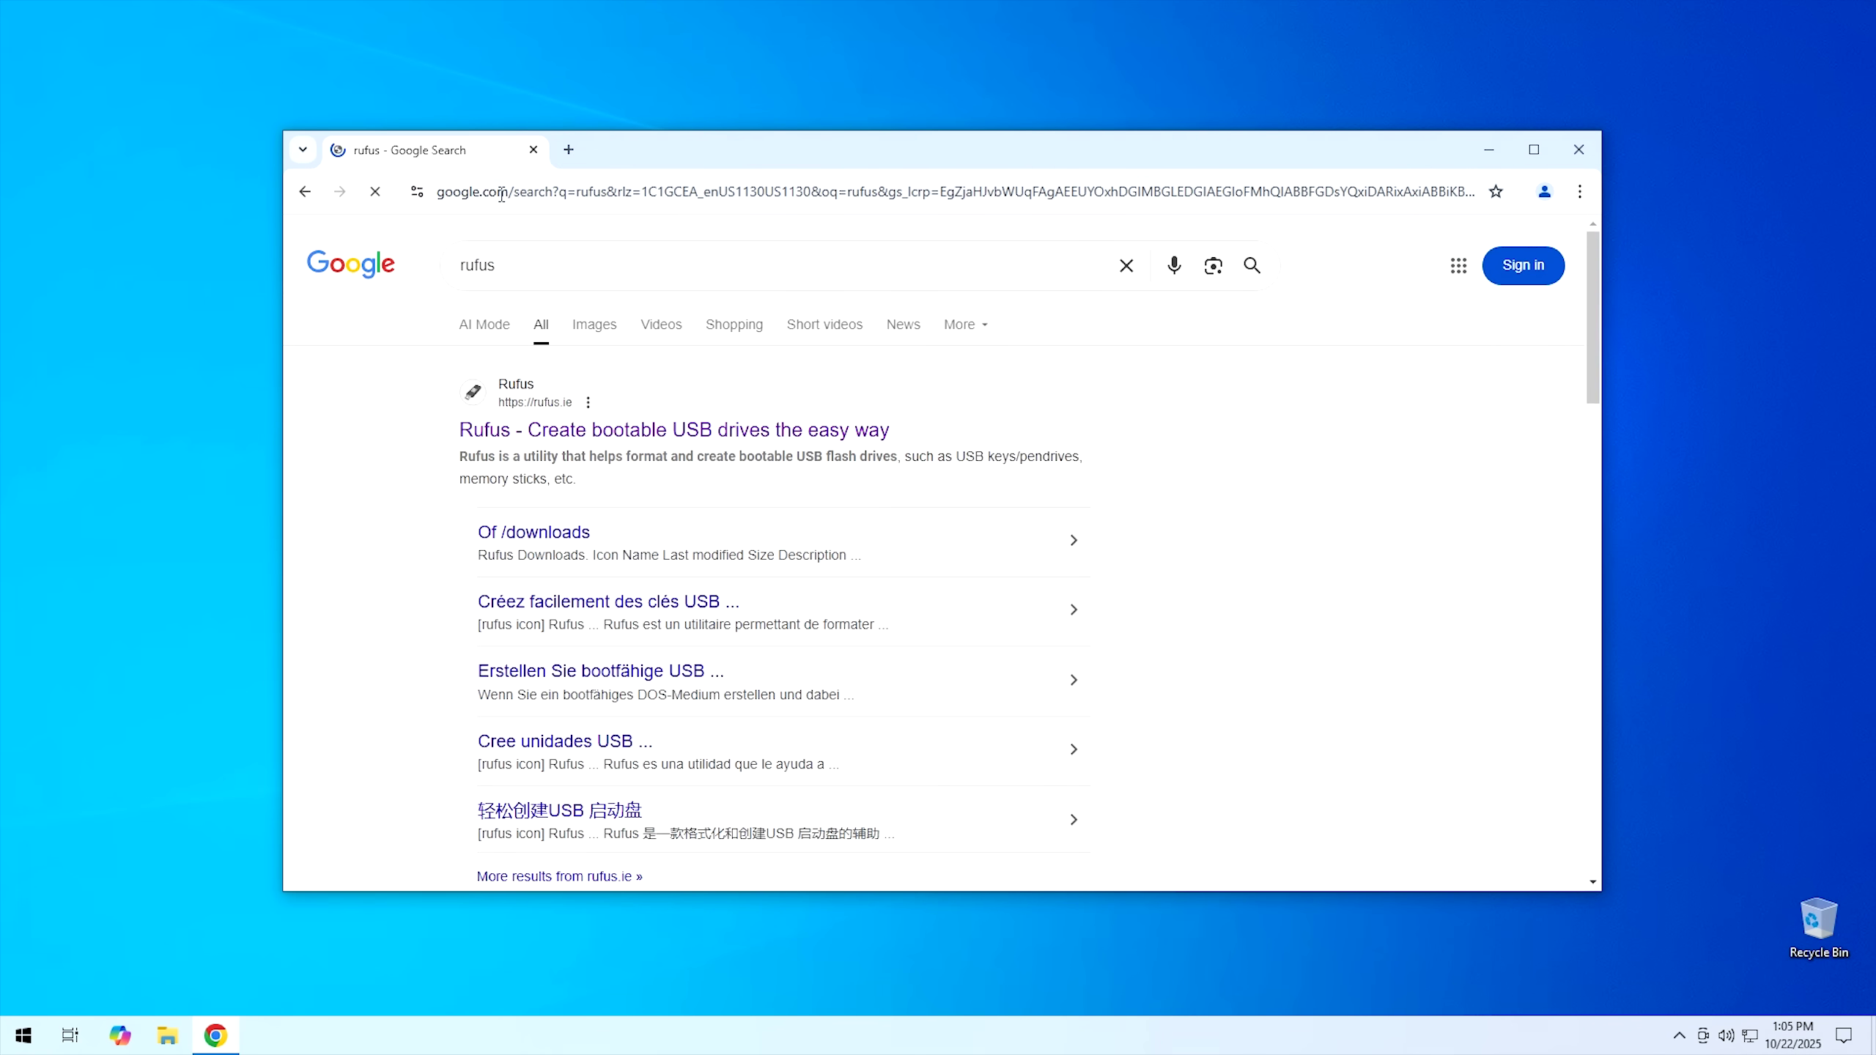
{"action": "left_click", "coordinate": [639, 435]}
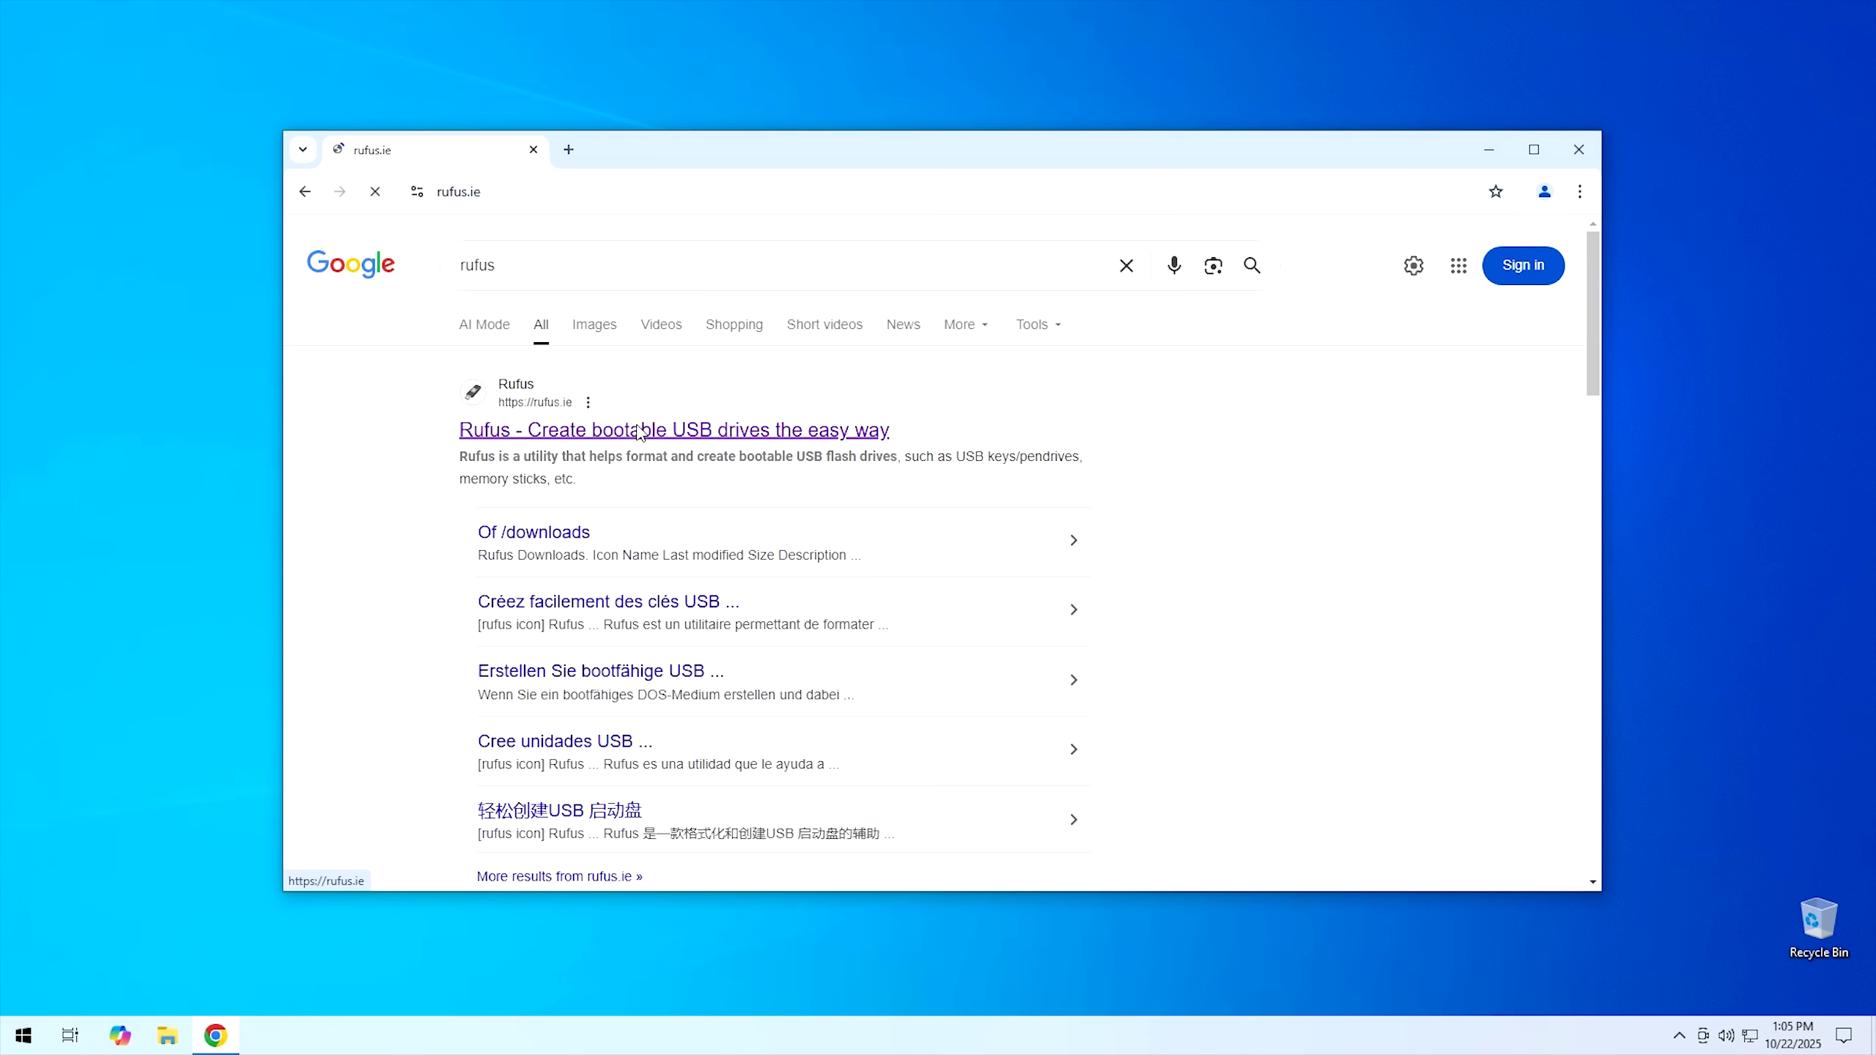
{"action": "scroll", "coordinate": [813, 474], "scroll_direction": "down", "scroll_amount": 10}
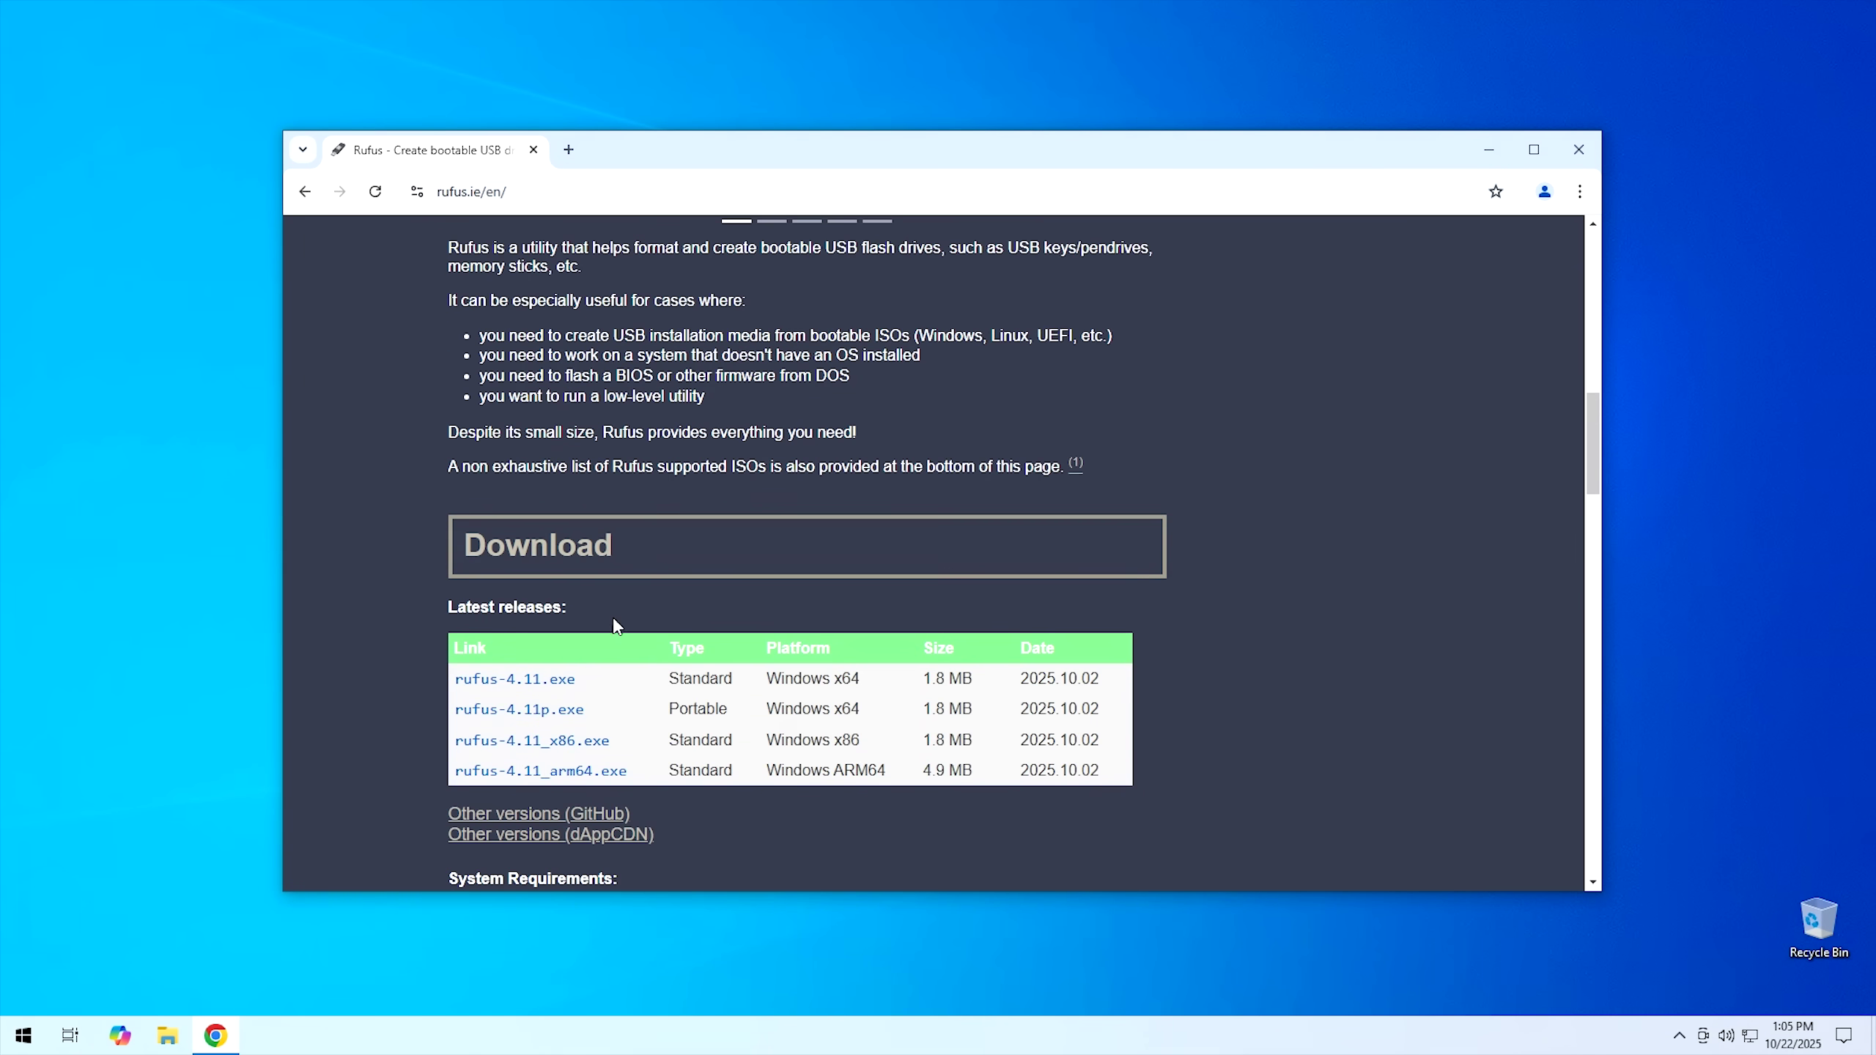
{"action": "left_click", "coordinate": [510, 715]}
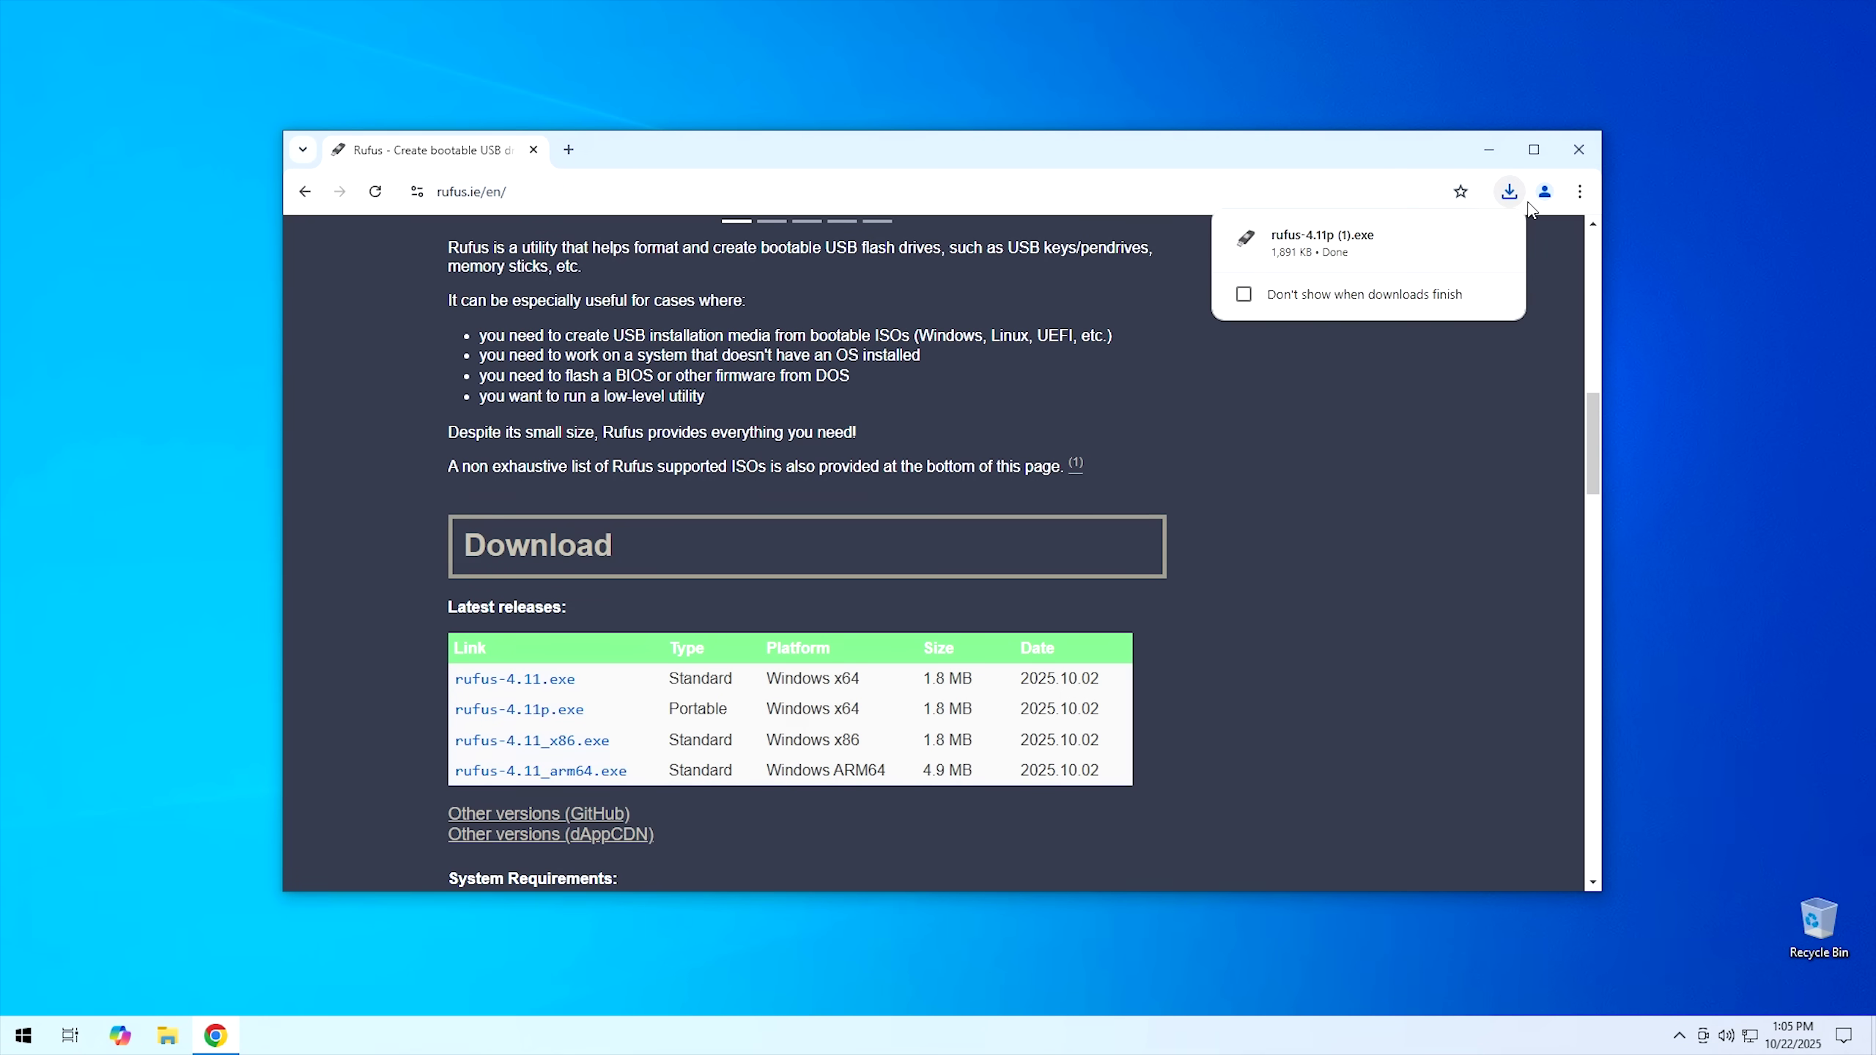
{"action": "left_click", "coordinate": [568, 151]}
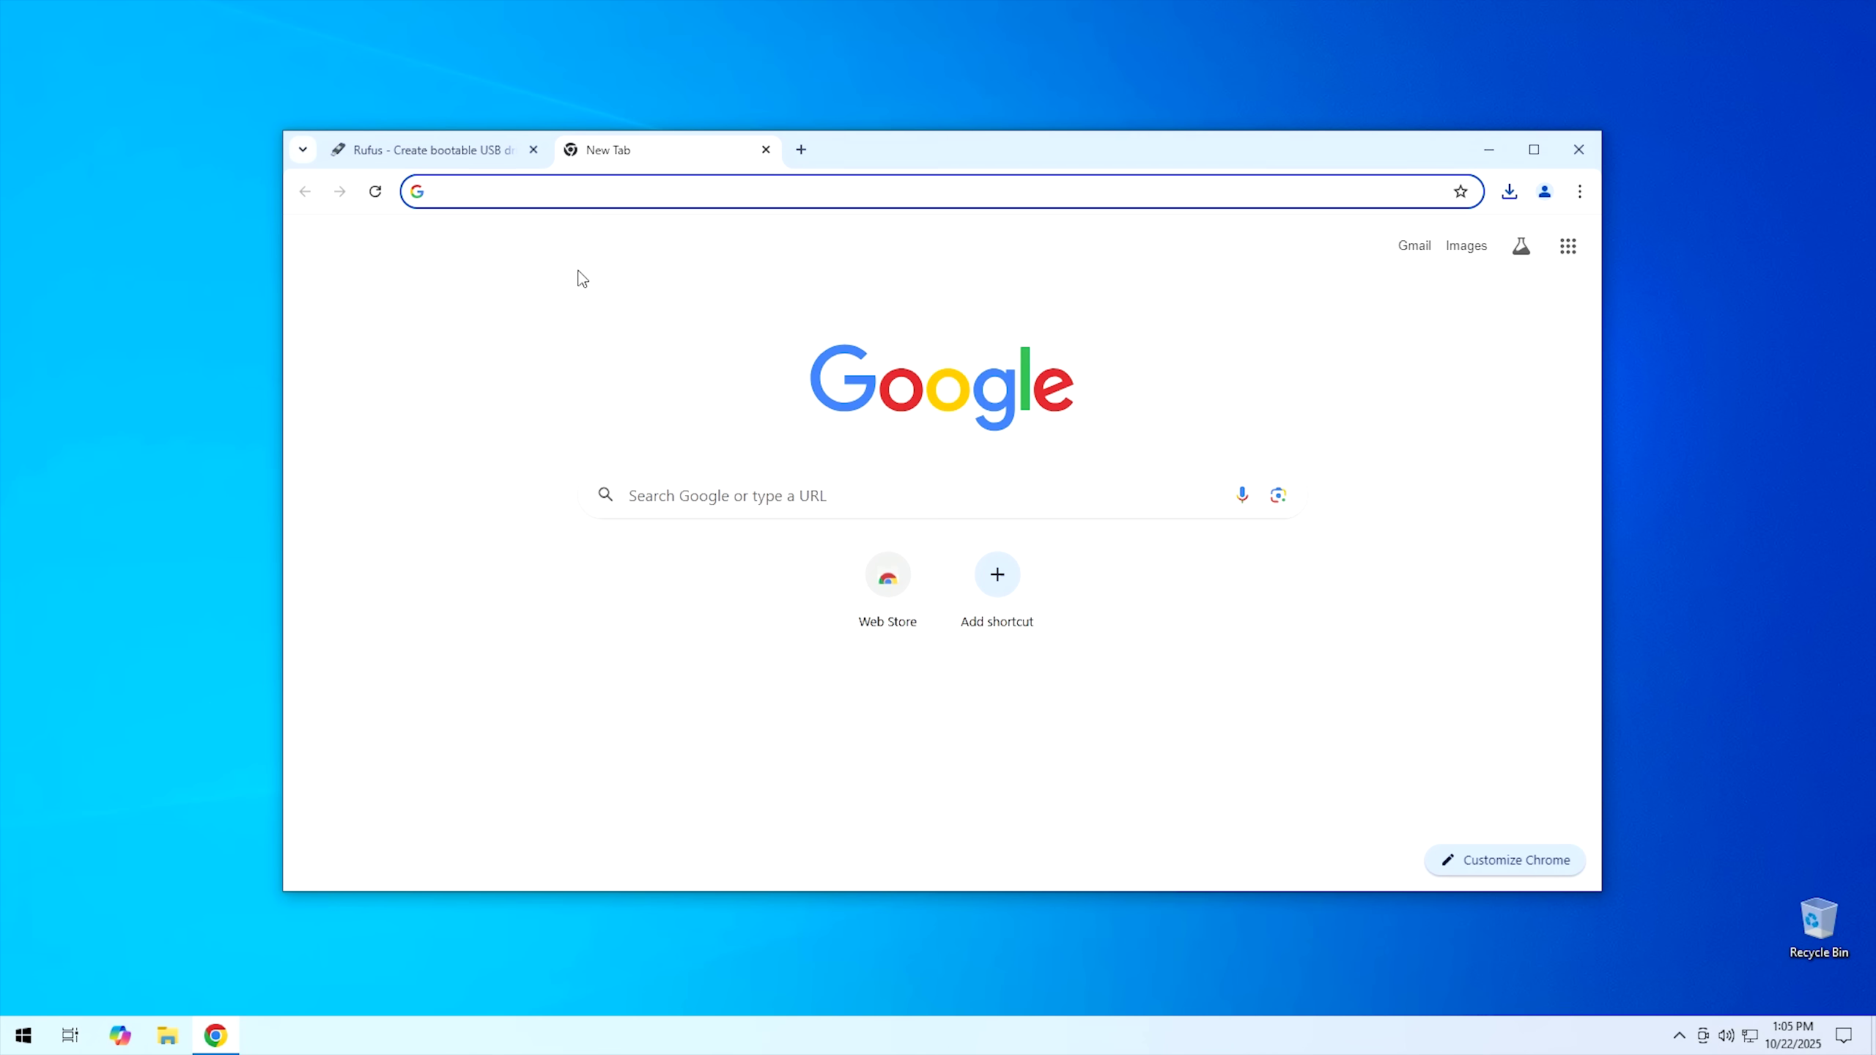
Step: Search 'windows 11 25h2 iso' and open Microsoft's Download Windows 11 page at the ISO section
{"action": "type", "text": "windows 11 "}
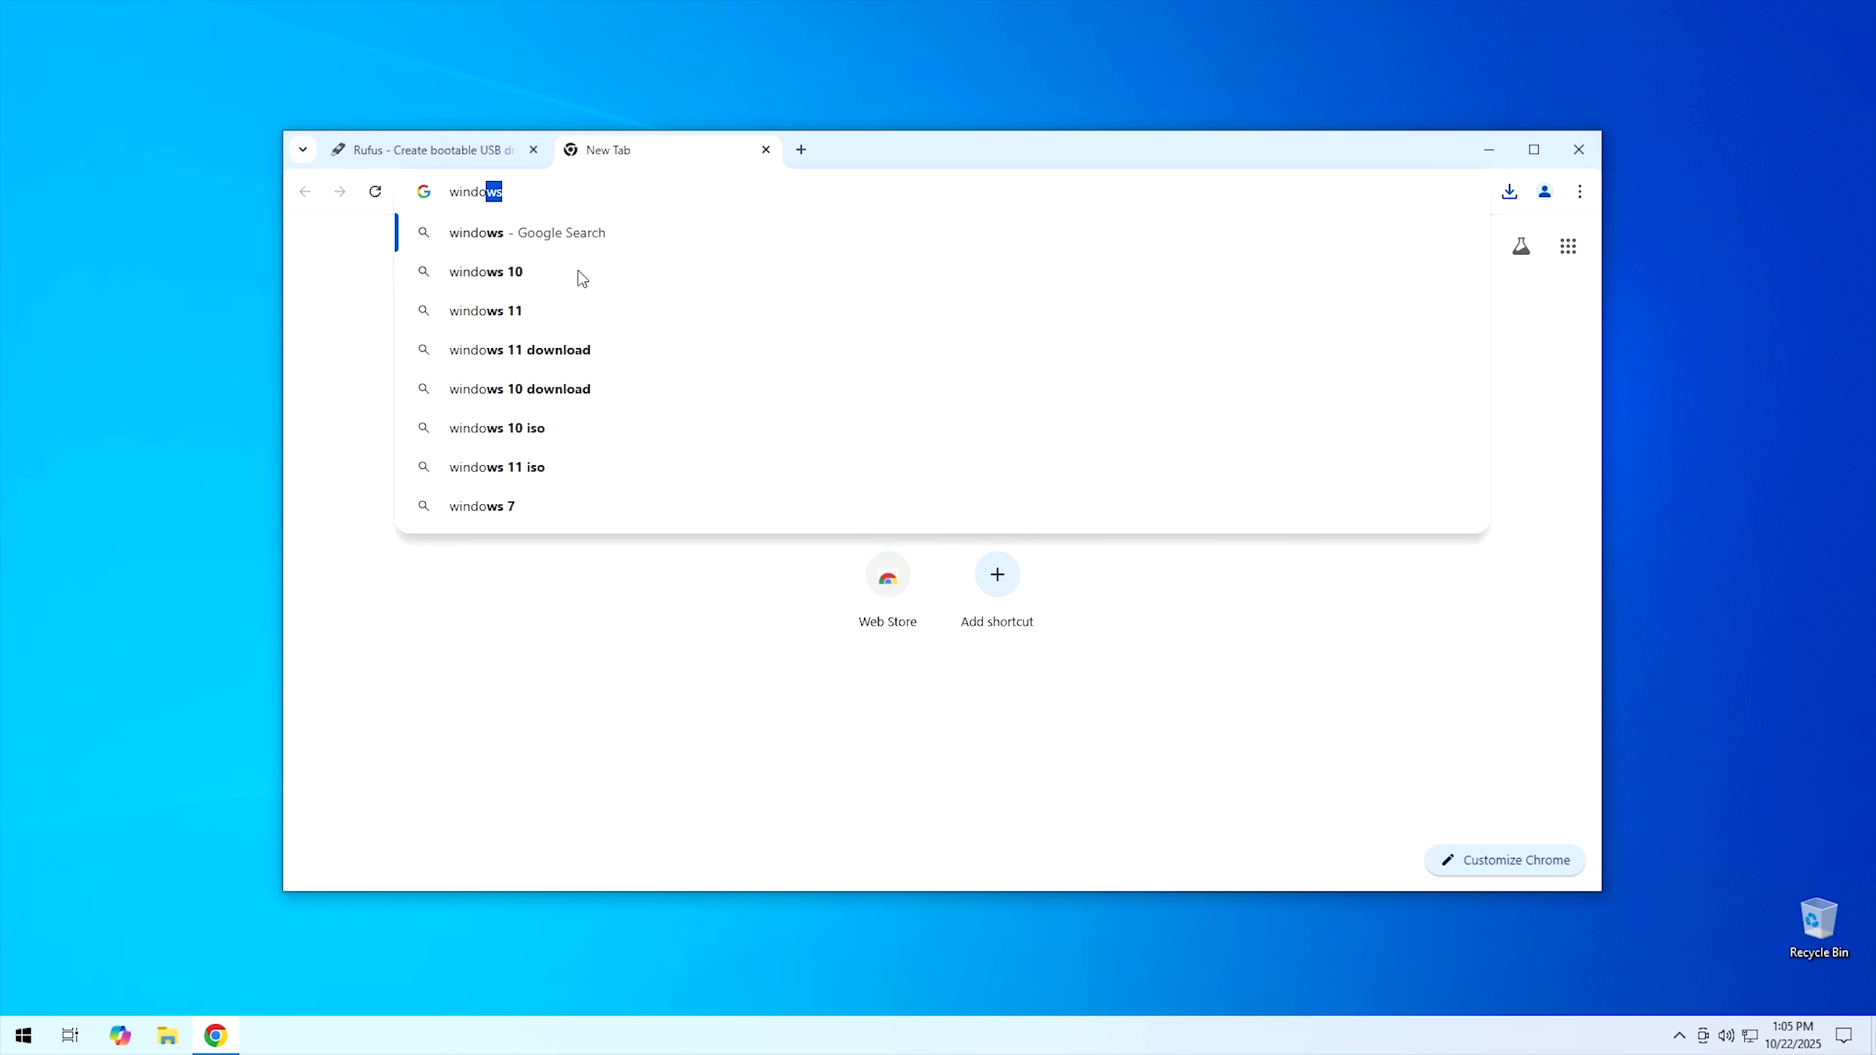
{"action": "type", "text": "25h2"}
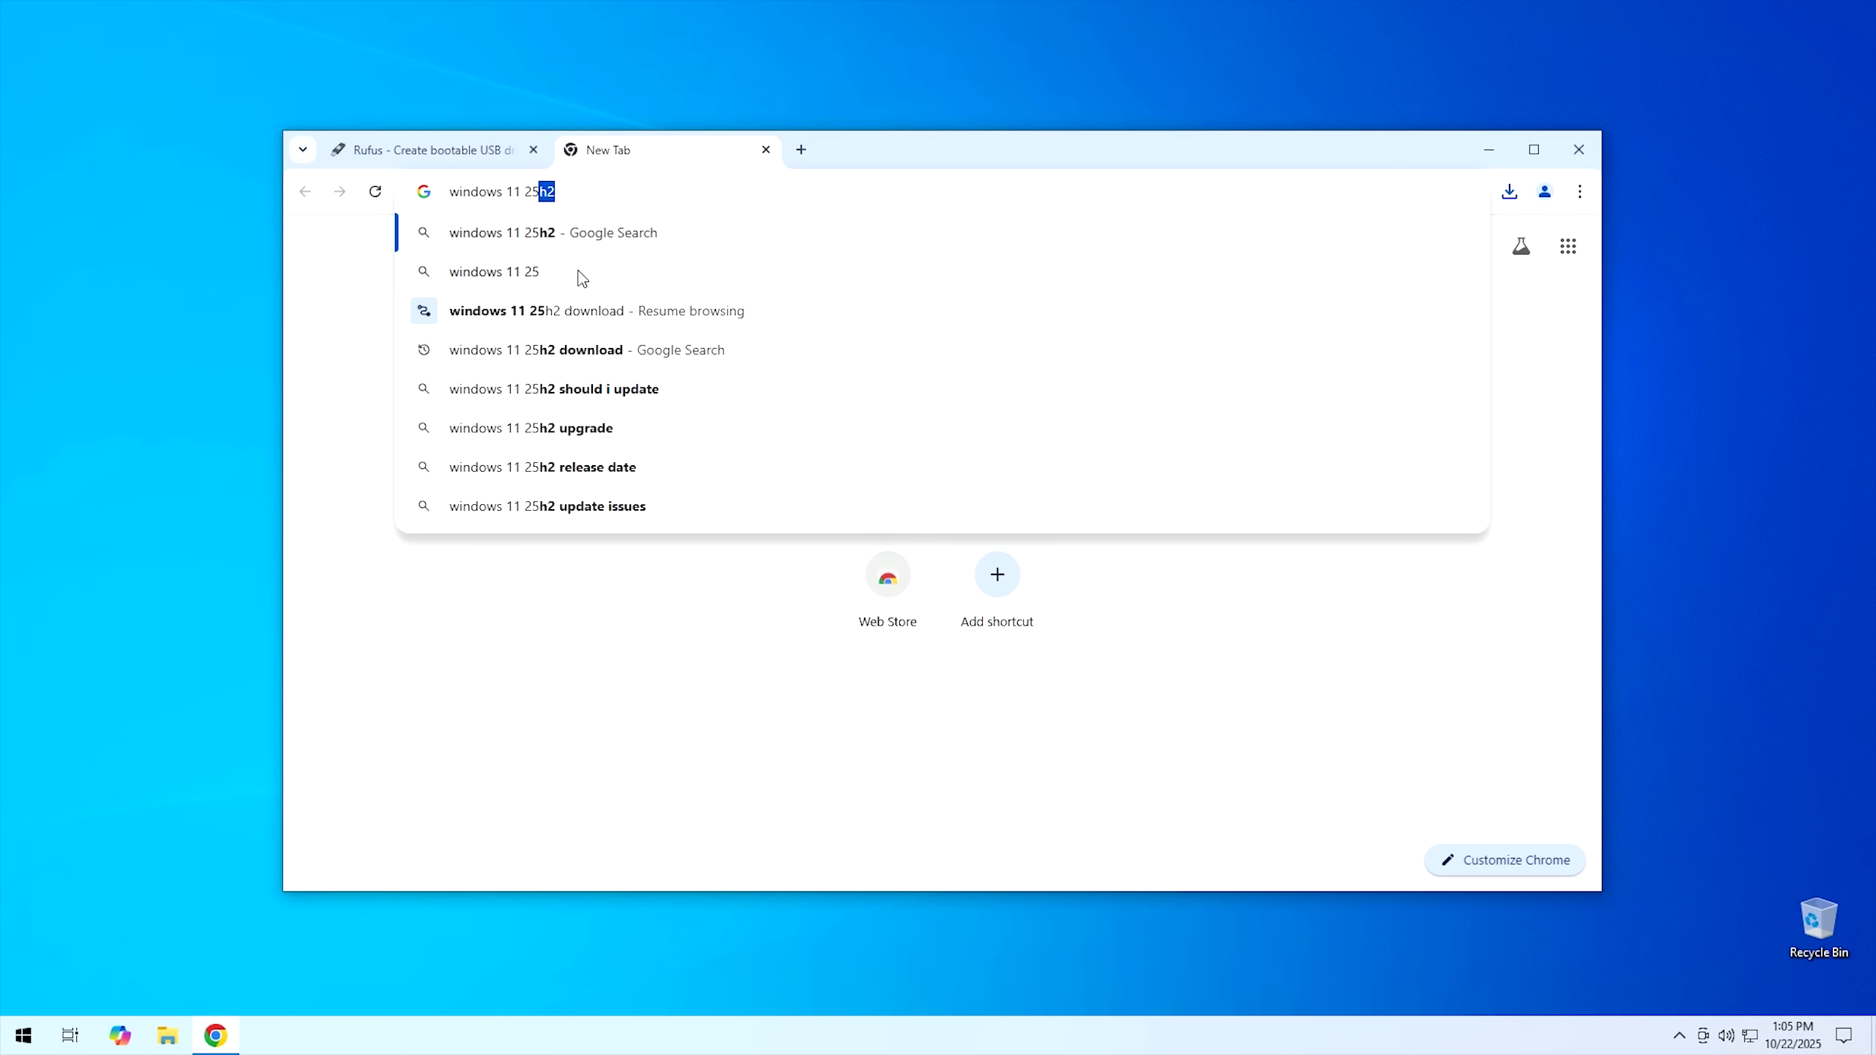
{"action": "type", "text": " iso"}
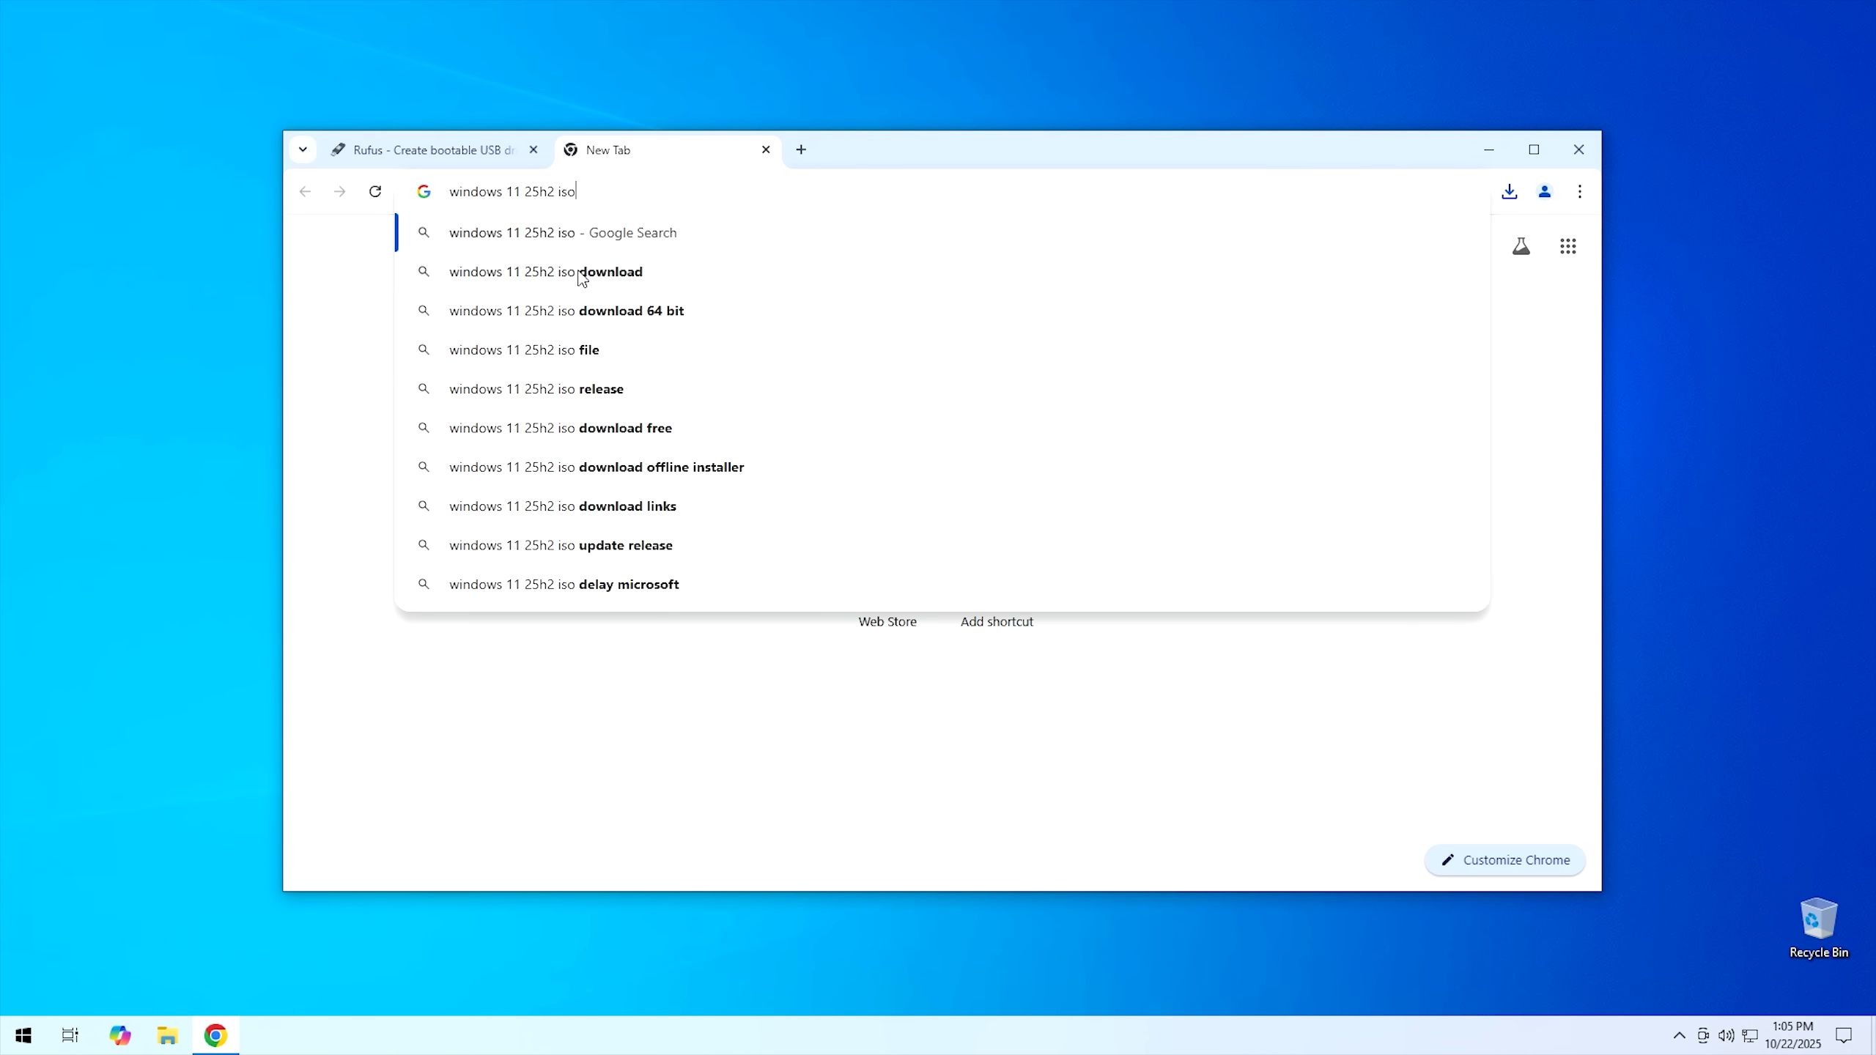
{"action": "key", "text": "Return"}
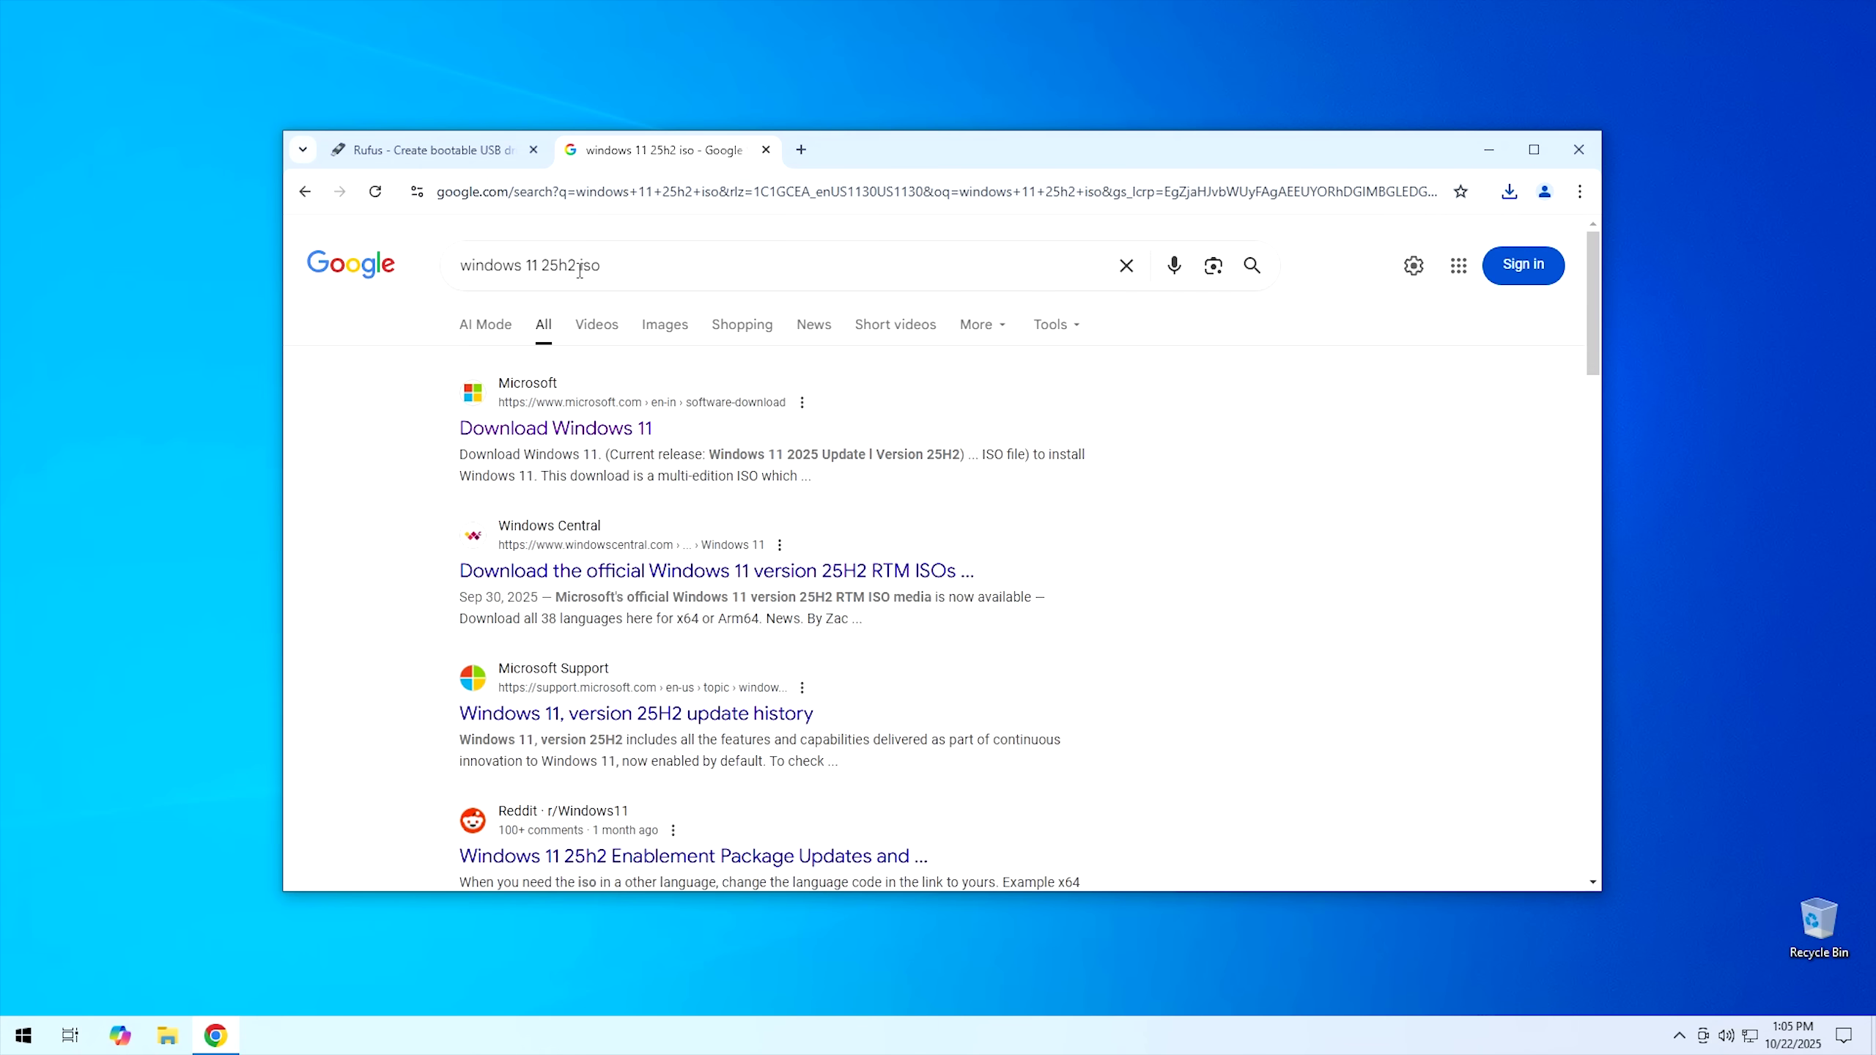
{"action": "left_click", "coordinate": [543, 431]}
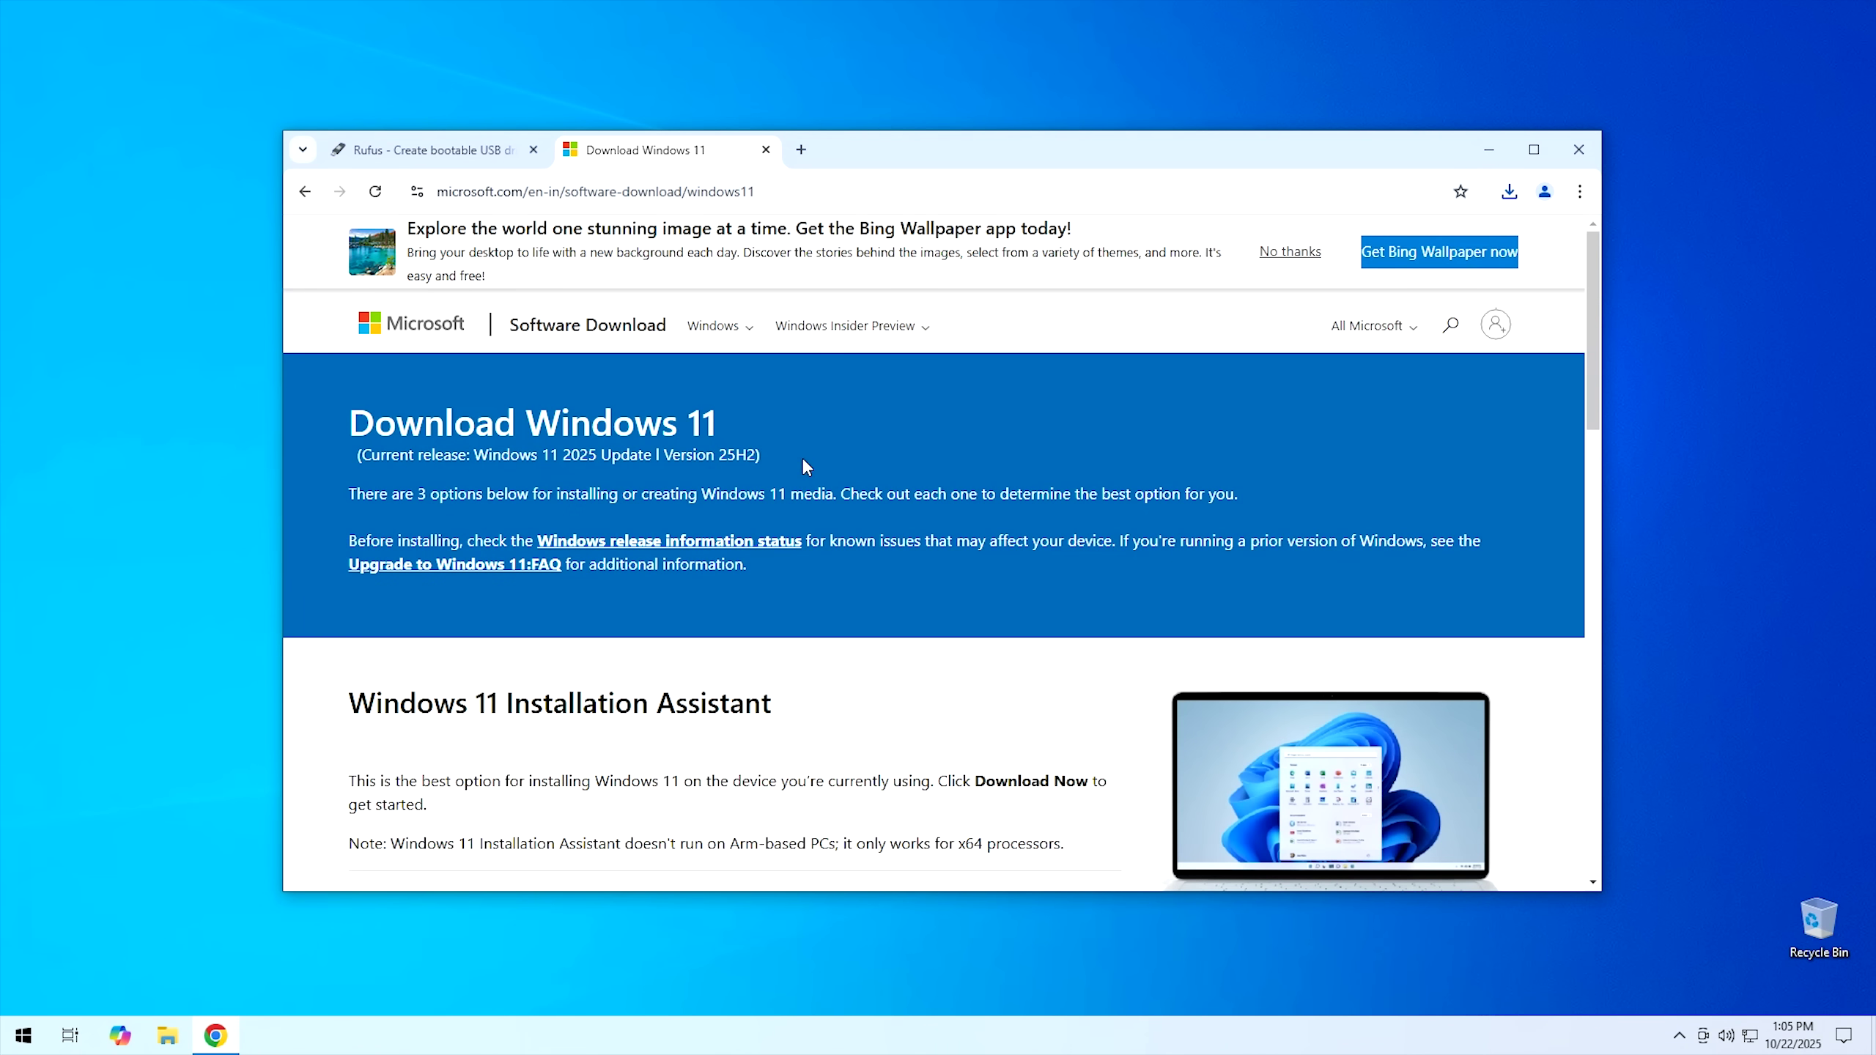
{"action": "scroll", "coordinate": [825, 553], "scroll_direction": "down", "scroll_amount": 12}
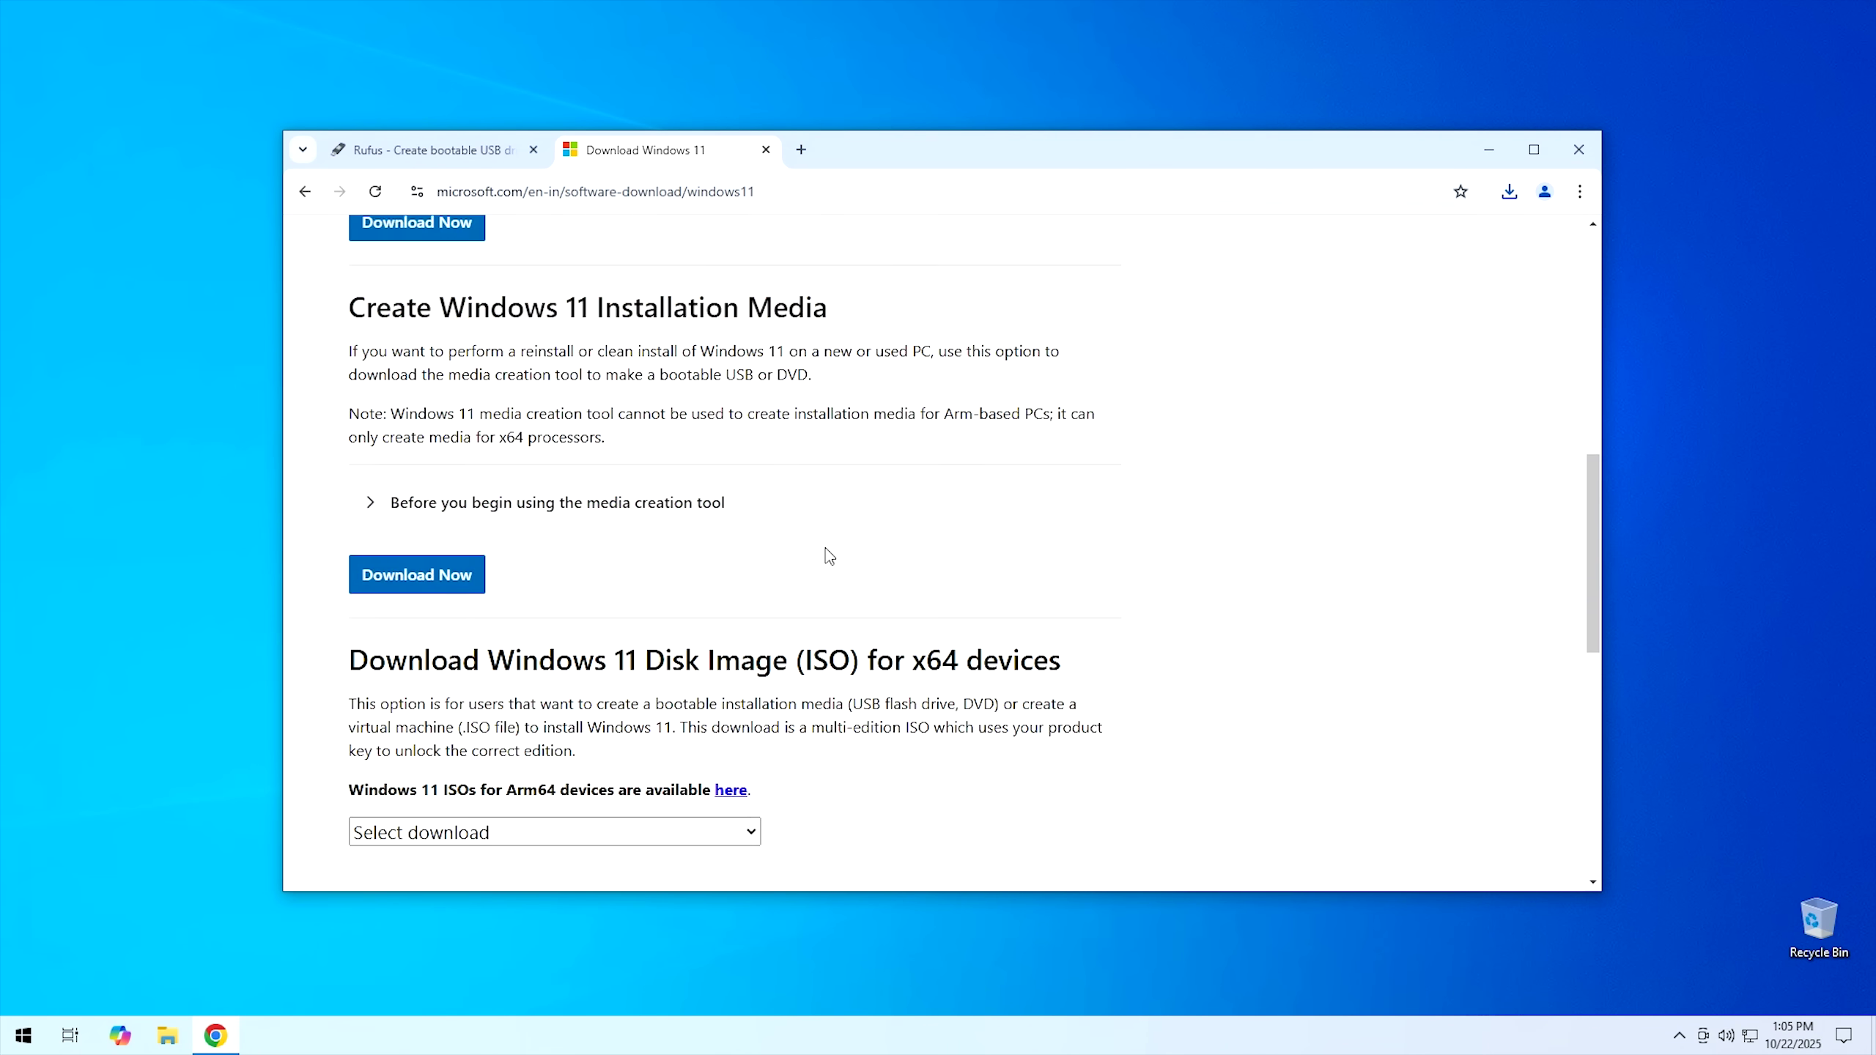
Step: Select Windows 11 (multi-edition ISO for x64 devices) and request its download
{"action": "scroll", "coordinate": [825, 552], "scroll_direction": "down", "scroll_amount": 2}
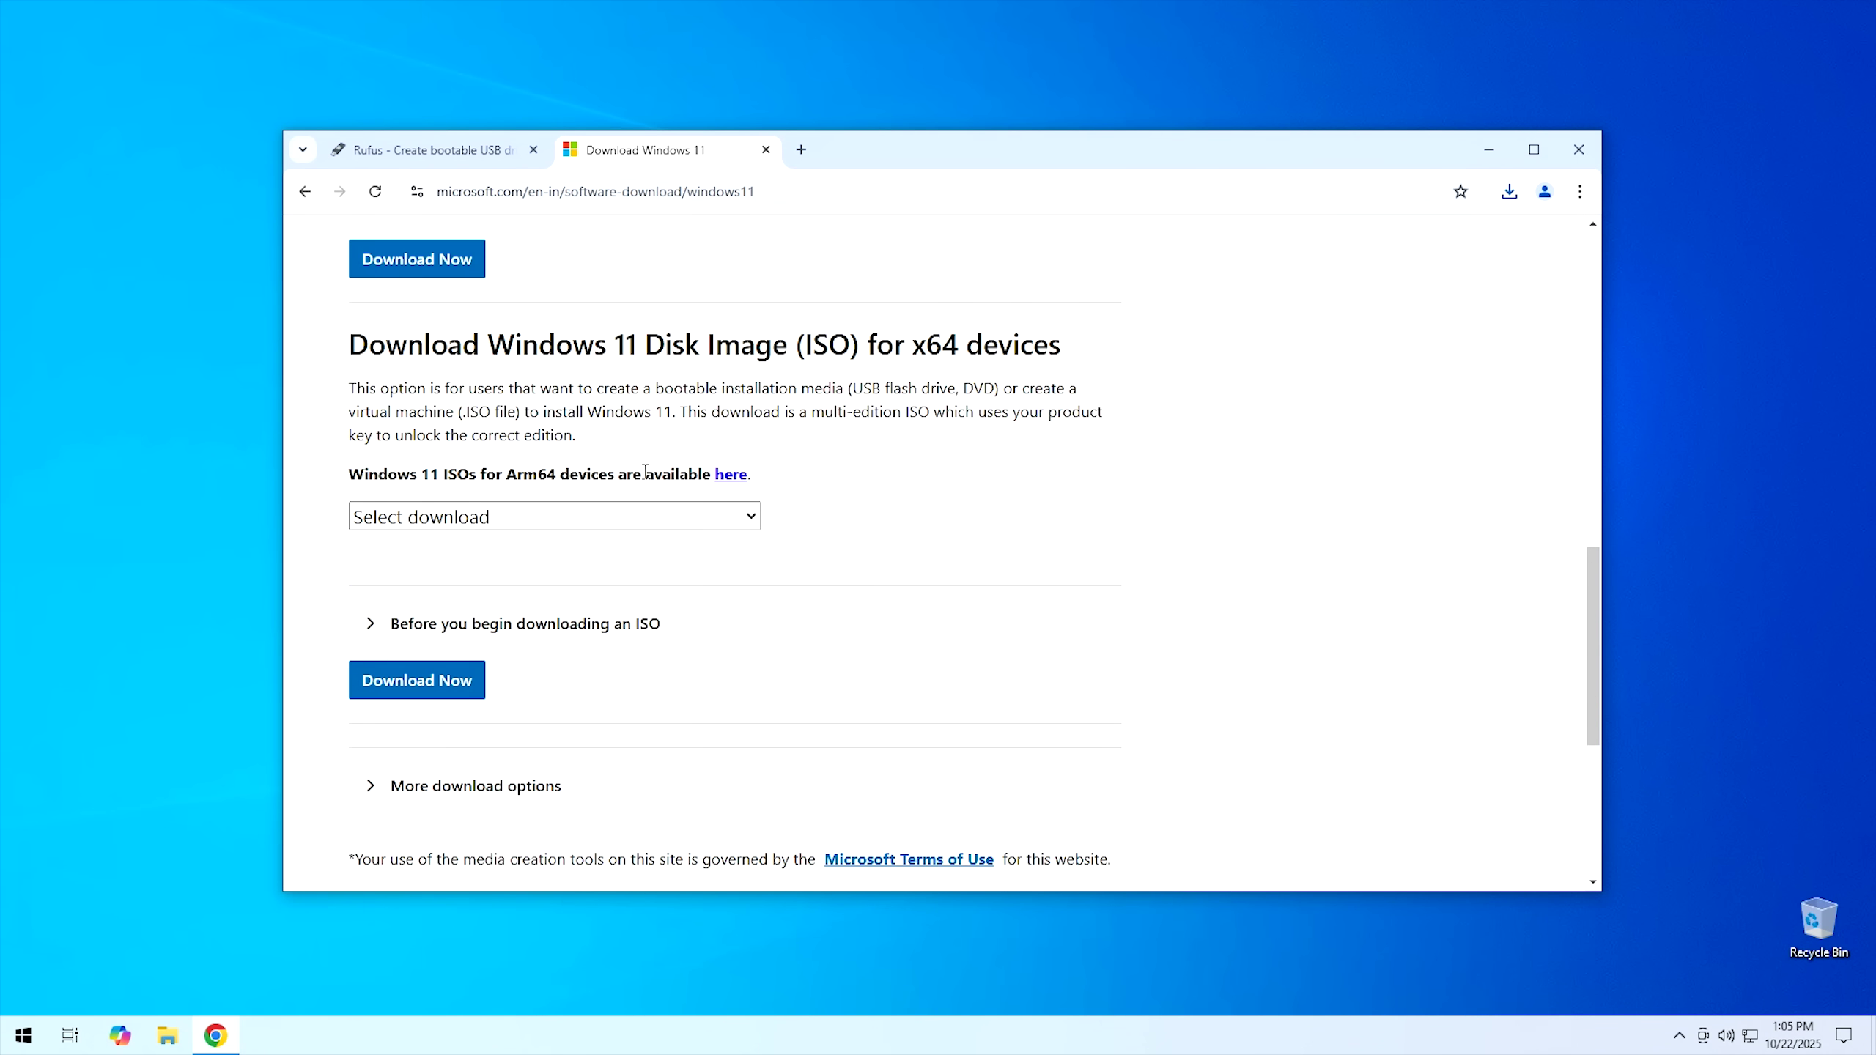
{"action": "left_click", "coordinate": [419, 520]}
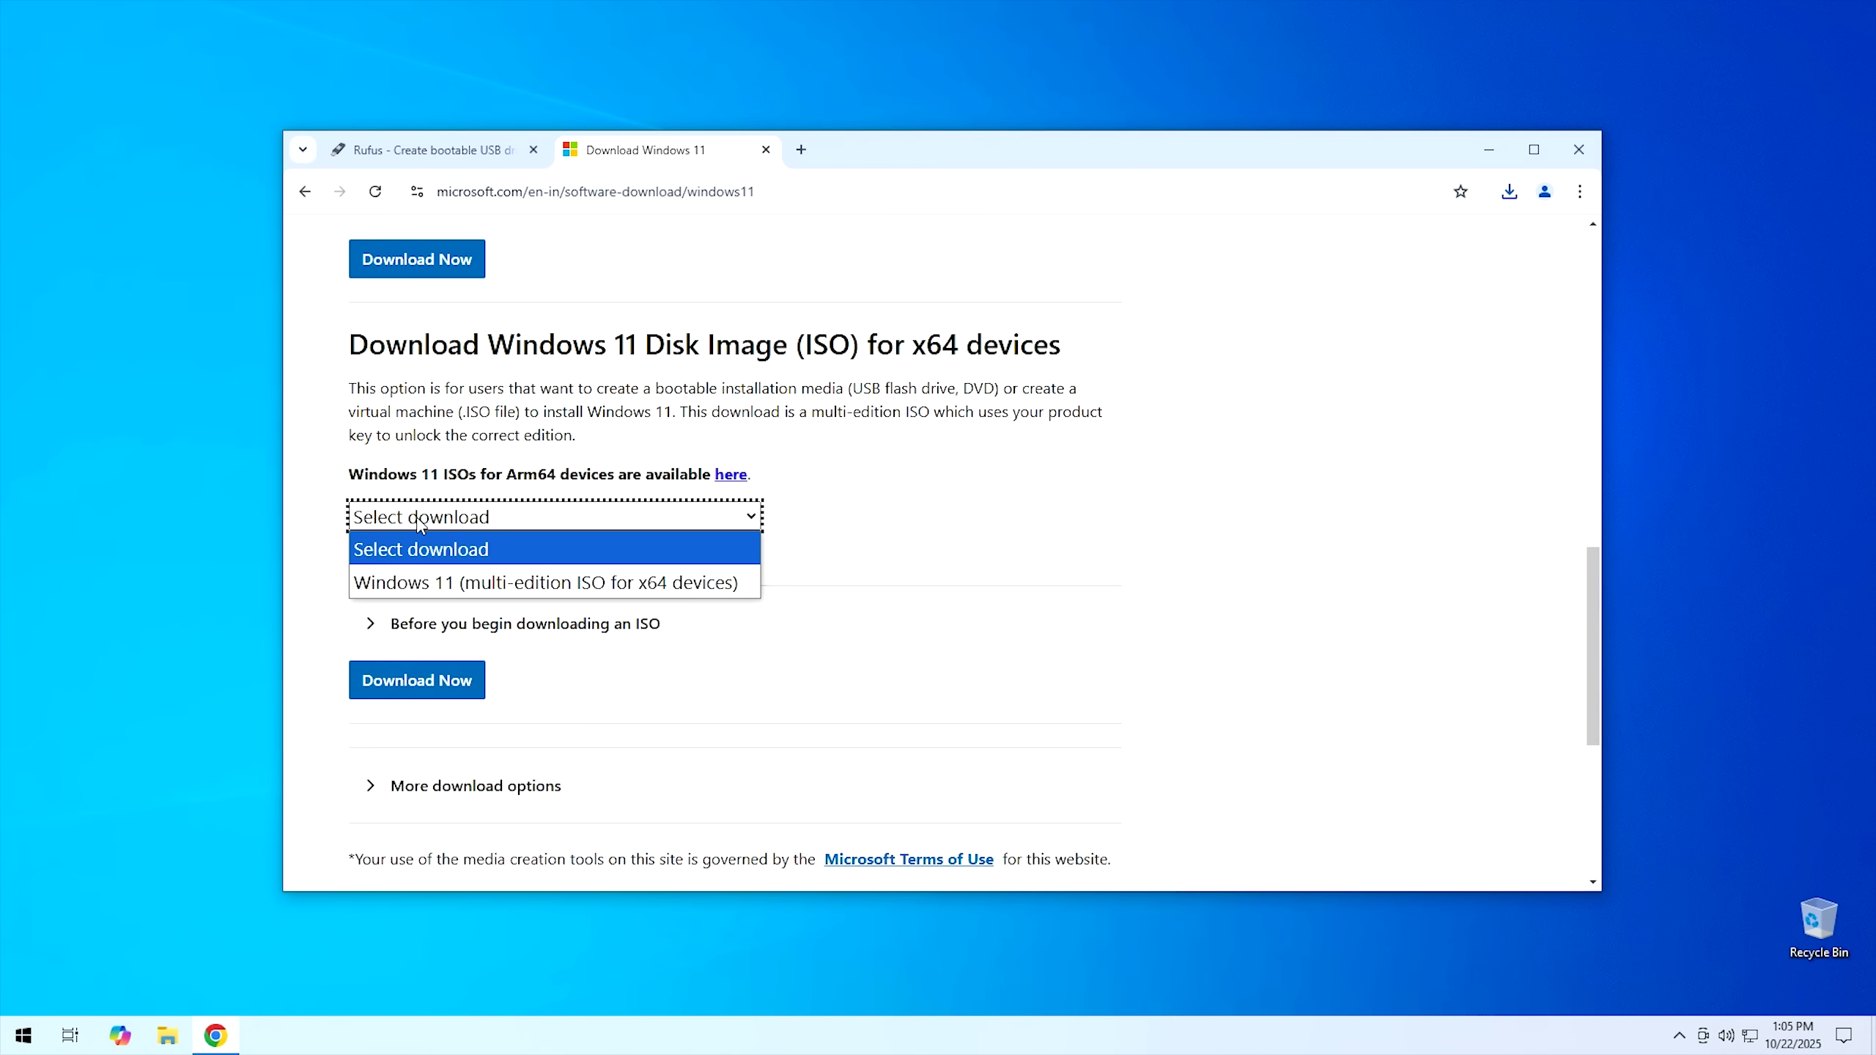
{"action": "left_click", "coordinate": [440, 587]}
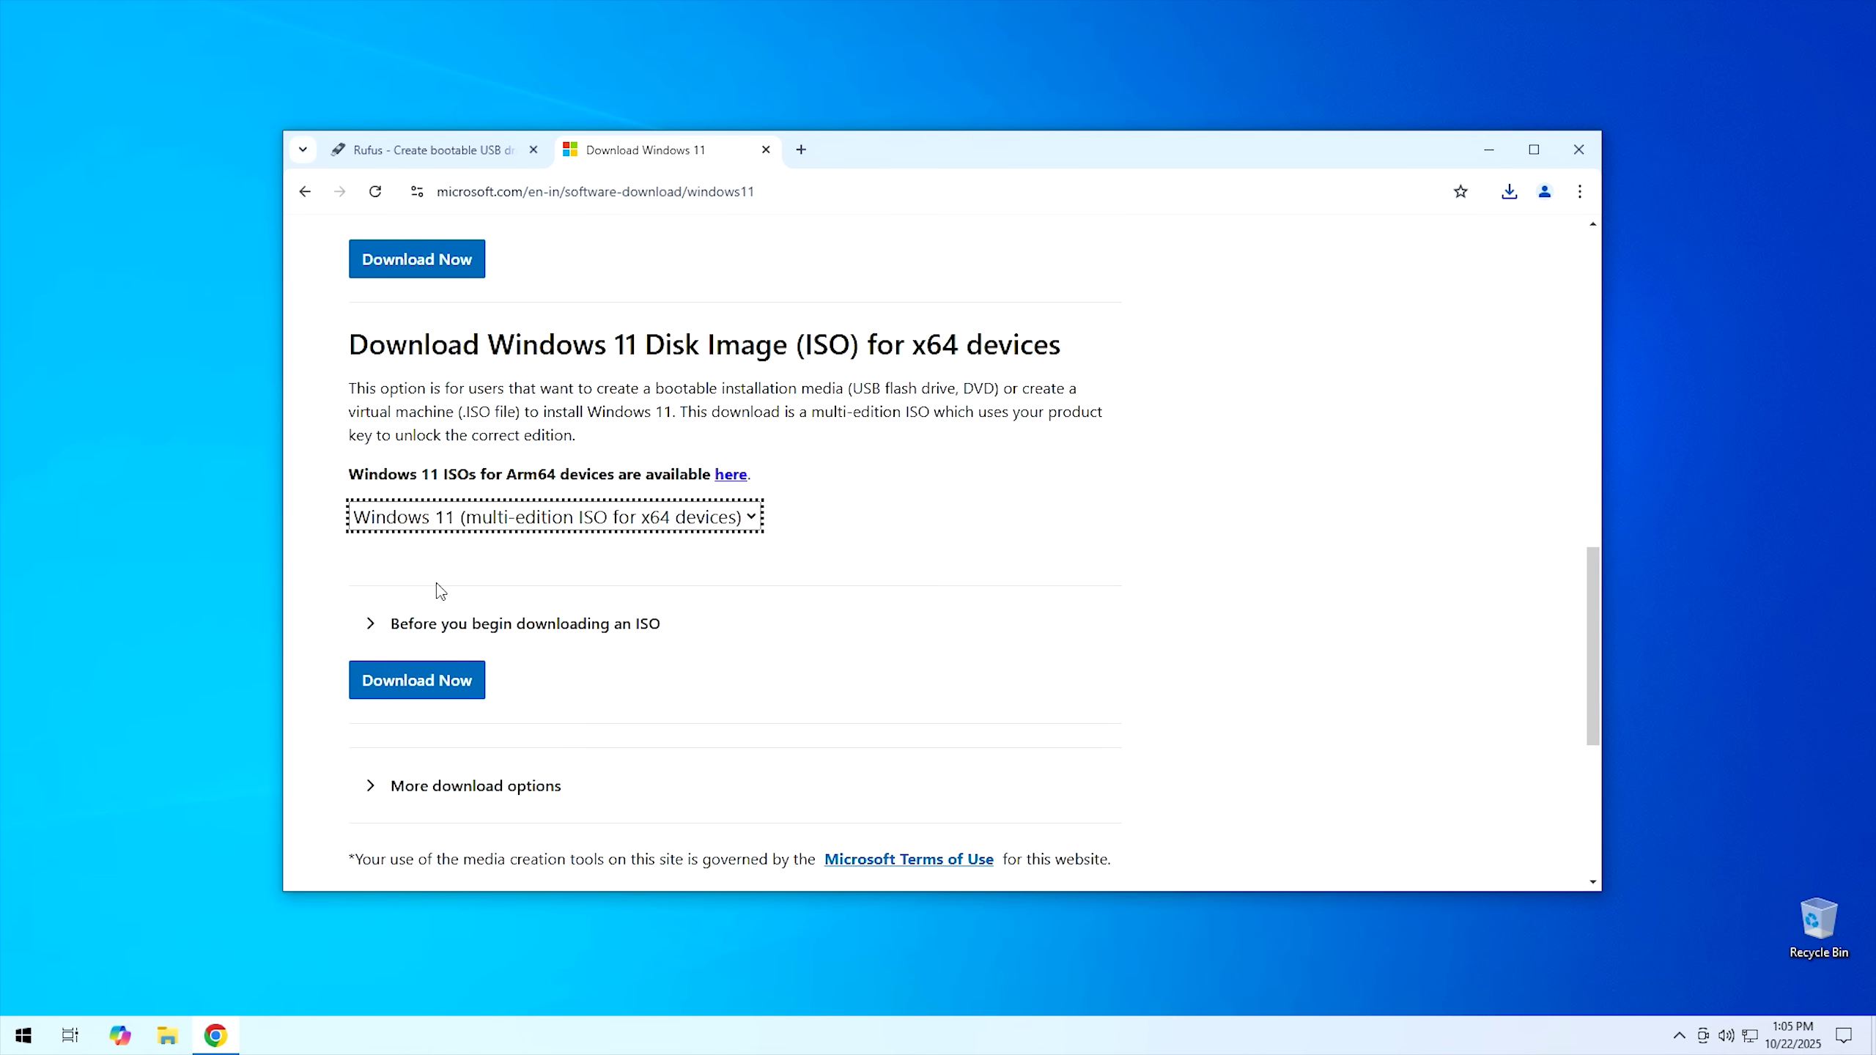
{"action": "left_click", "coordinate": [410, 691]}
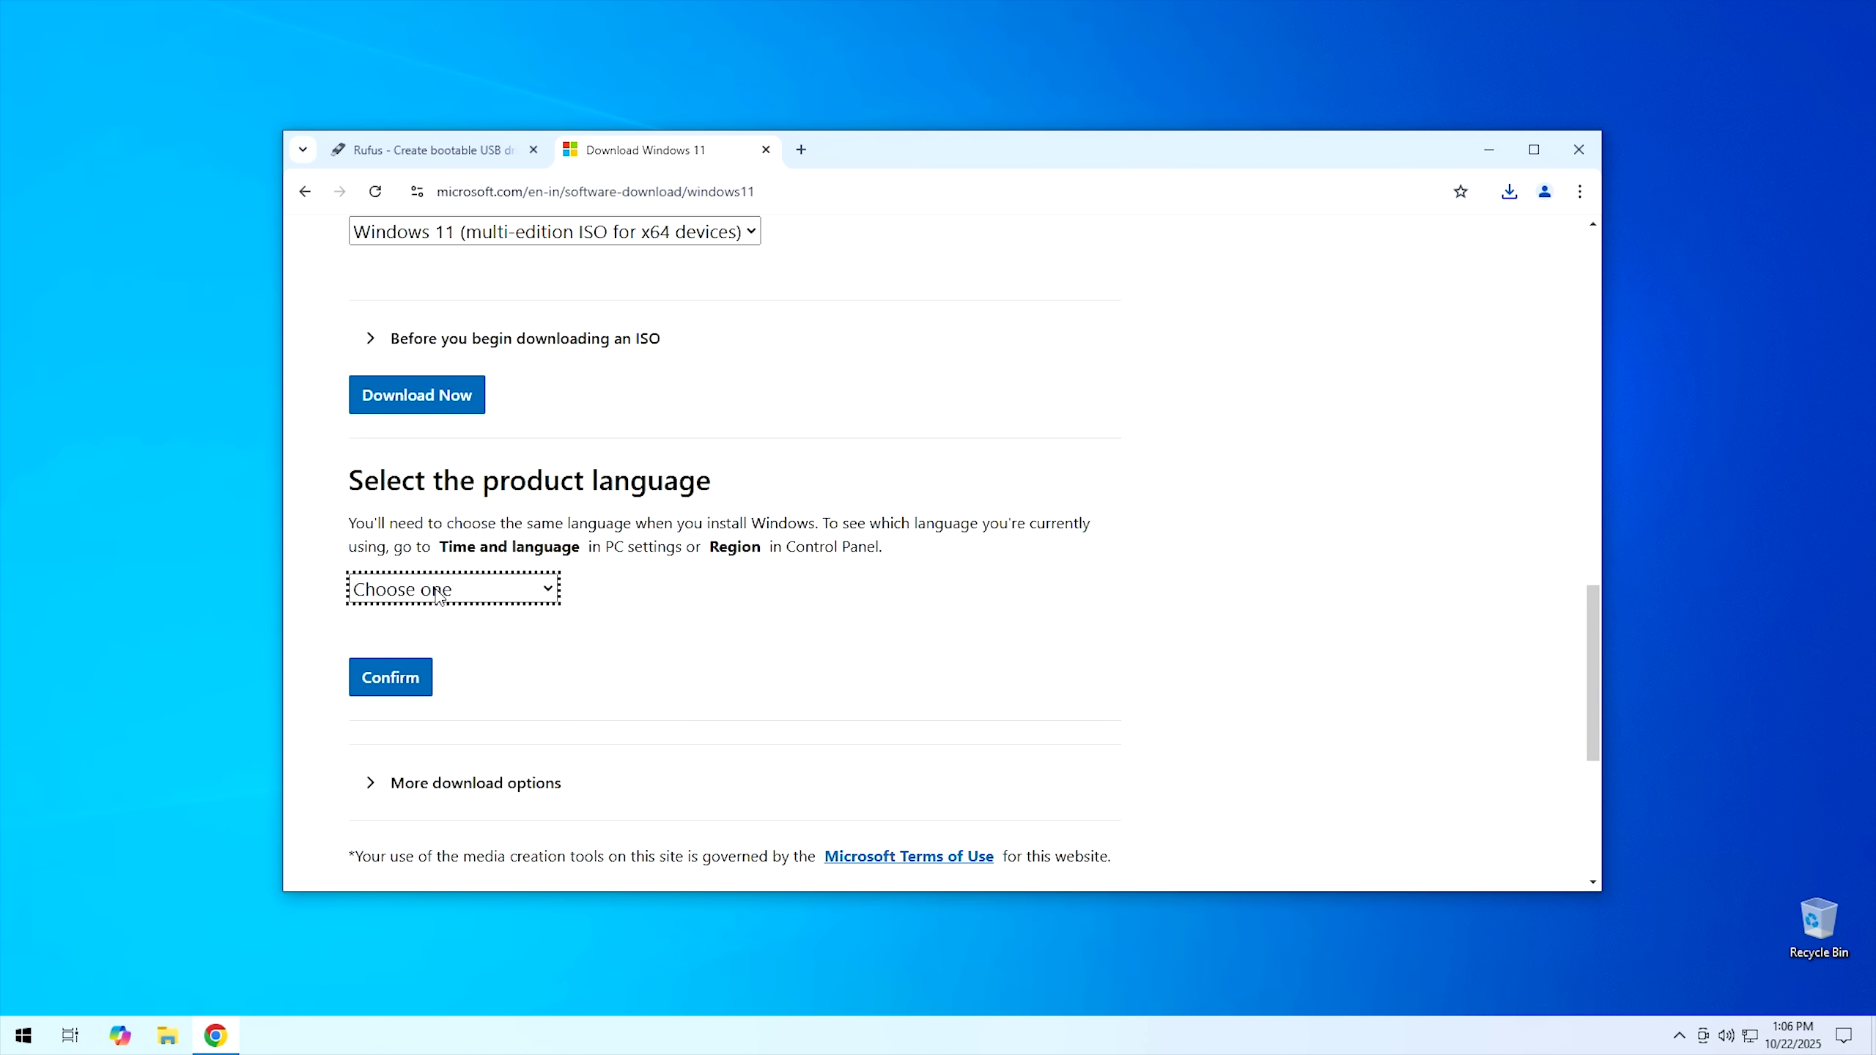
{"action": "left_click", "coordinate": [18, 1035]}
{"action": "type", "text": "cmd"}
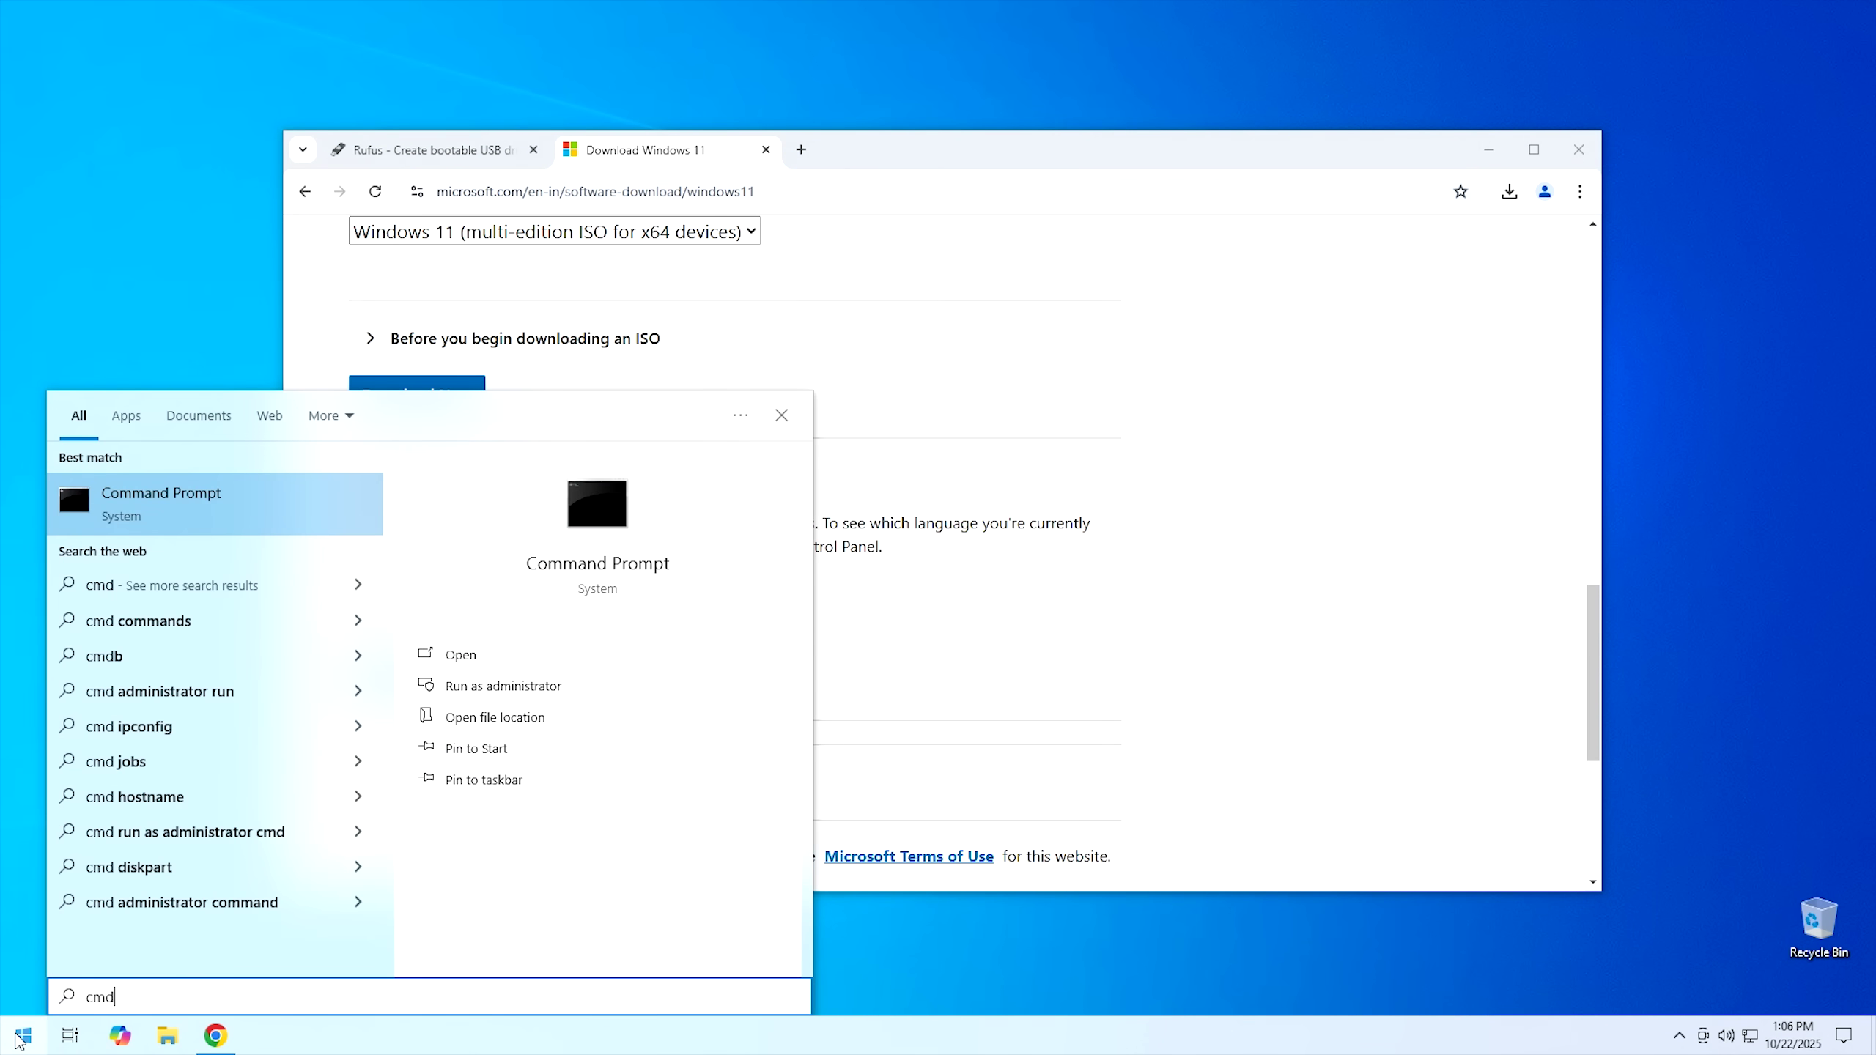
{"action": "left_click", "coordinate": [496, 689]}
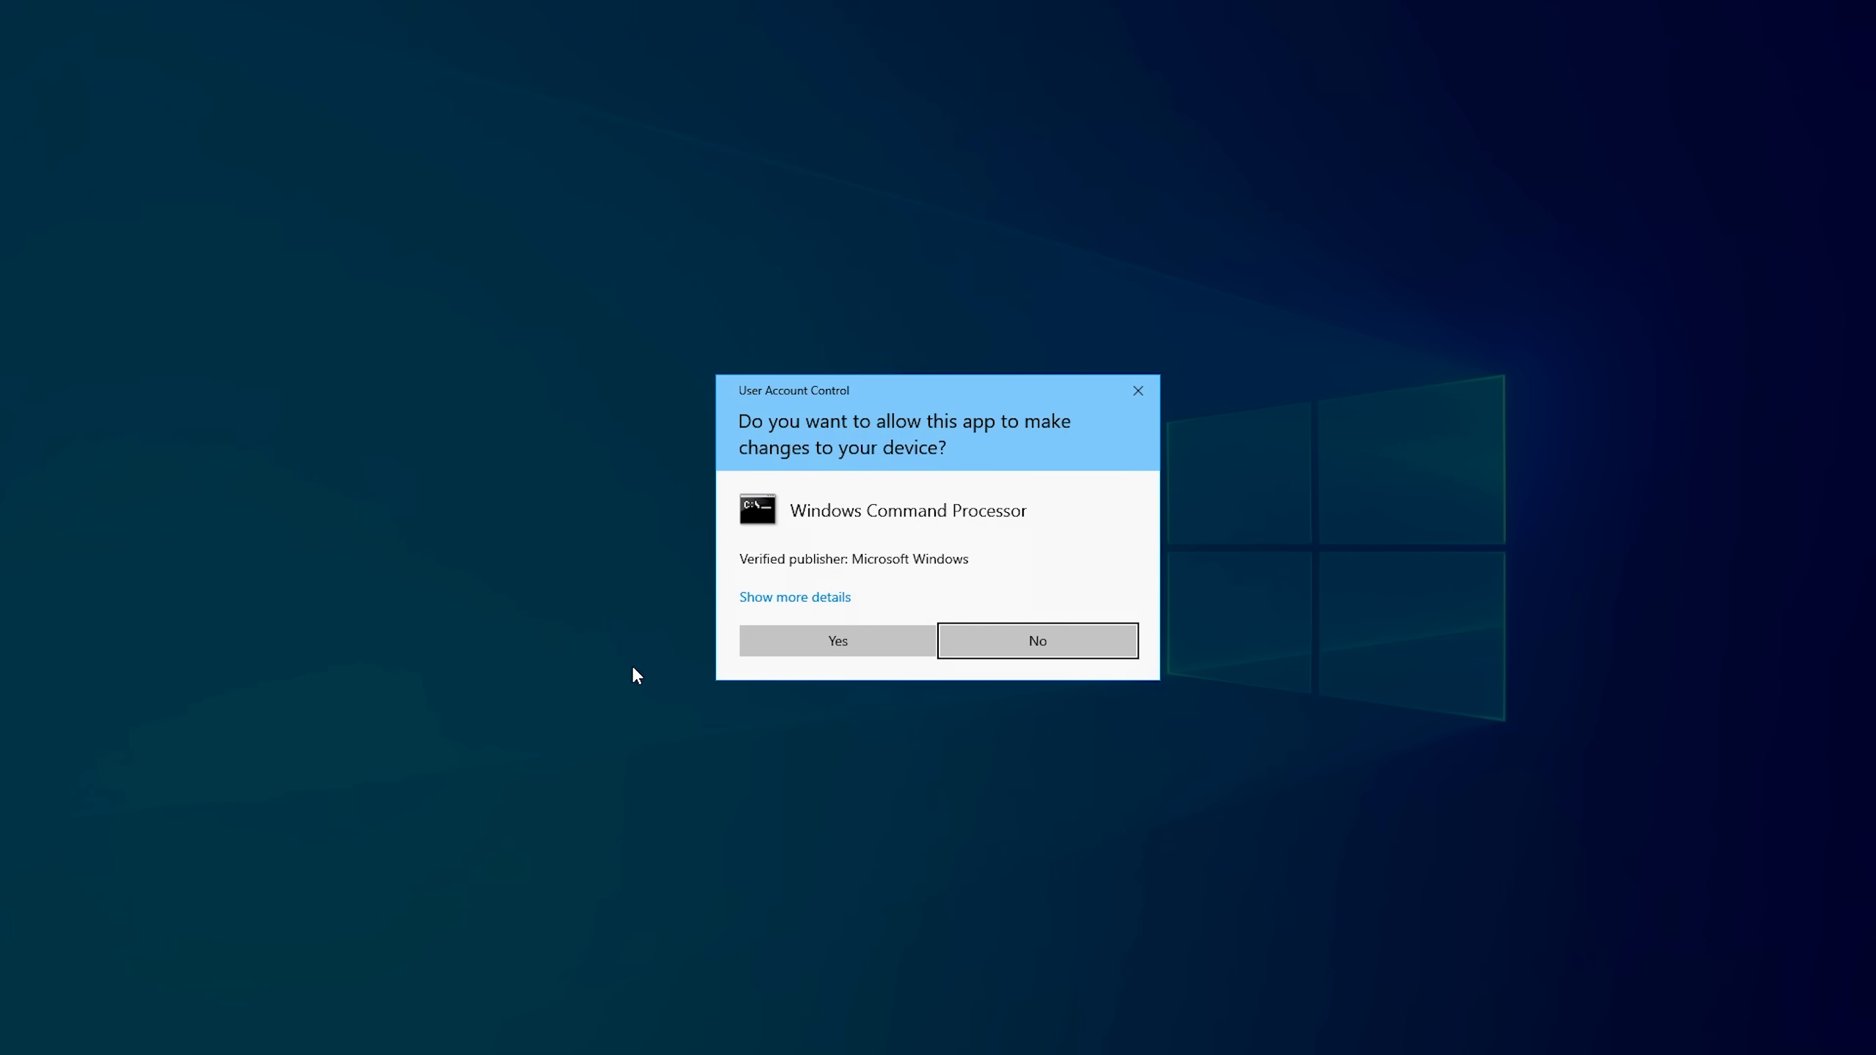
{"action": "left_click", "coordinate": [810, 648]}
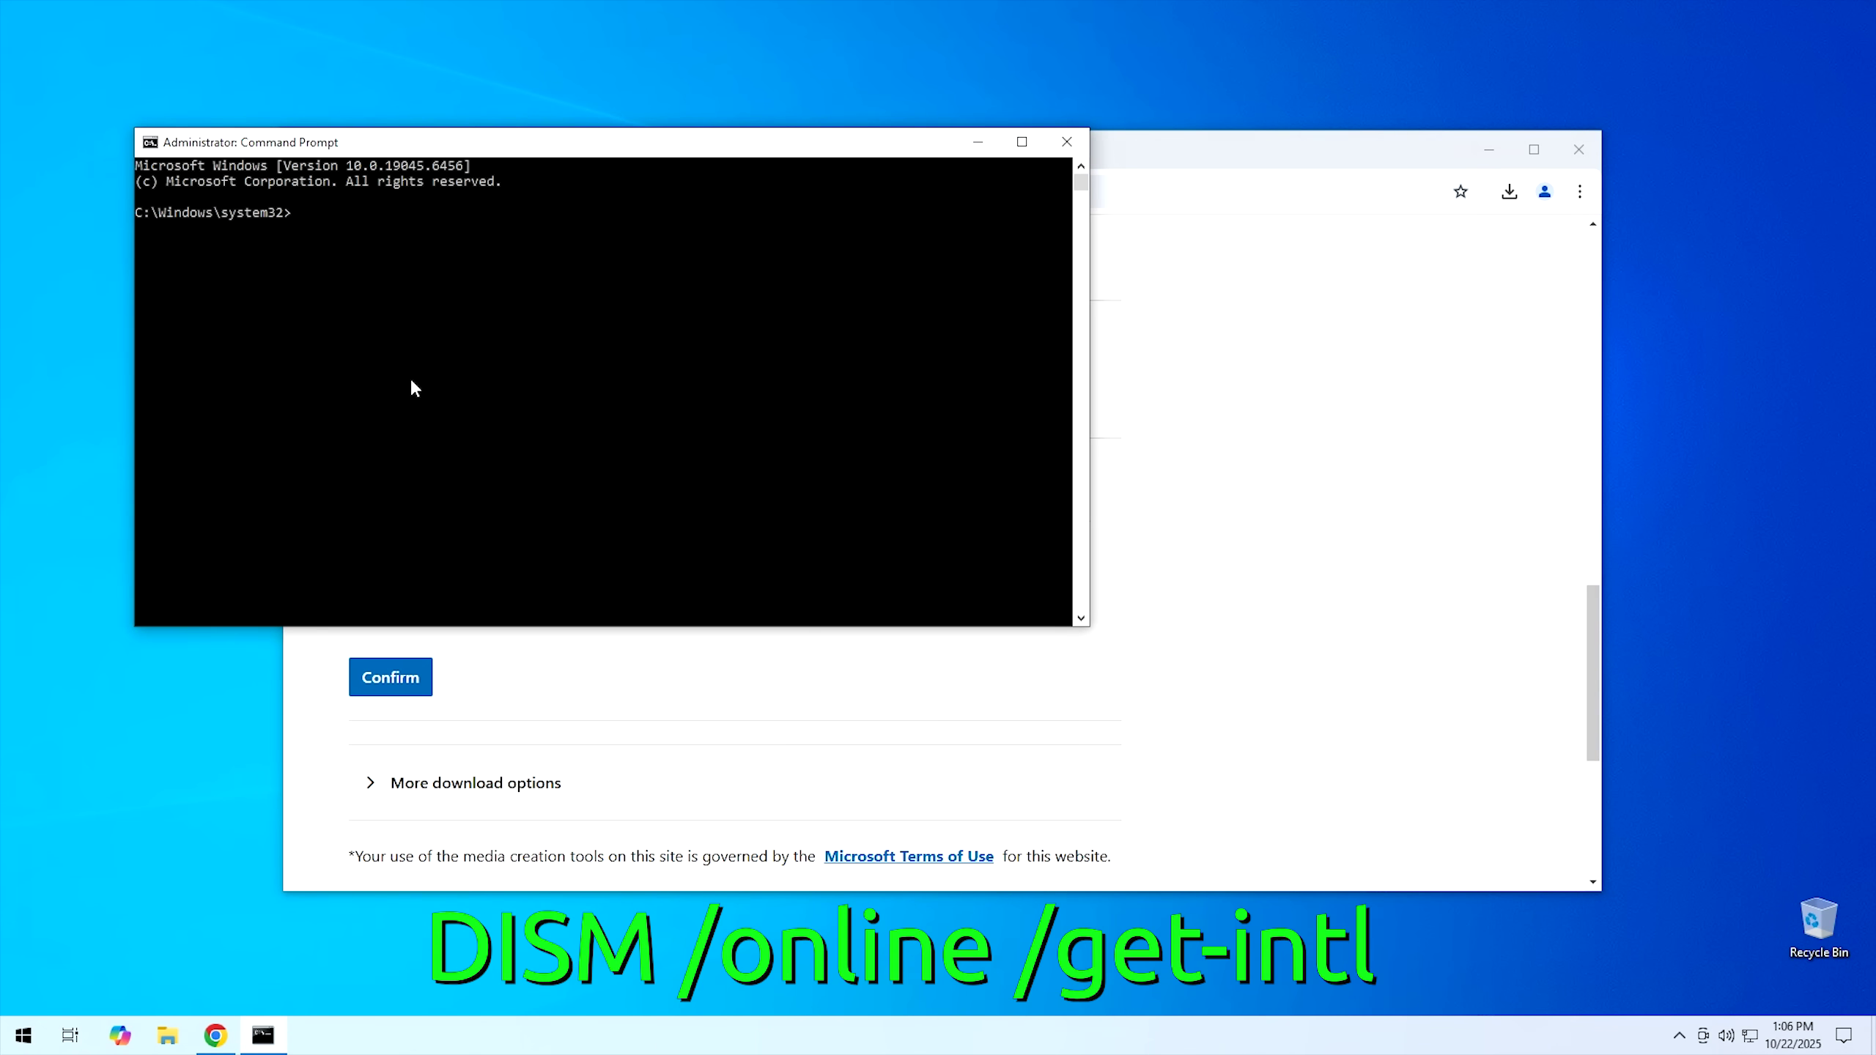
{"action": "type", "text": "dism /online /get-intl"}
{"action": "key", "text": "Return"}
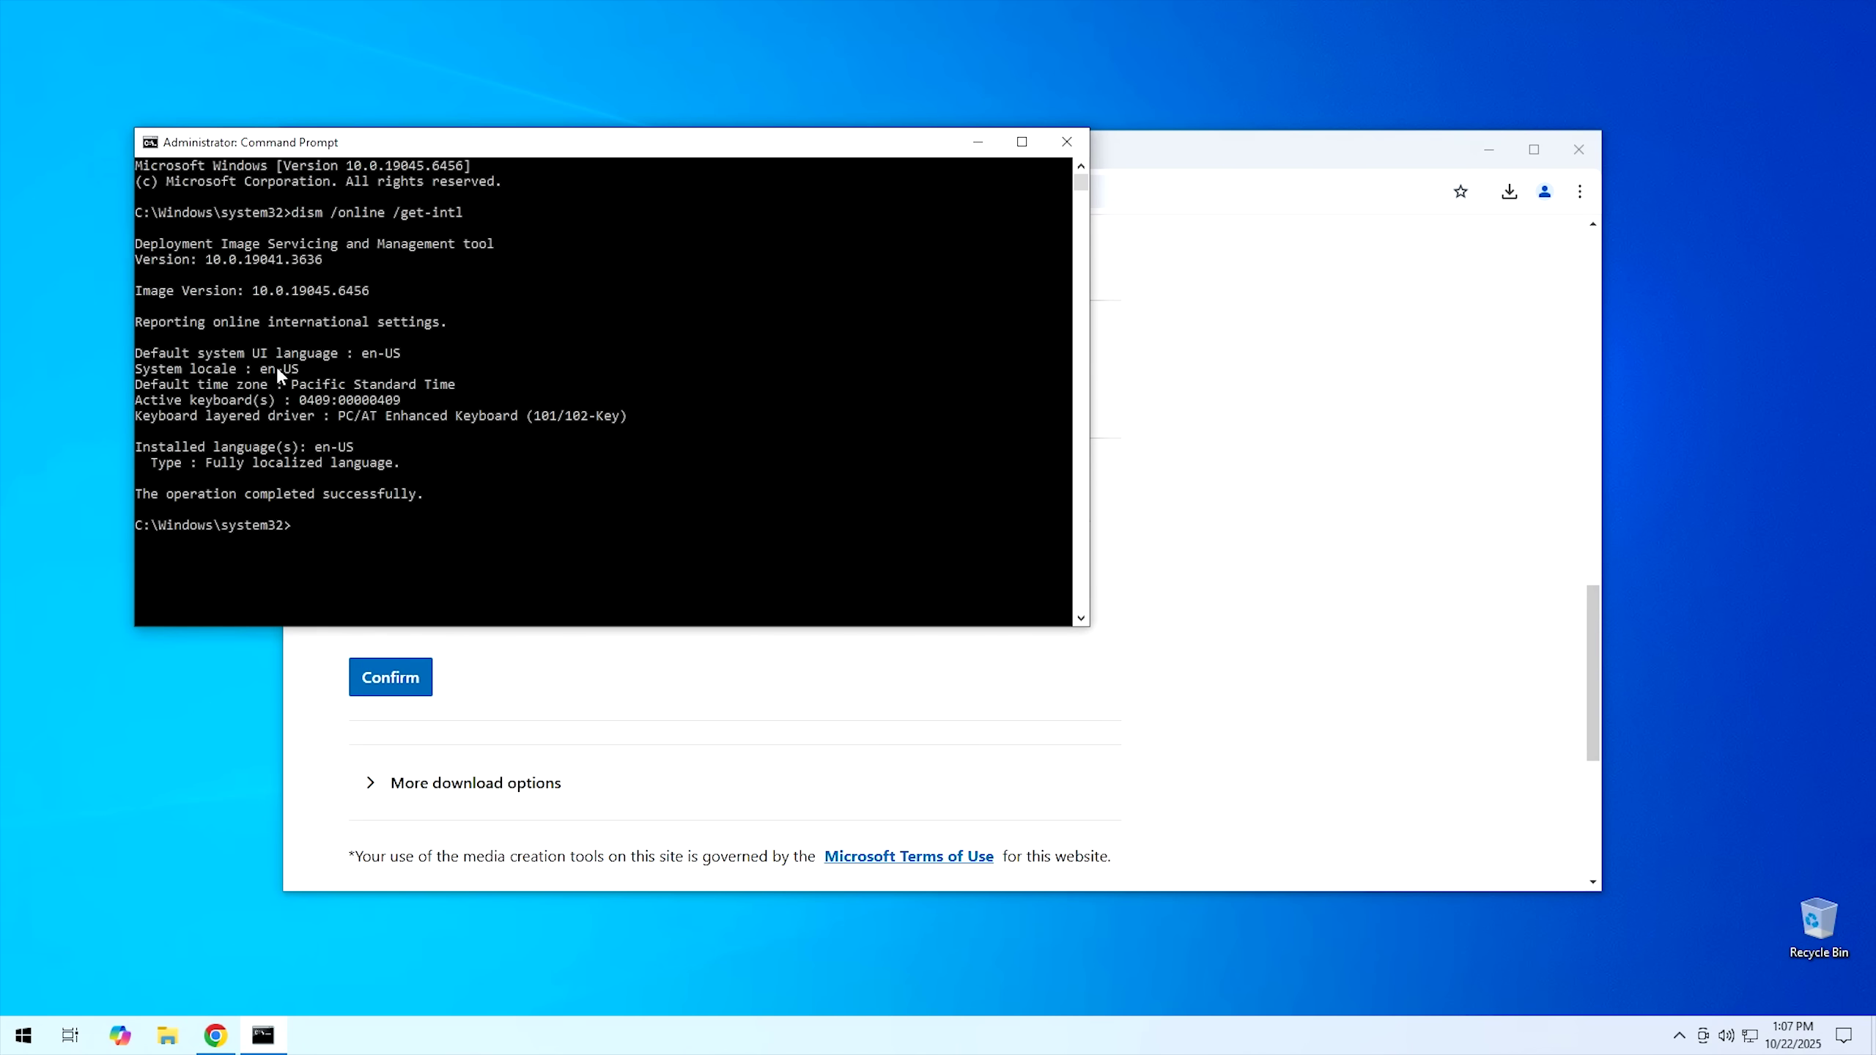
{"action": "left_click_drag", "start_coordinate": [254, 370], "coordinate": [294, 373]}
{"action": "left_click_drag", "start_coordinate": [357, 353], "coordinate": [378, 354]}
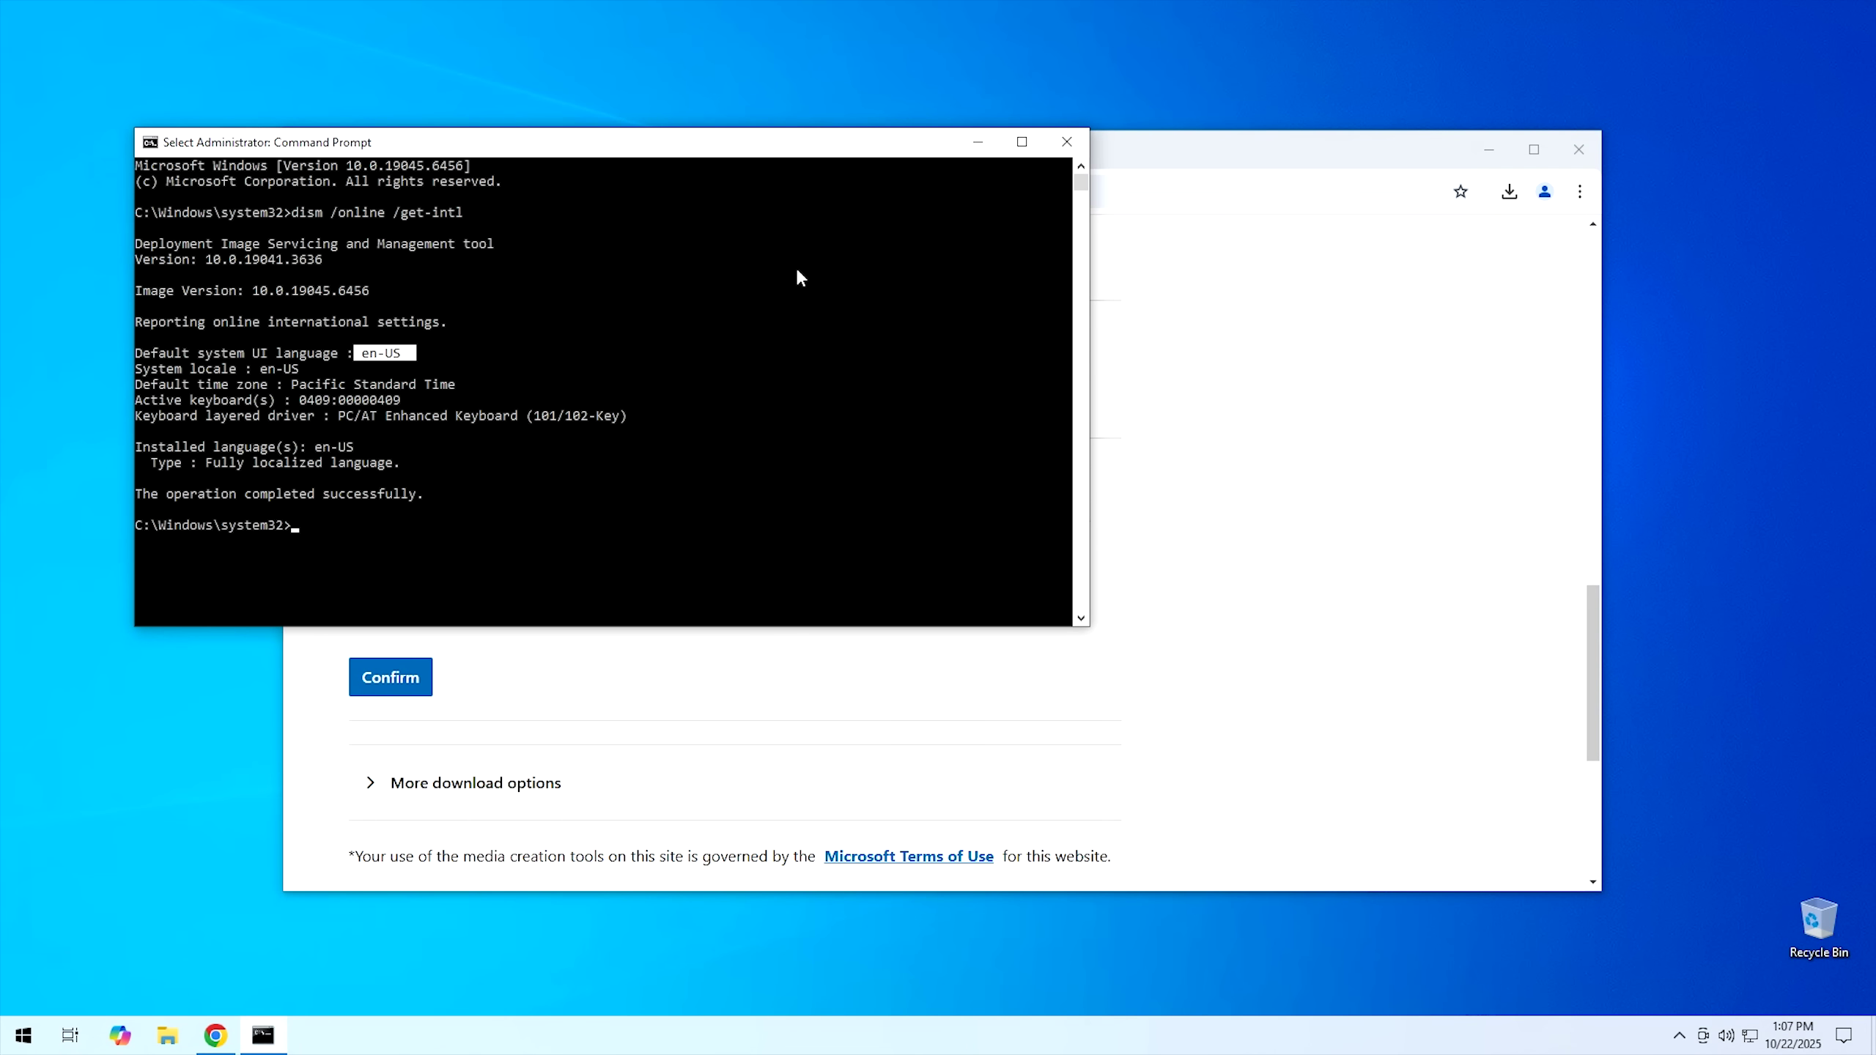
Step: Close Command Prompt, confirm English (United States), and start the 64-bit Windows 11 download
{"action": "left_click", "coordinate": [1066, 142]}
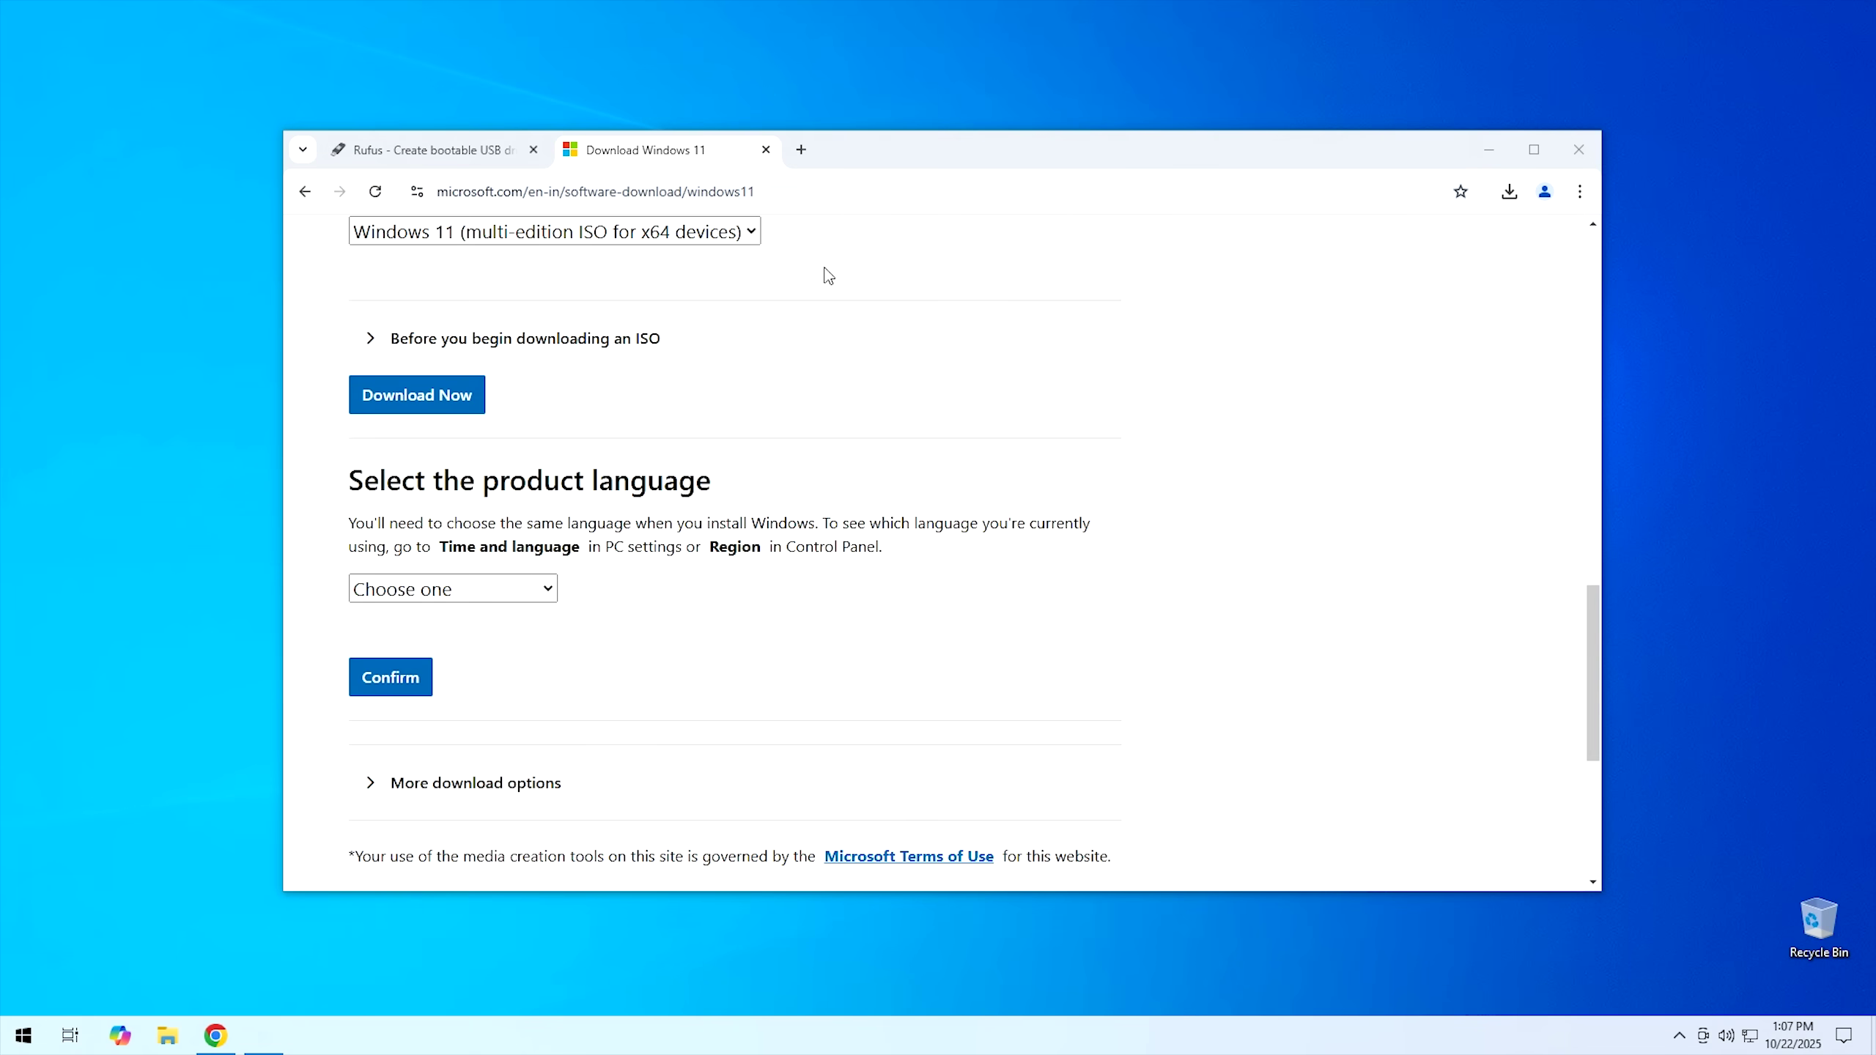
{"action": "left_click", "coordinate": [436, 589]}
{"action": "scroll", "coordinate": [476, 210], "scroll_direction": "down", "scroll_amount": 1}
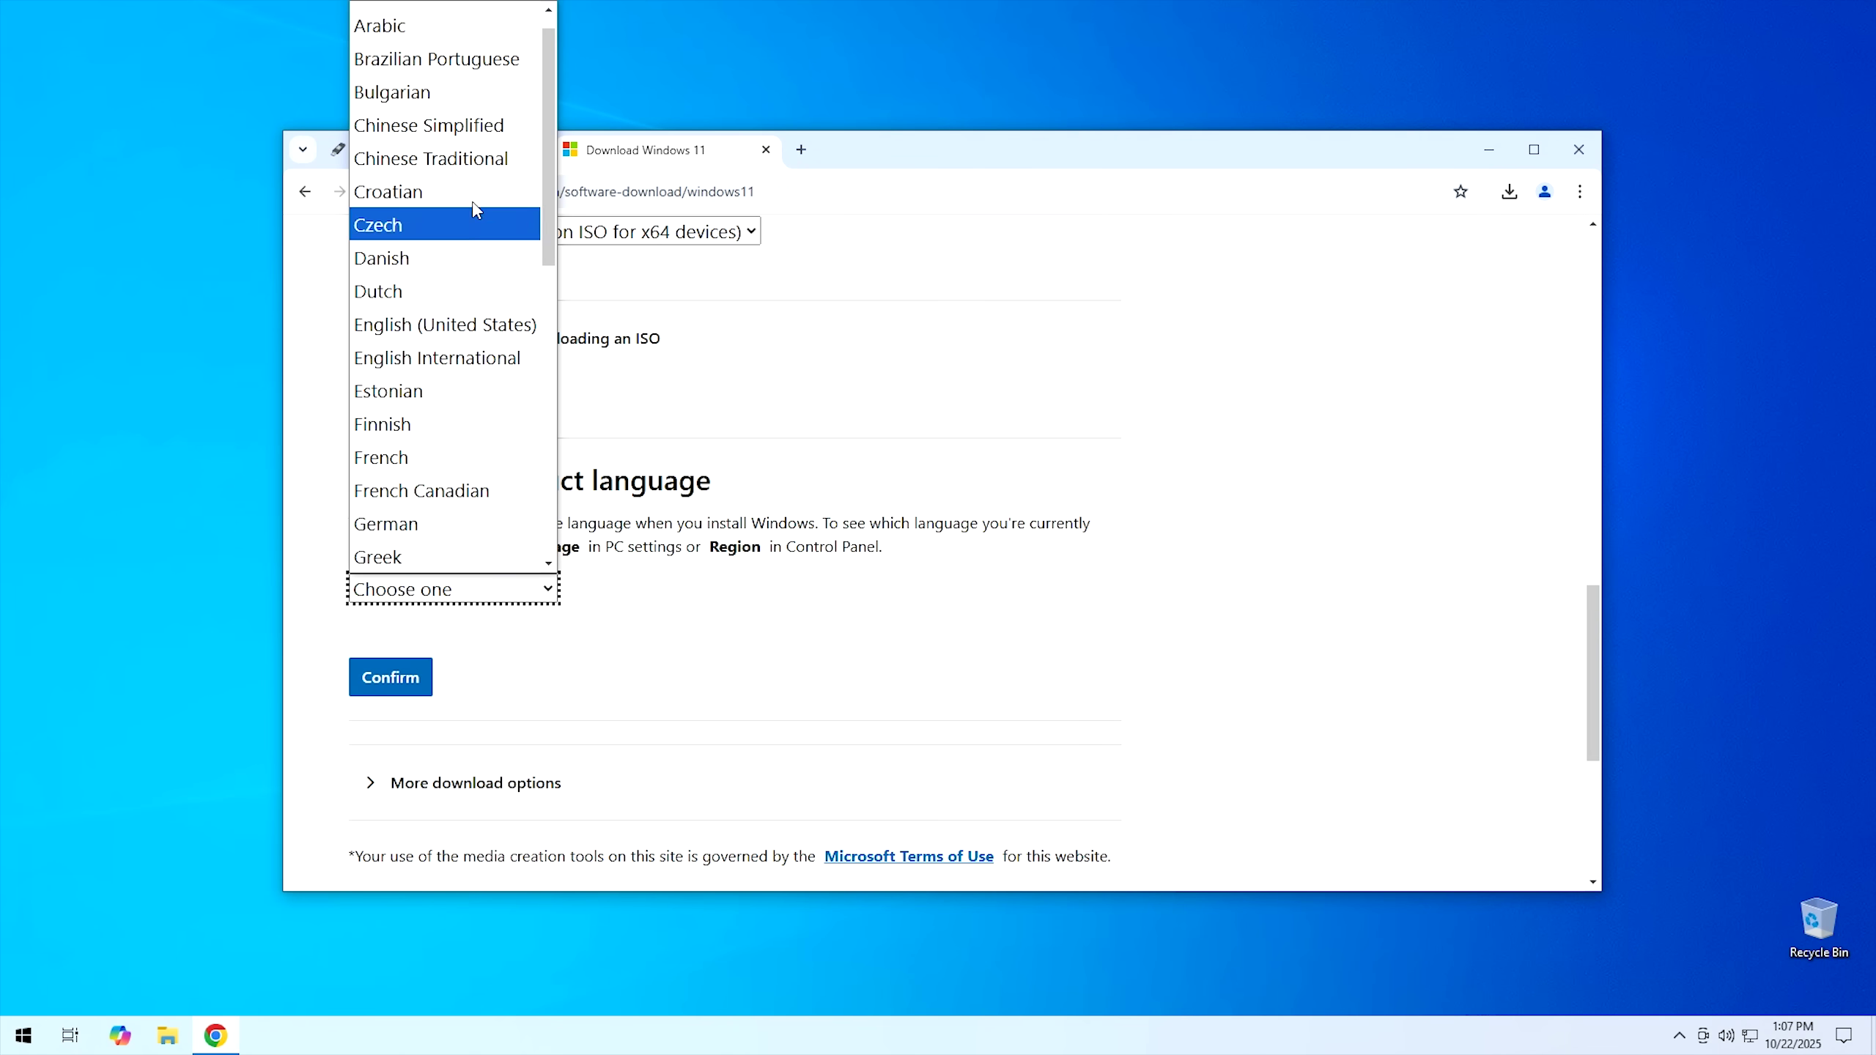
{"action": "left_click", "coordinate": [440, 330]}
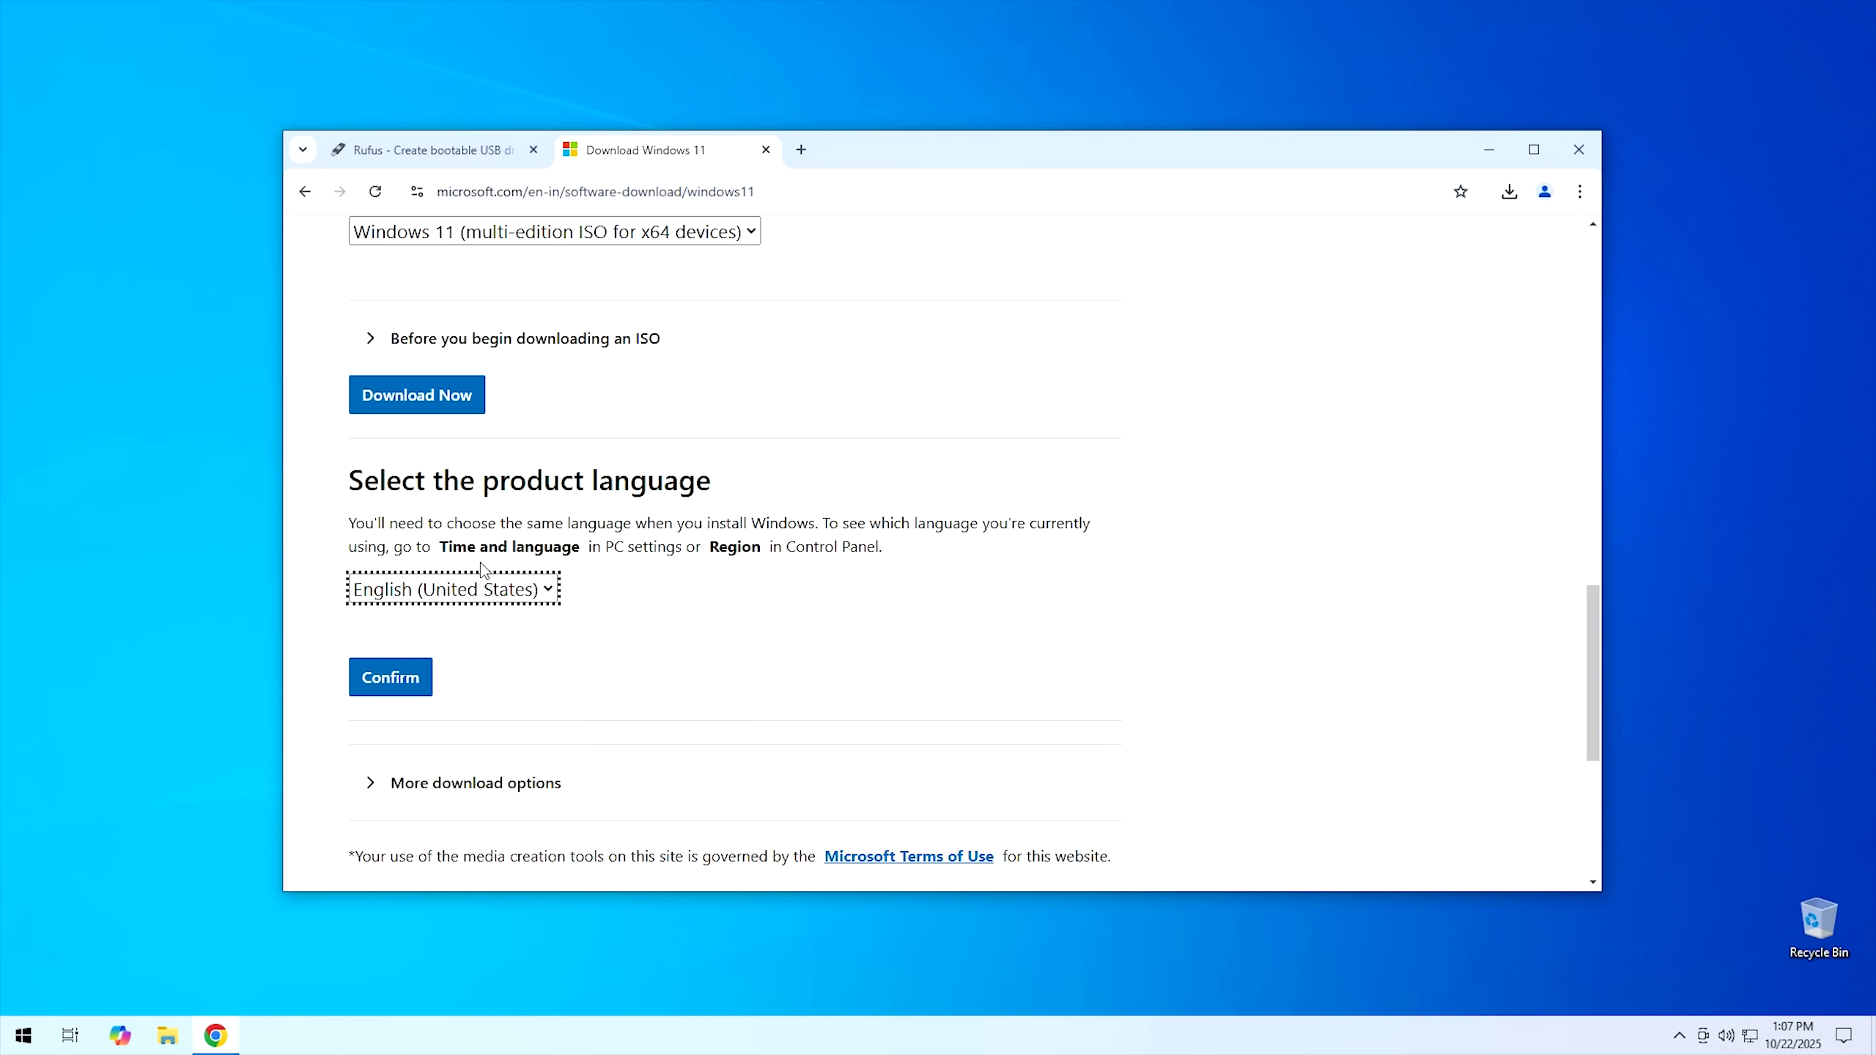
{"action": "left_click", "coordinate": [397, 693]}
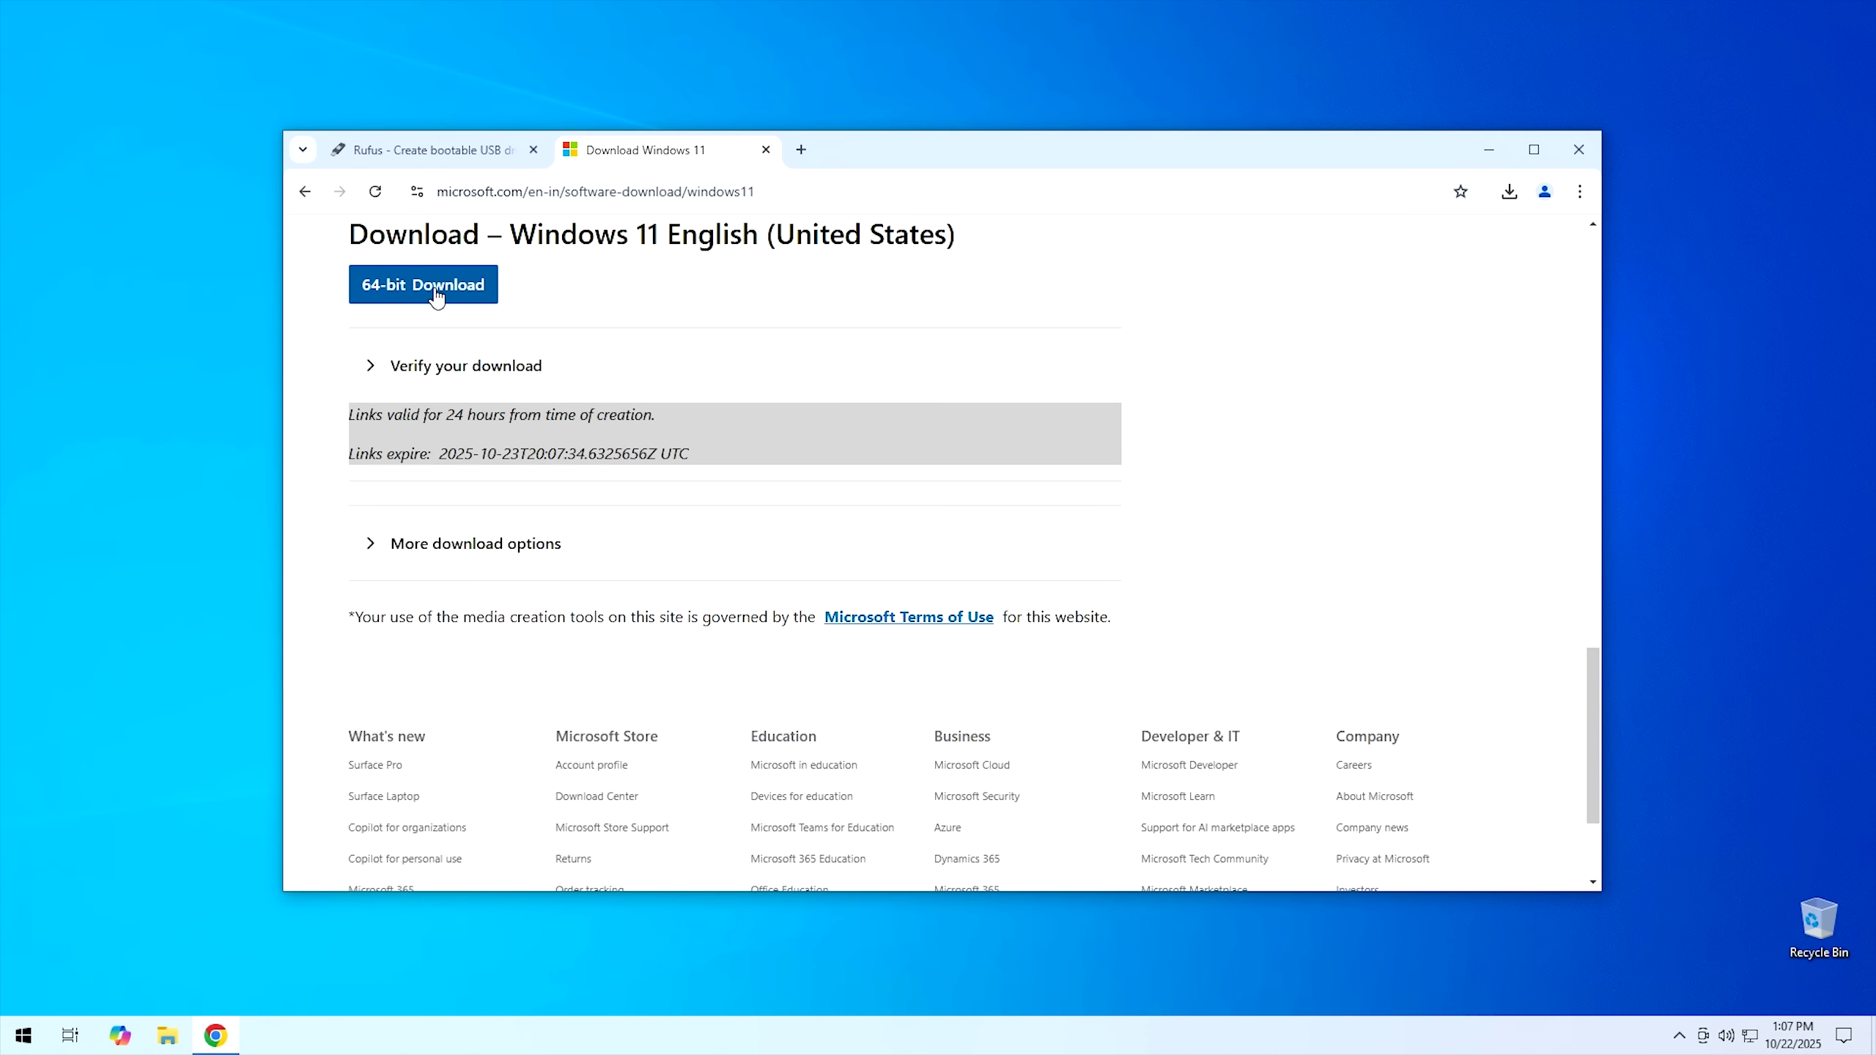
{"action": "left_click", "coordinate": [428, 294]}
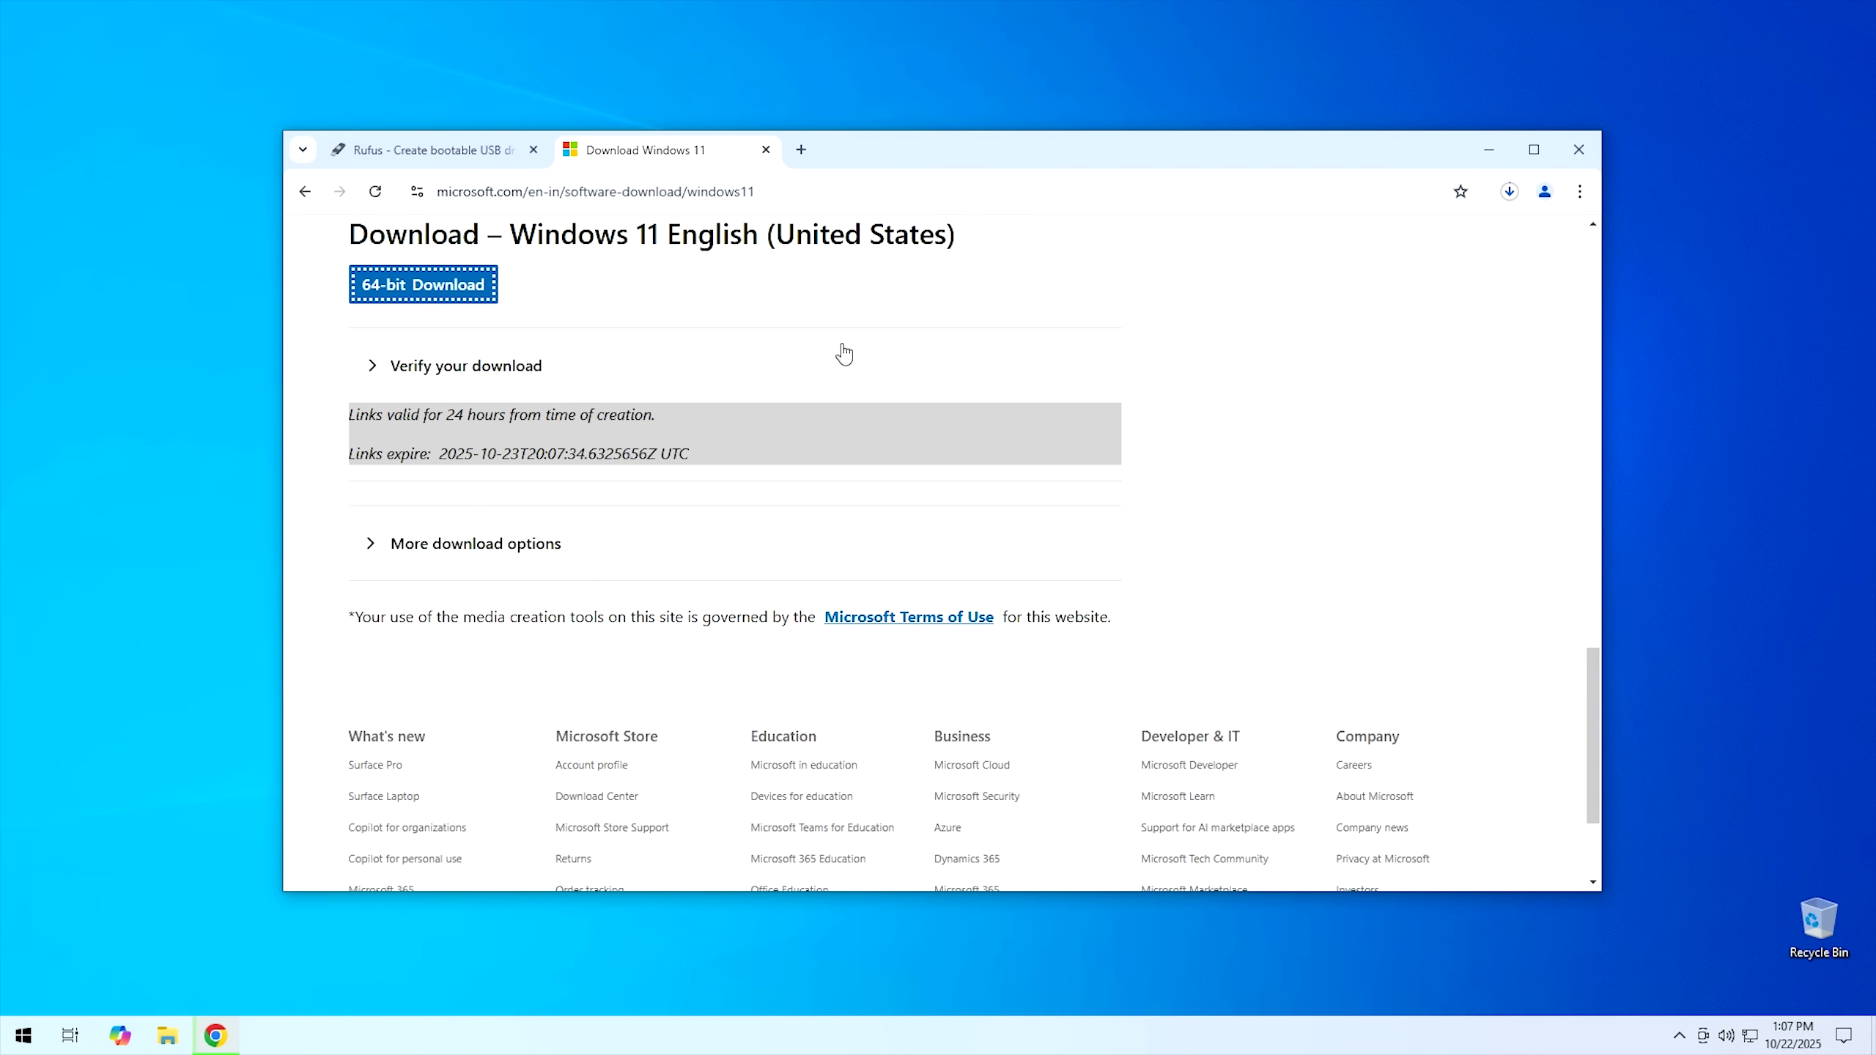
Step: Cancel the new Windows 11 ISO download from the downloads list and close Chrome
{"action": "left_click", "coordinate": [1509, 193]}
{"action": "mouse_move", "coordinate": [1401, 291]}
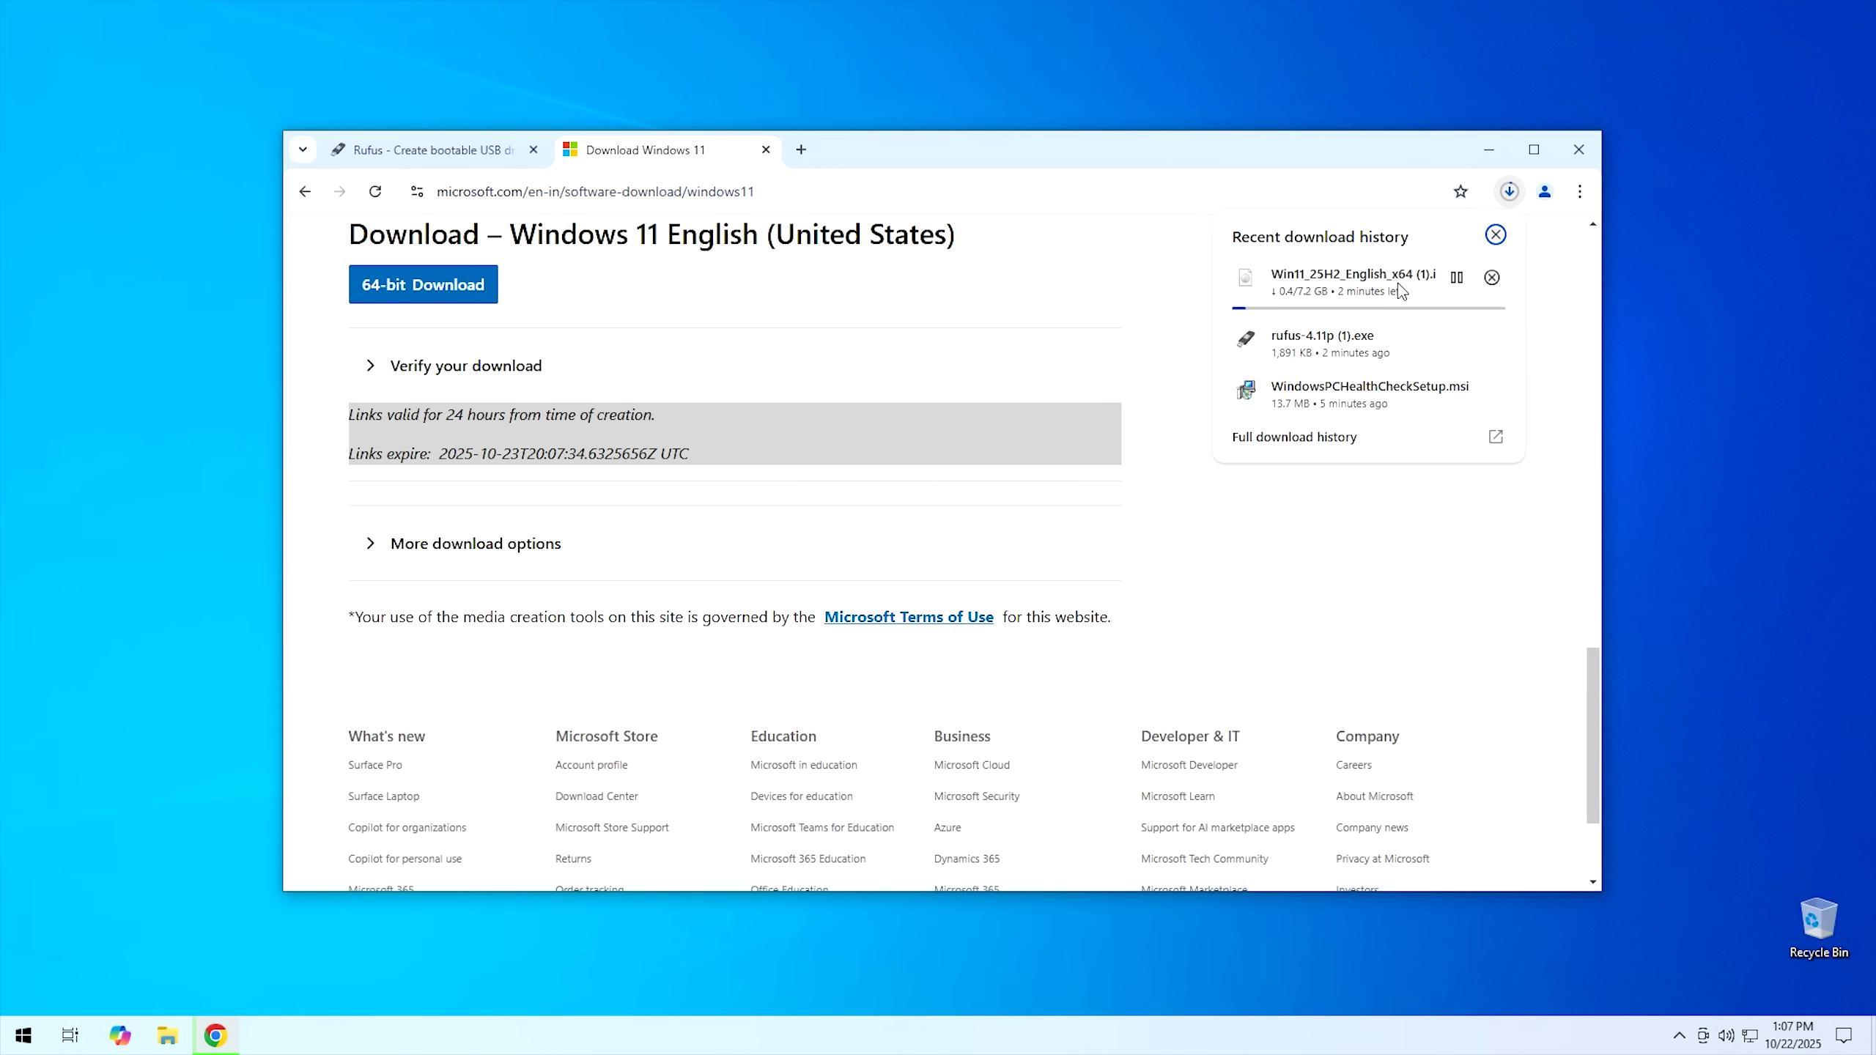
{"action": "left_click", "coordinate": [1492, 277]}
{"action": "left_click", "coordinate": [1579, 145]}
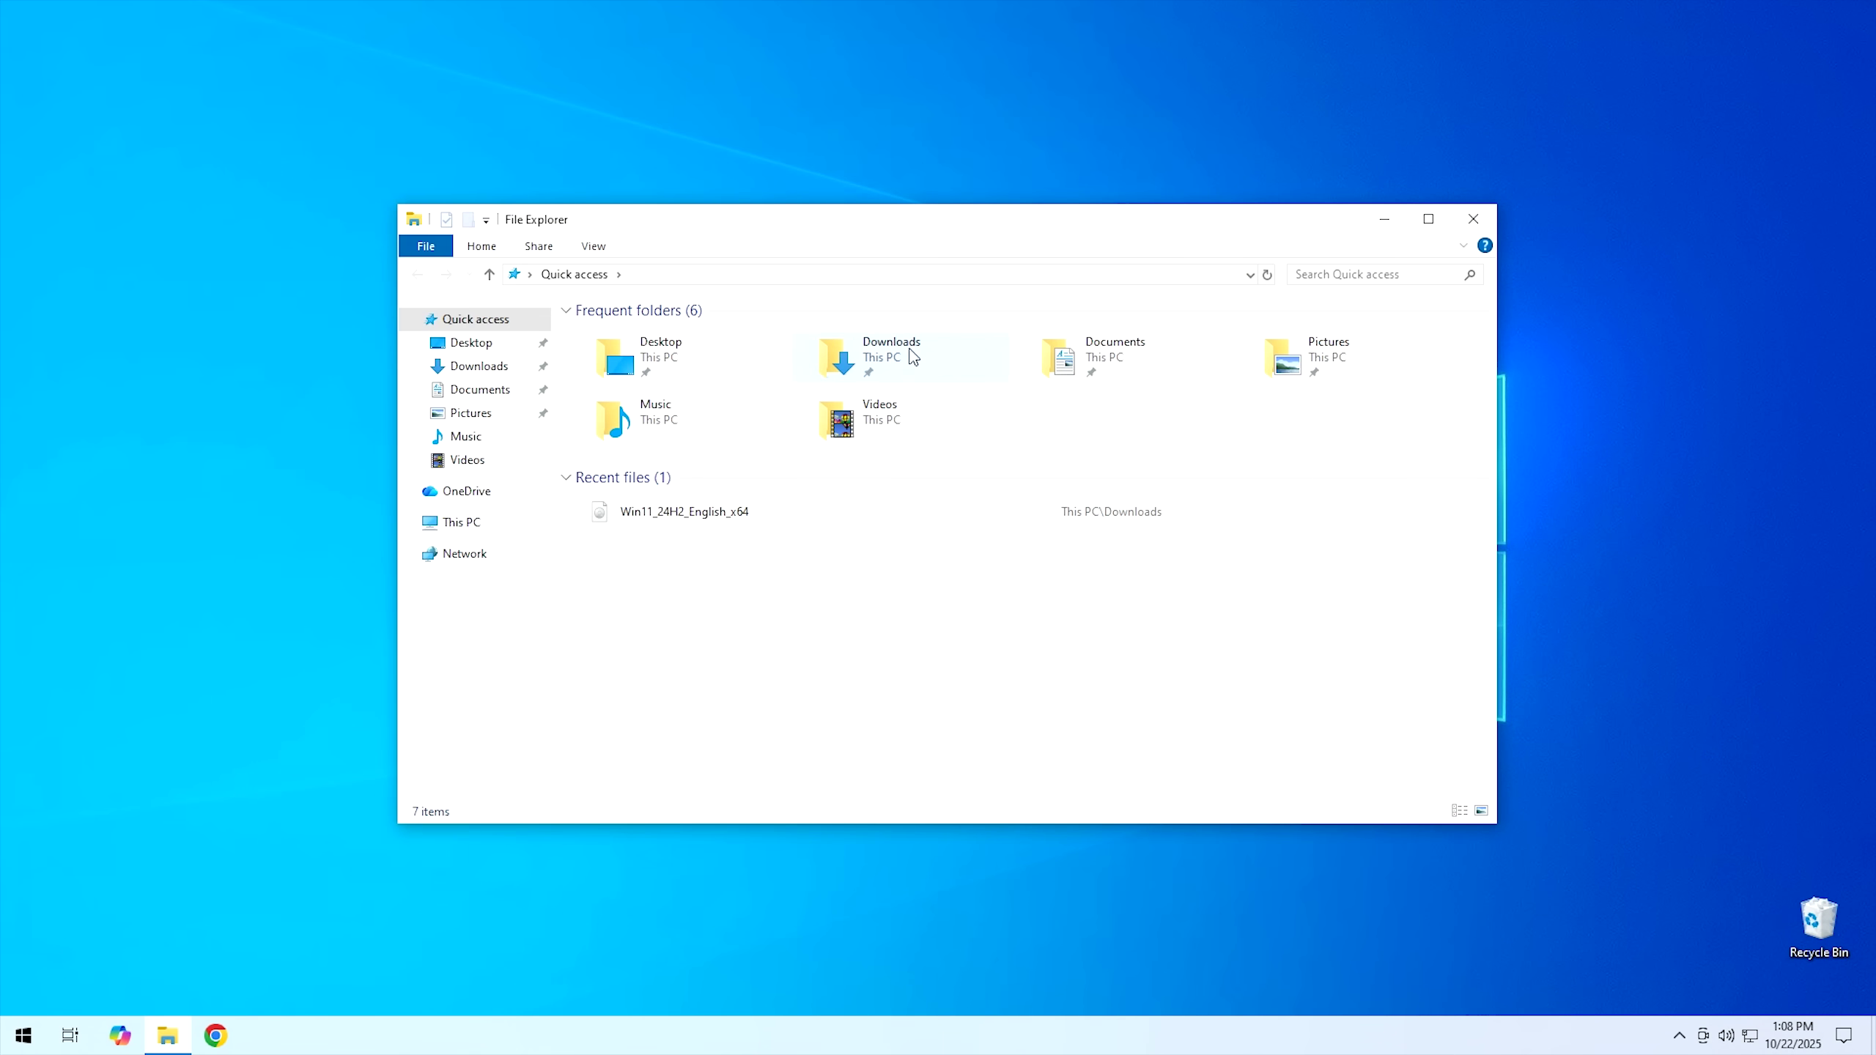
Step: In Downloads, launch rufus-4.11p (1) as administrator and allow online update checks
{"action": "double_click", "coordinate": [914, 356]}
{"action": "left_click", "coordinate": [634, 361]}
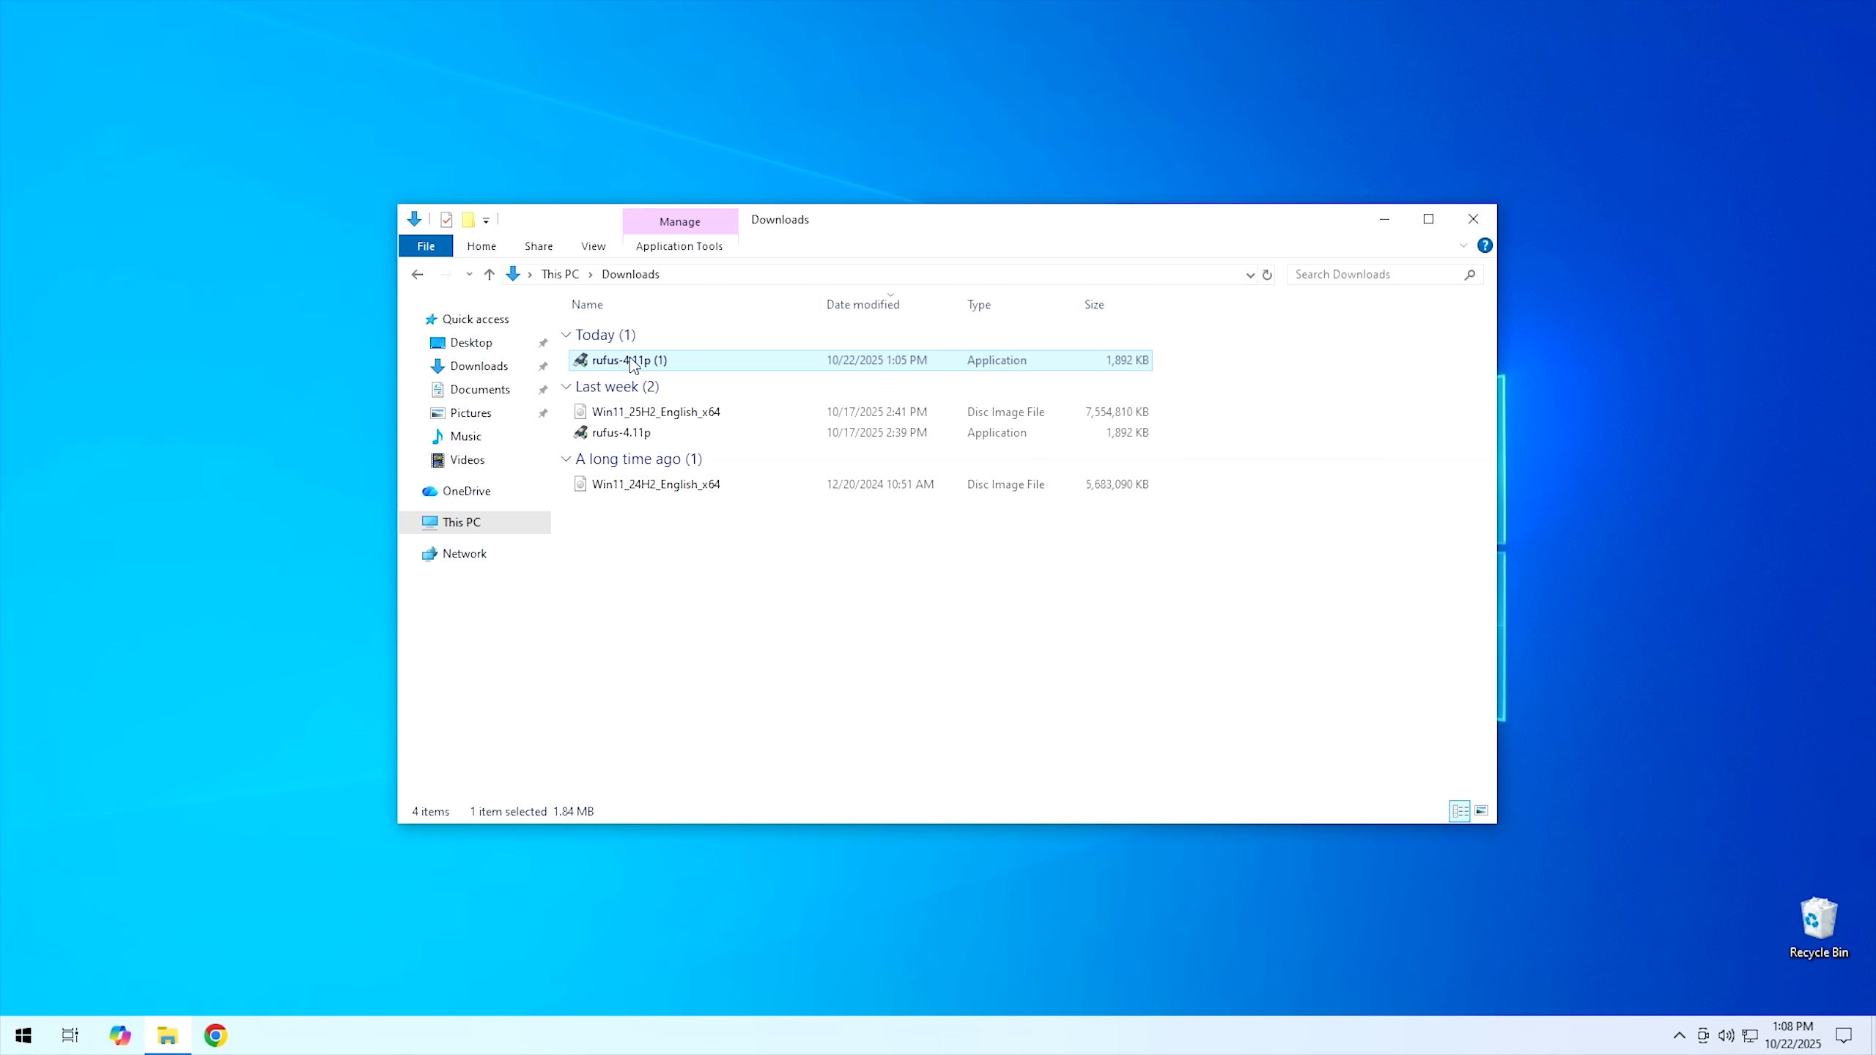
{"action": "left_click", "coordinate": [667, 414]}
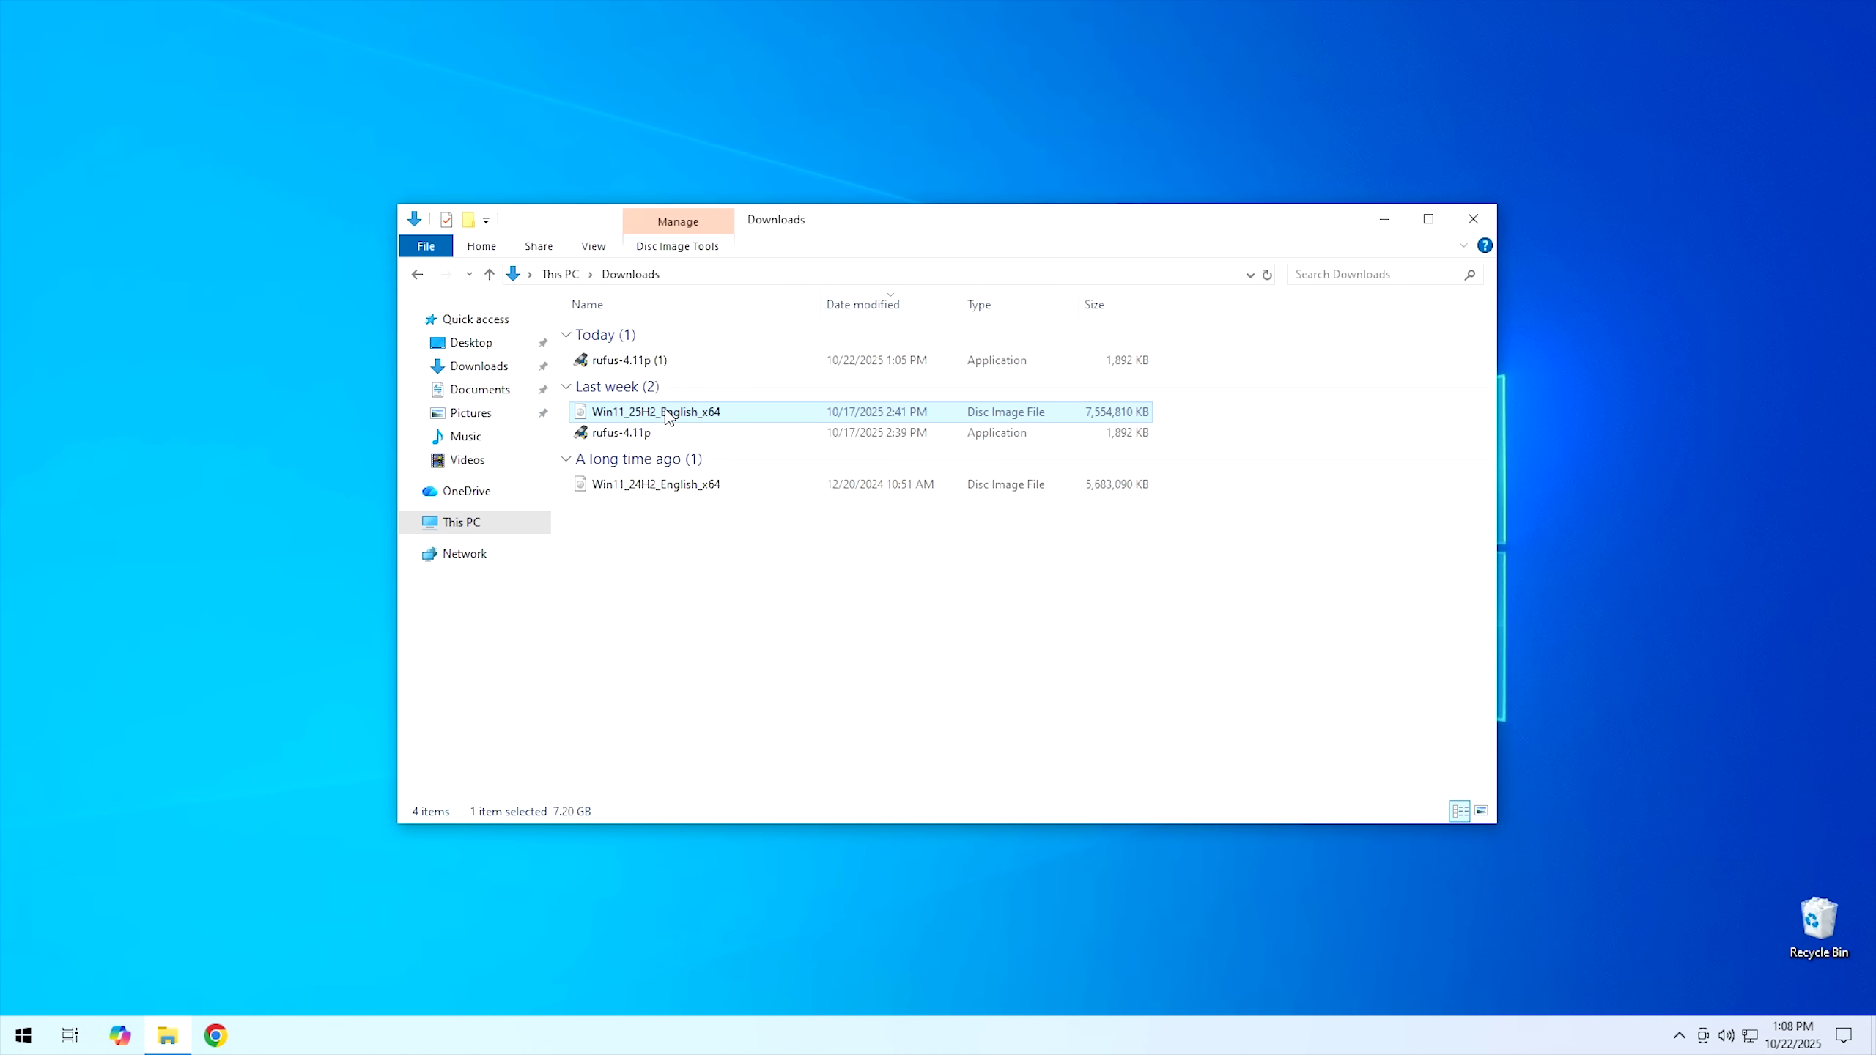
{"action": "left_click", "coordinate": [659, 491]}
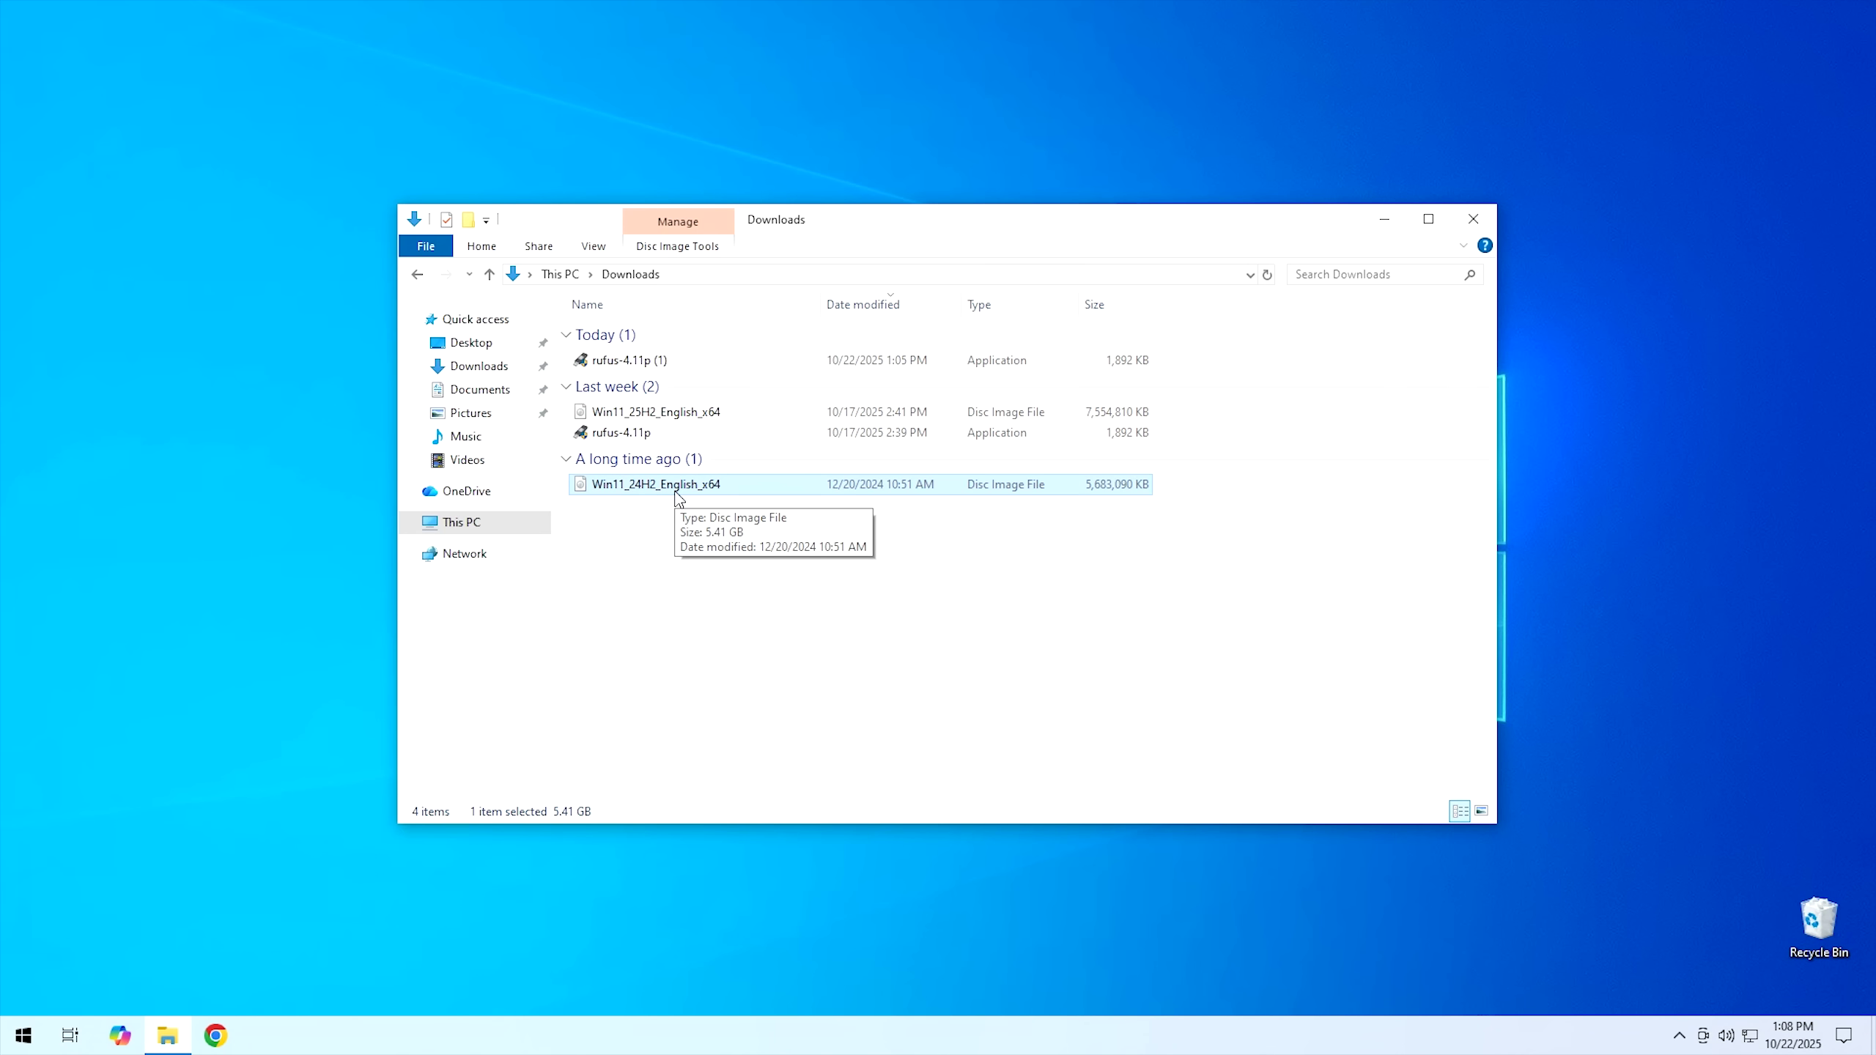
{"action": "double_click", "coordinate": [657, 365]}
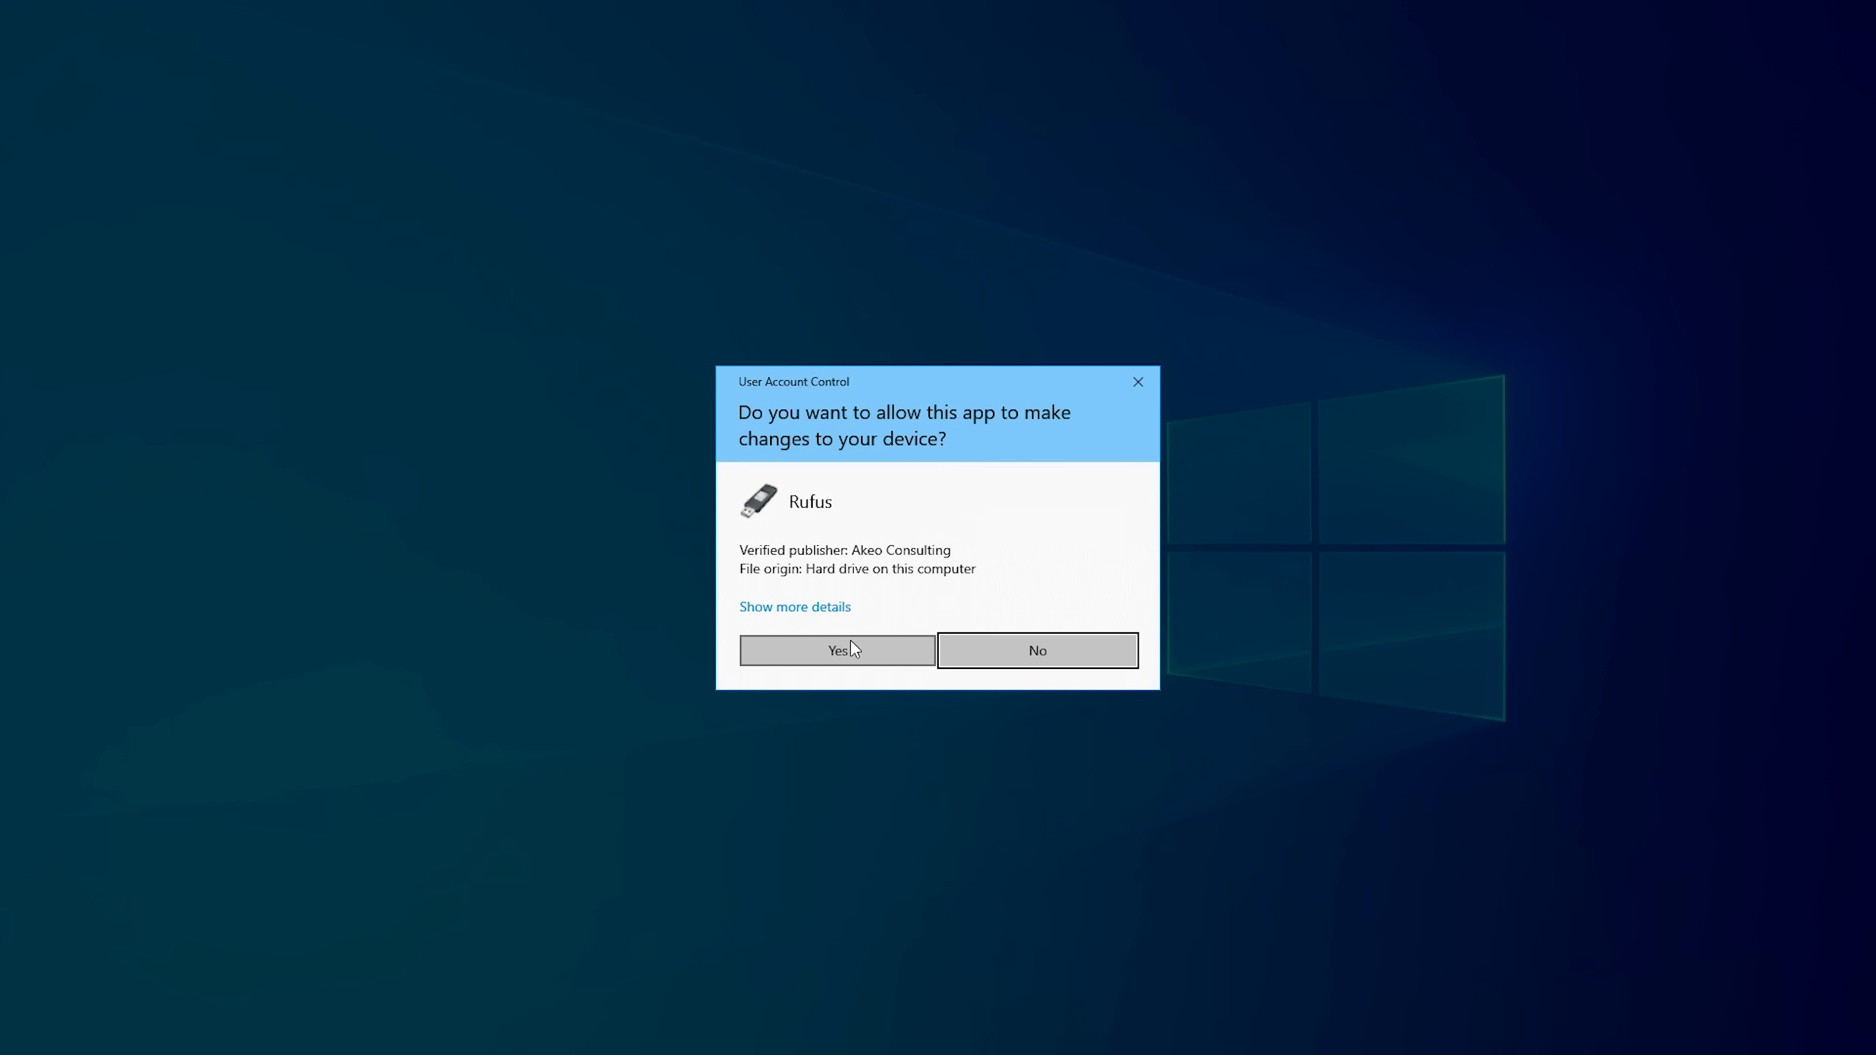
{"action": "left_click", "coordinate": [833, 649]}
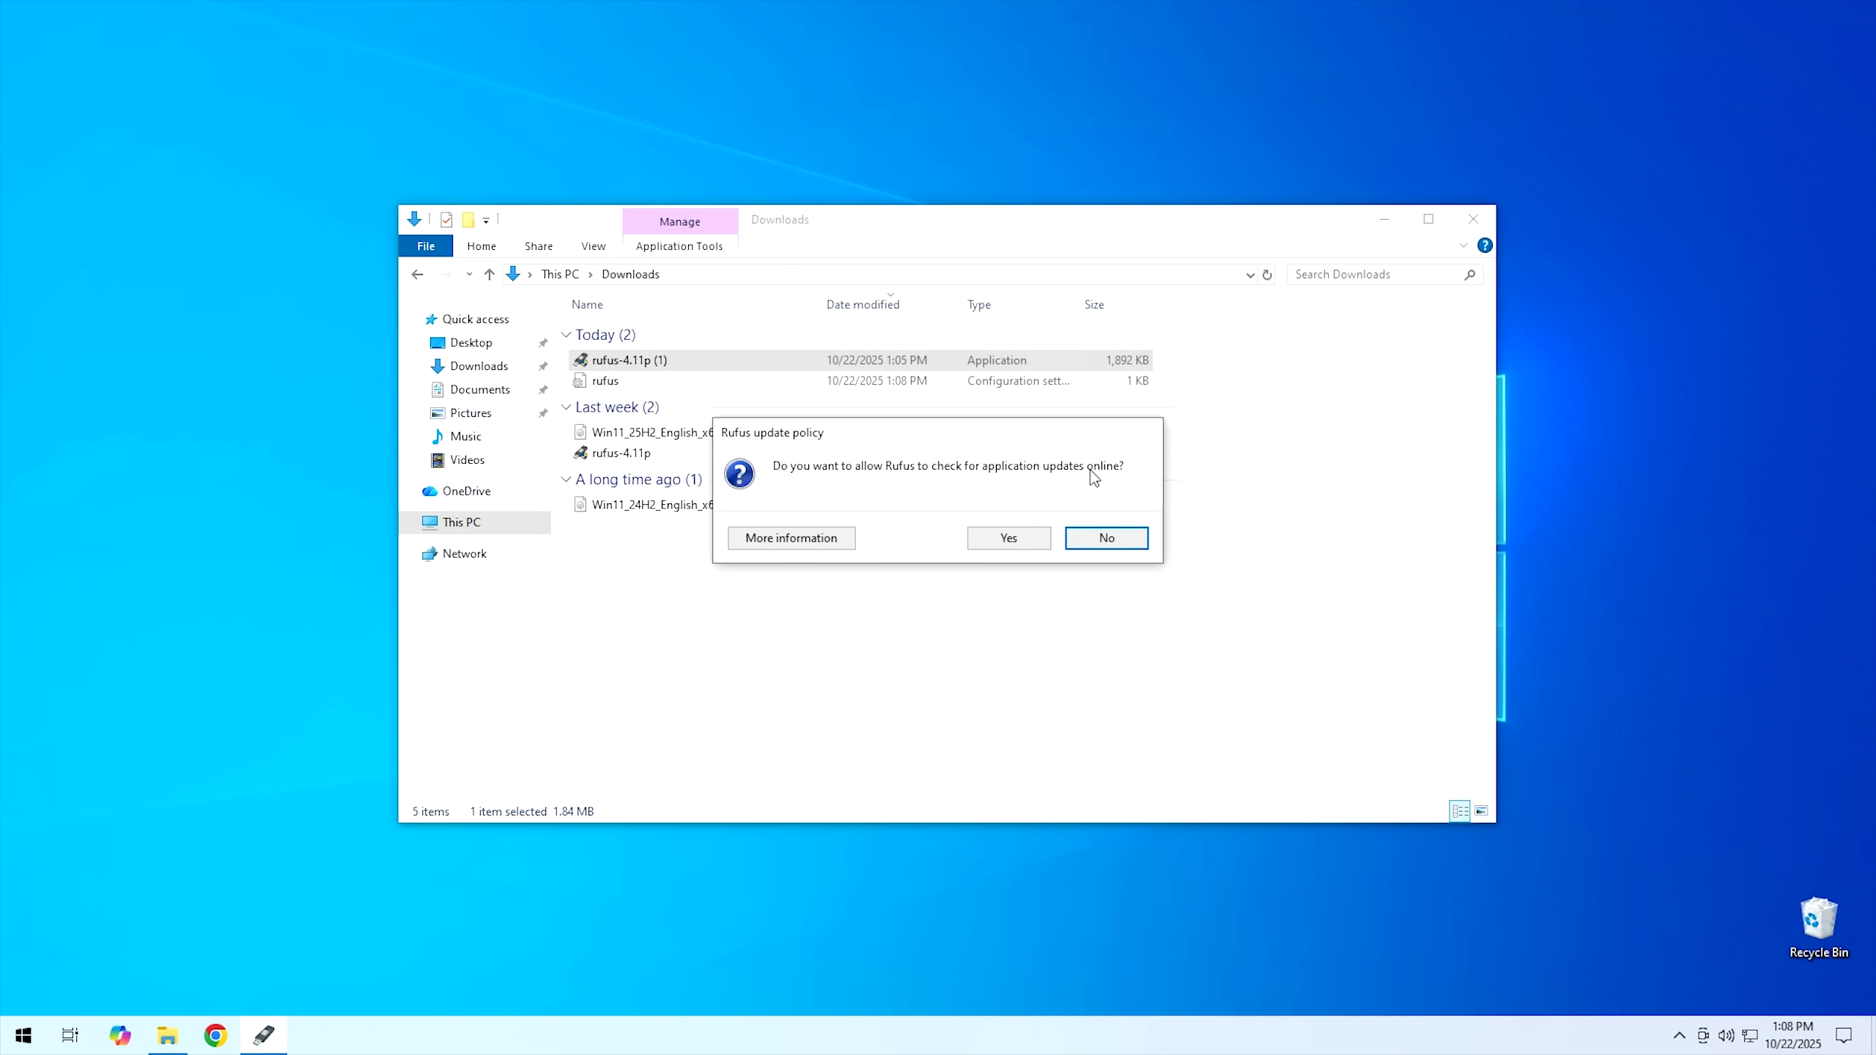
{"action": "left_click", "coordinate": [998, 543]}
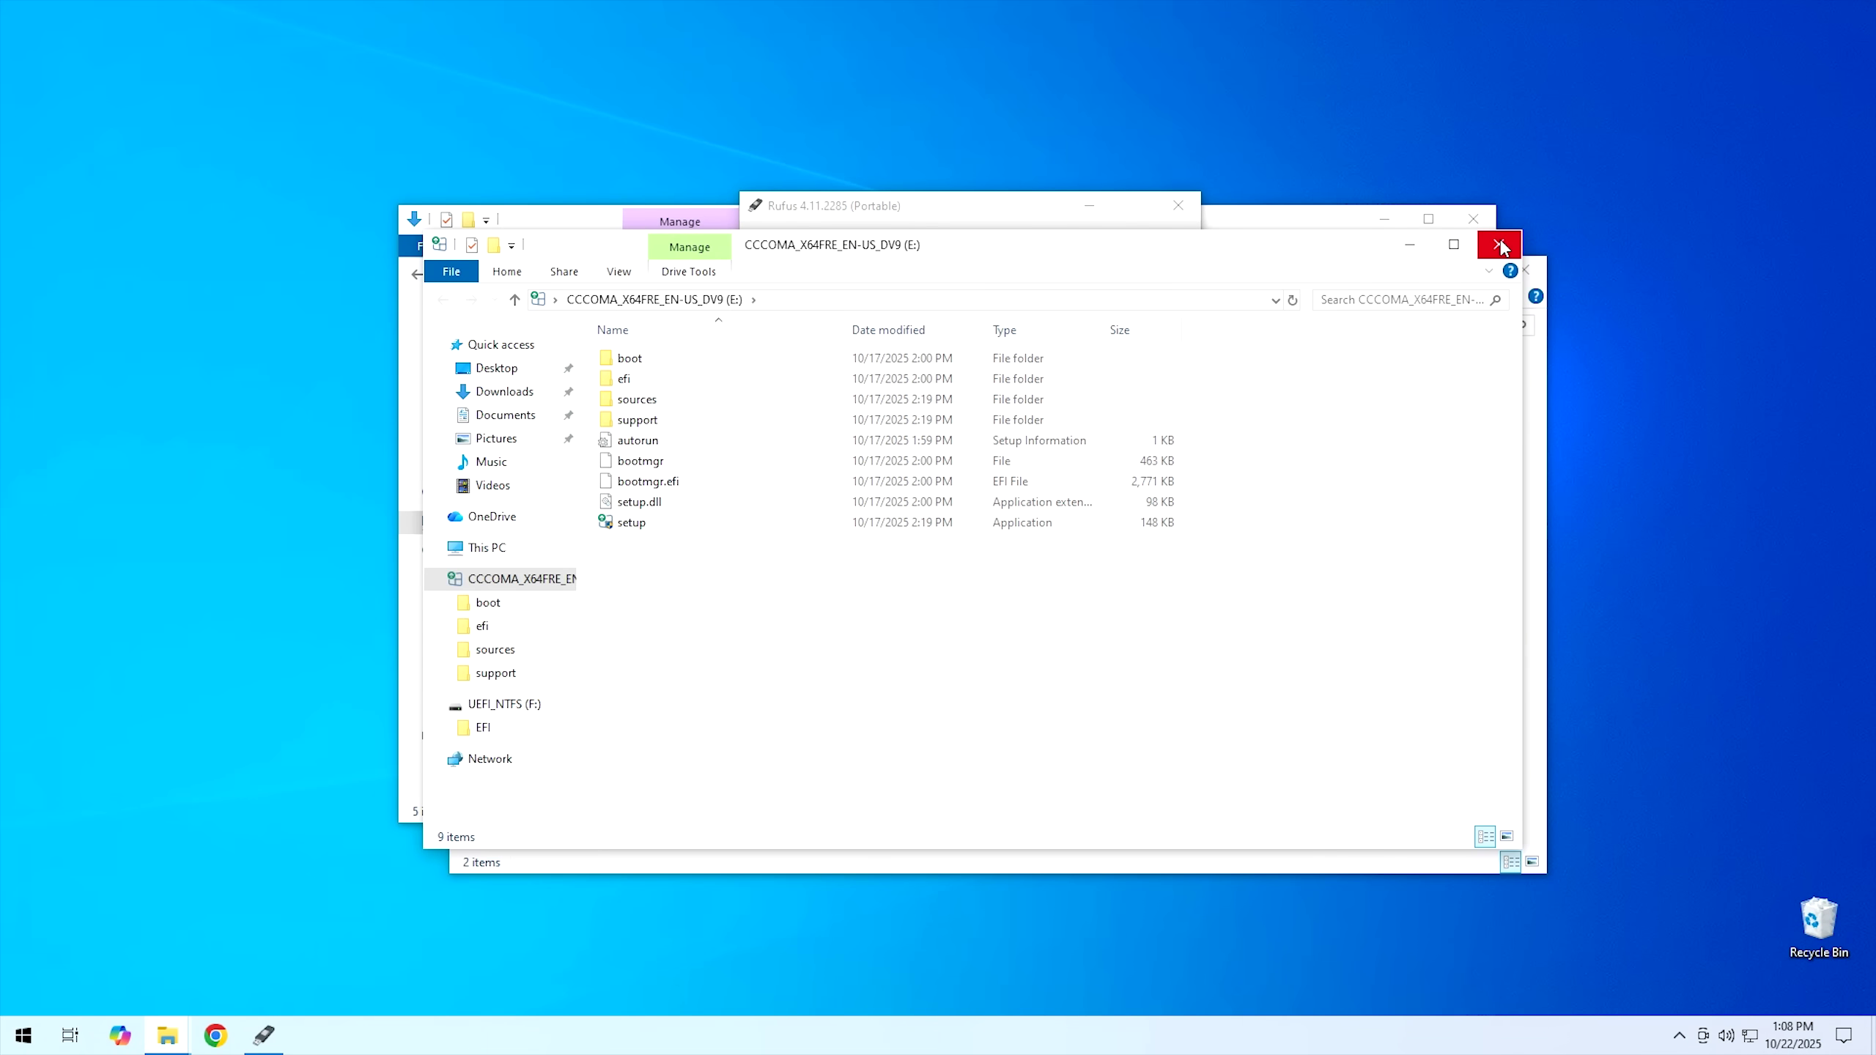
Step: Close the E: and UEFI_NTFS (F:) drive windows and accept Rufus's Secure Boot DBX update
{"action": "left_click", "coordinate": [1502, 246]}
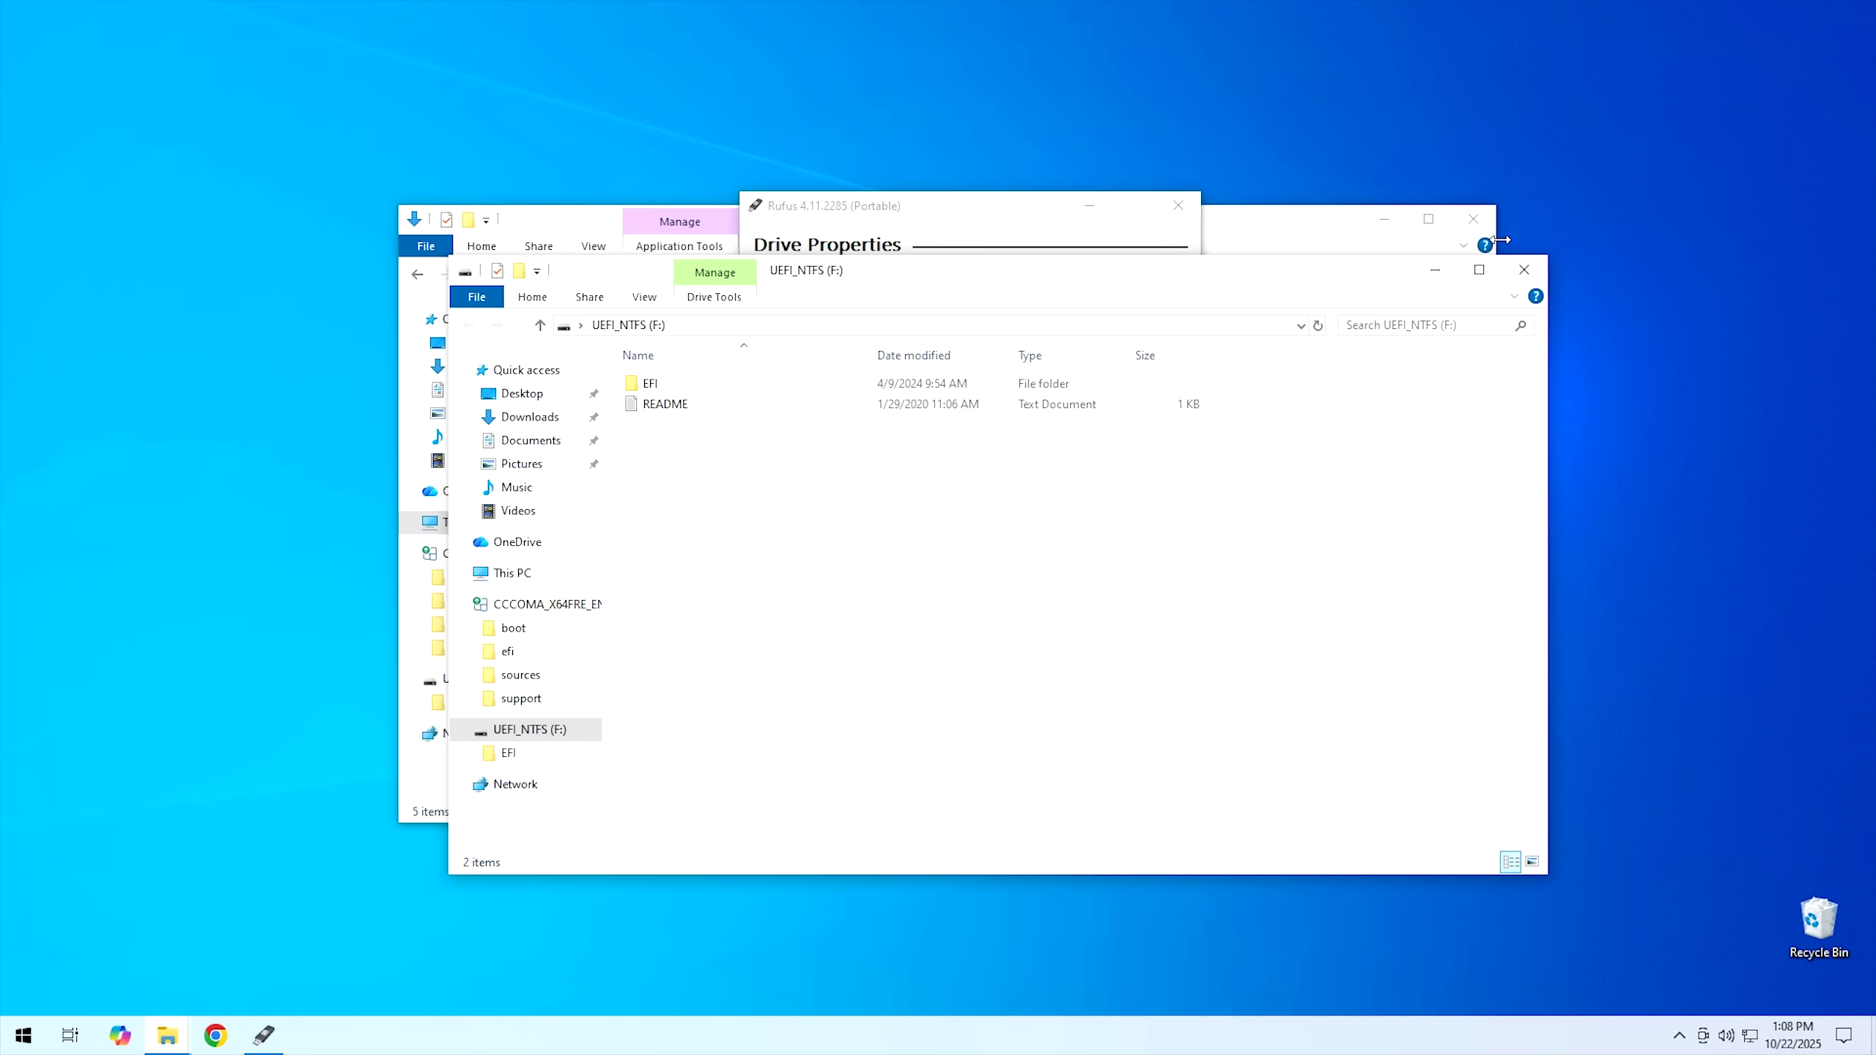
{"action": "left_click", "coordinate": [1526, 267]}
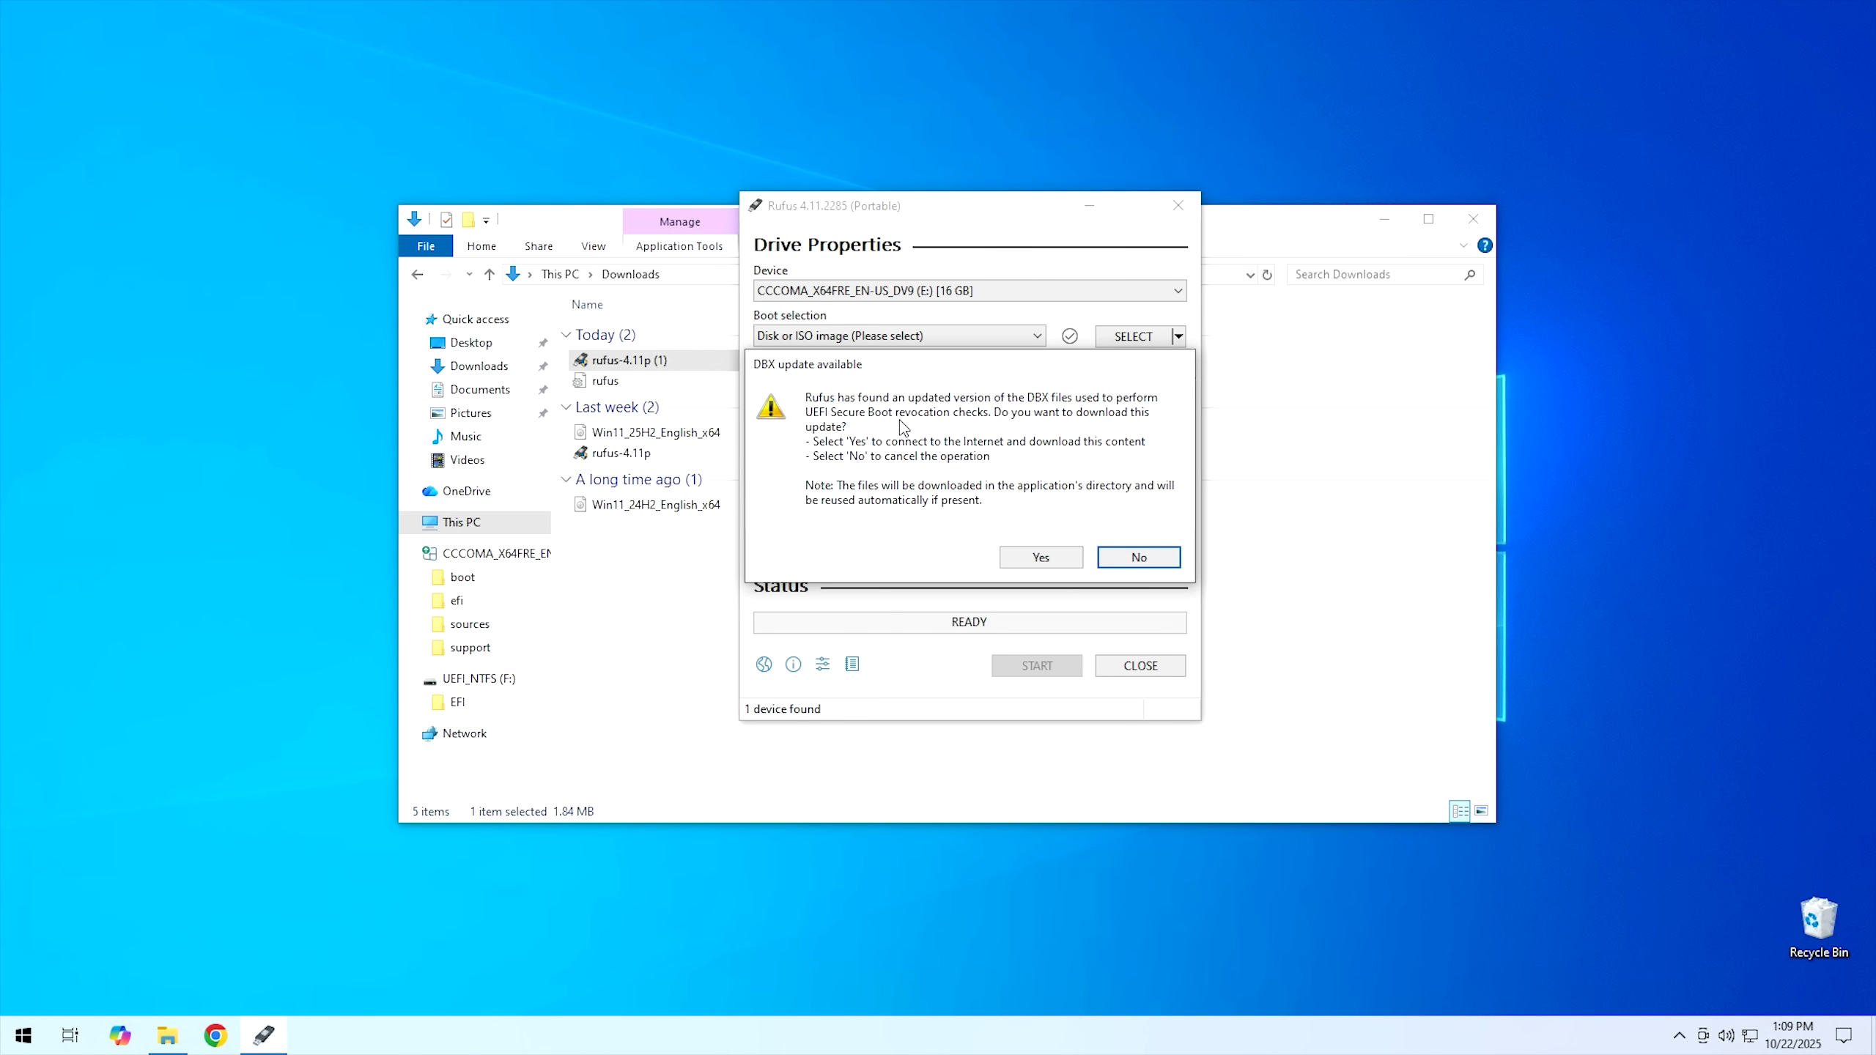
{"action": "left_click", "coordinate": [1041, 558]}
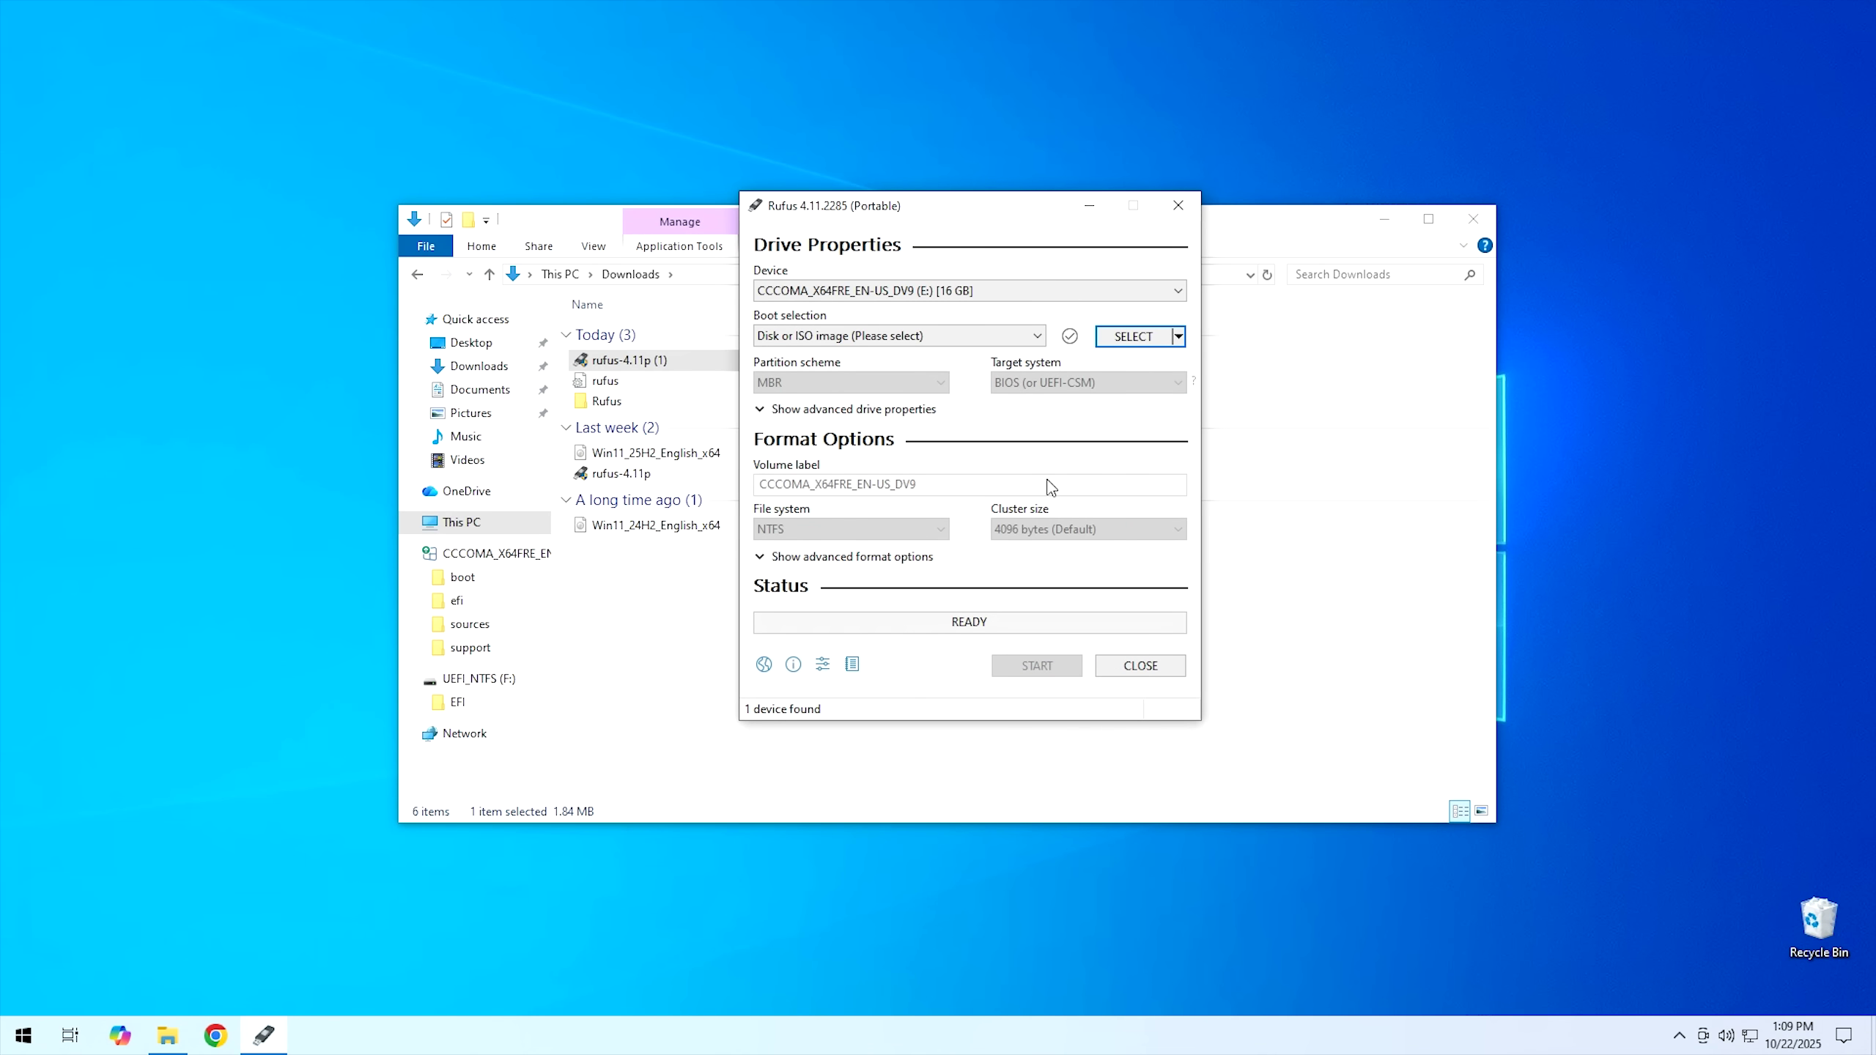
Step: Load Win11_25H2_English_x64.iso into Rufus and enable MBR with a BIOS or UEFI target via Alt+E
{"action": "left_click", "coordinate": [1129, 339]}
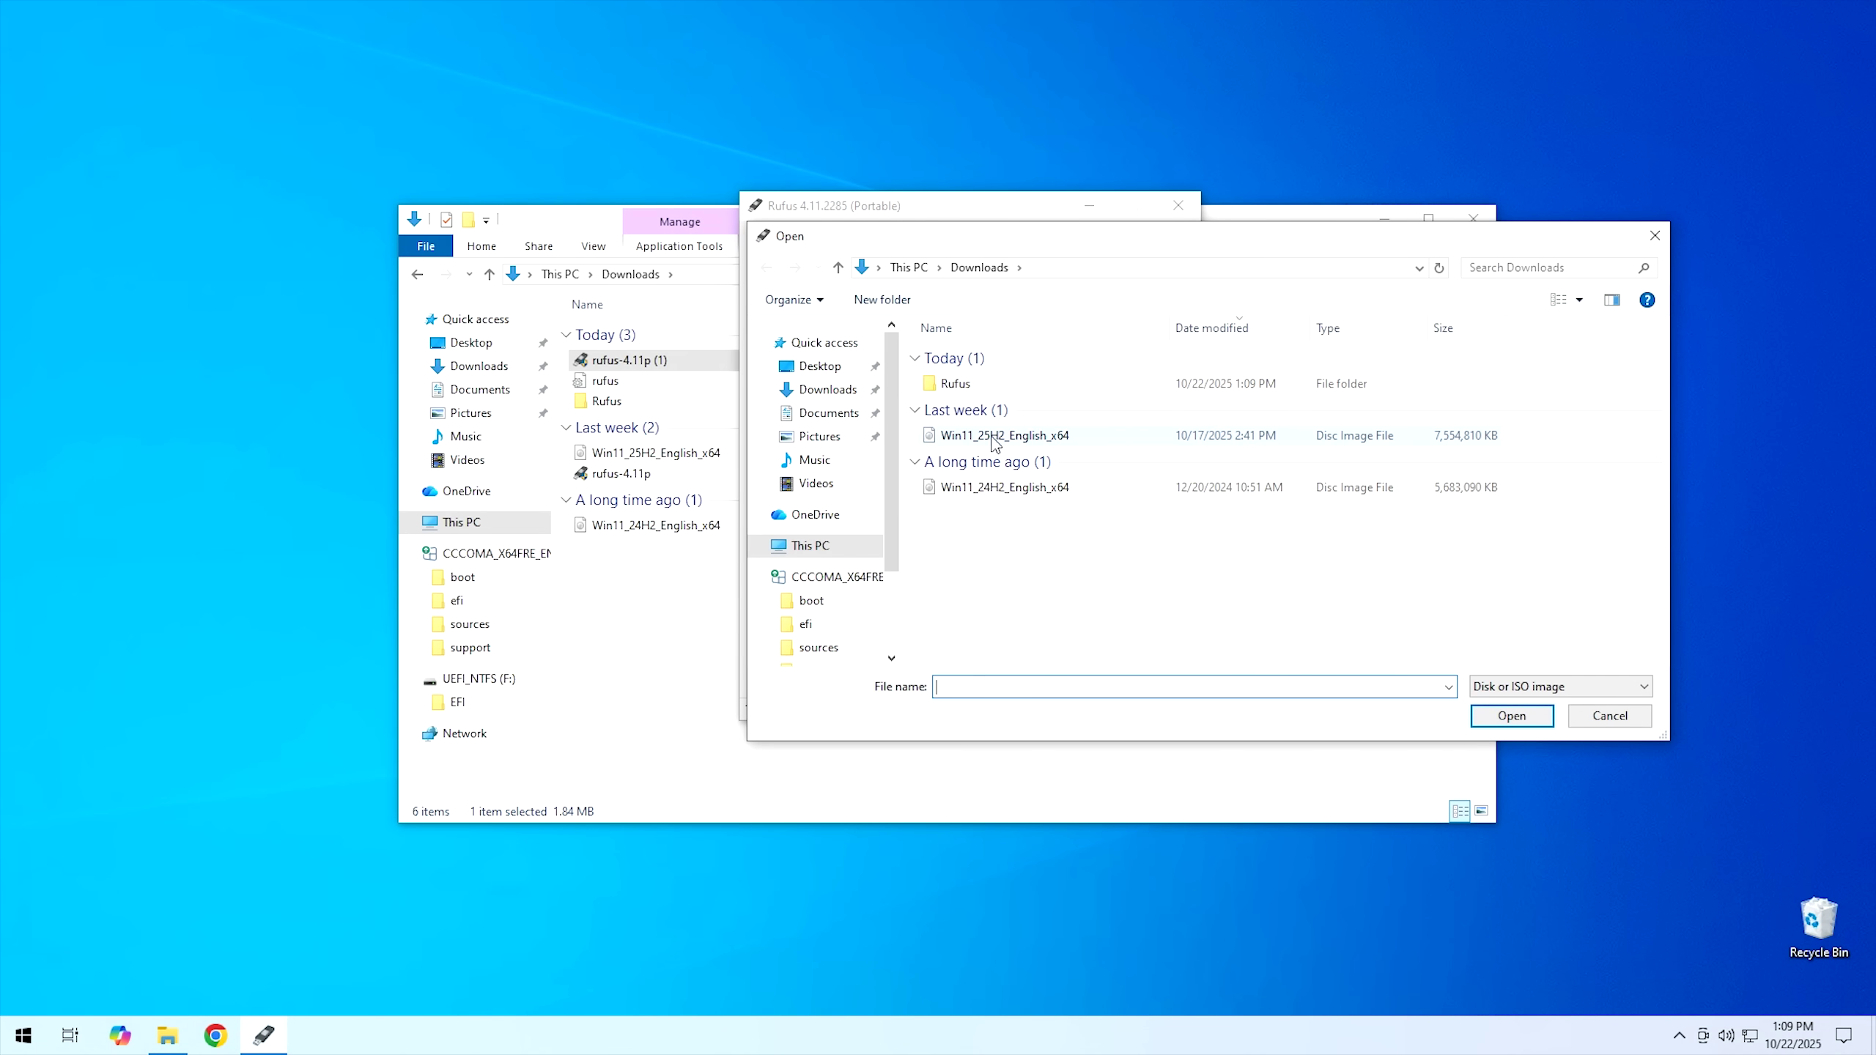
{"action": "left_click", "coordinate": [999, 437]}
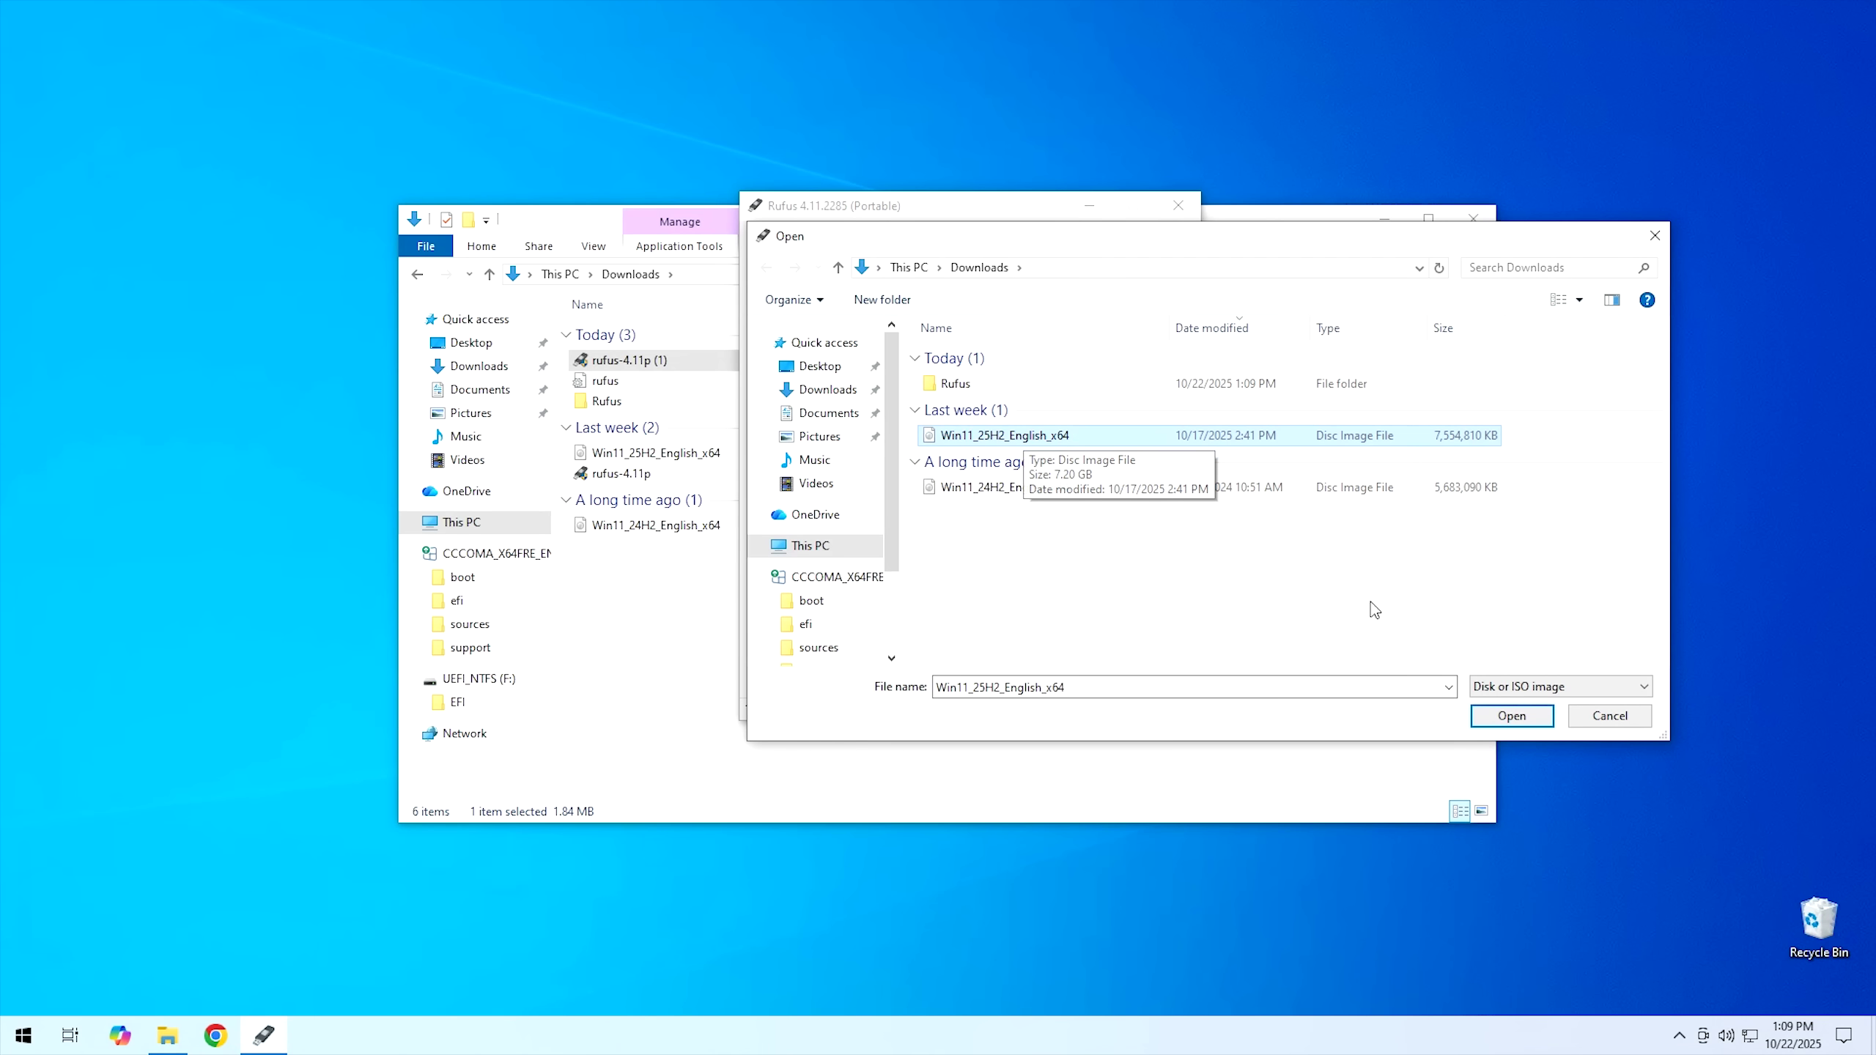
{"action": "left_click", "coordinate": [1514, 718]}
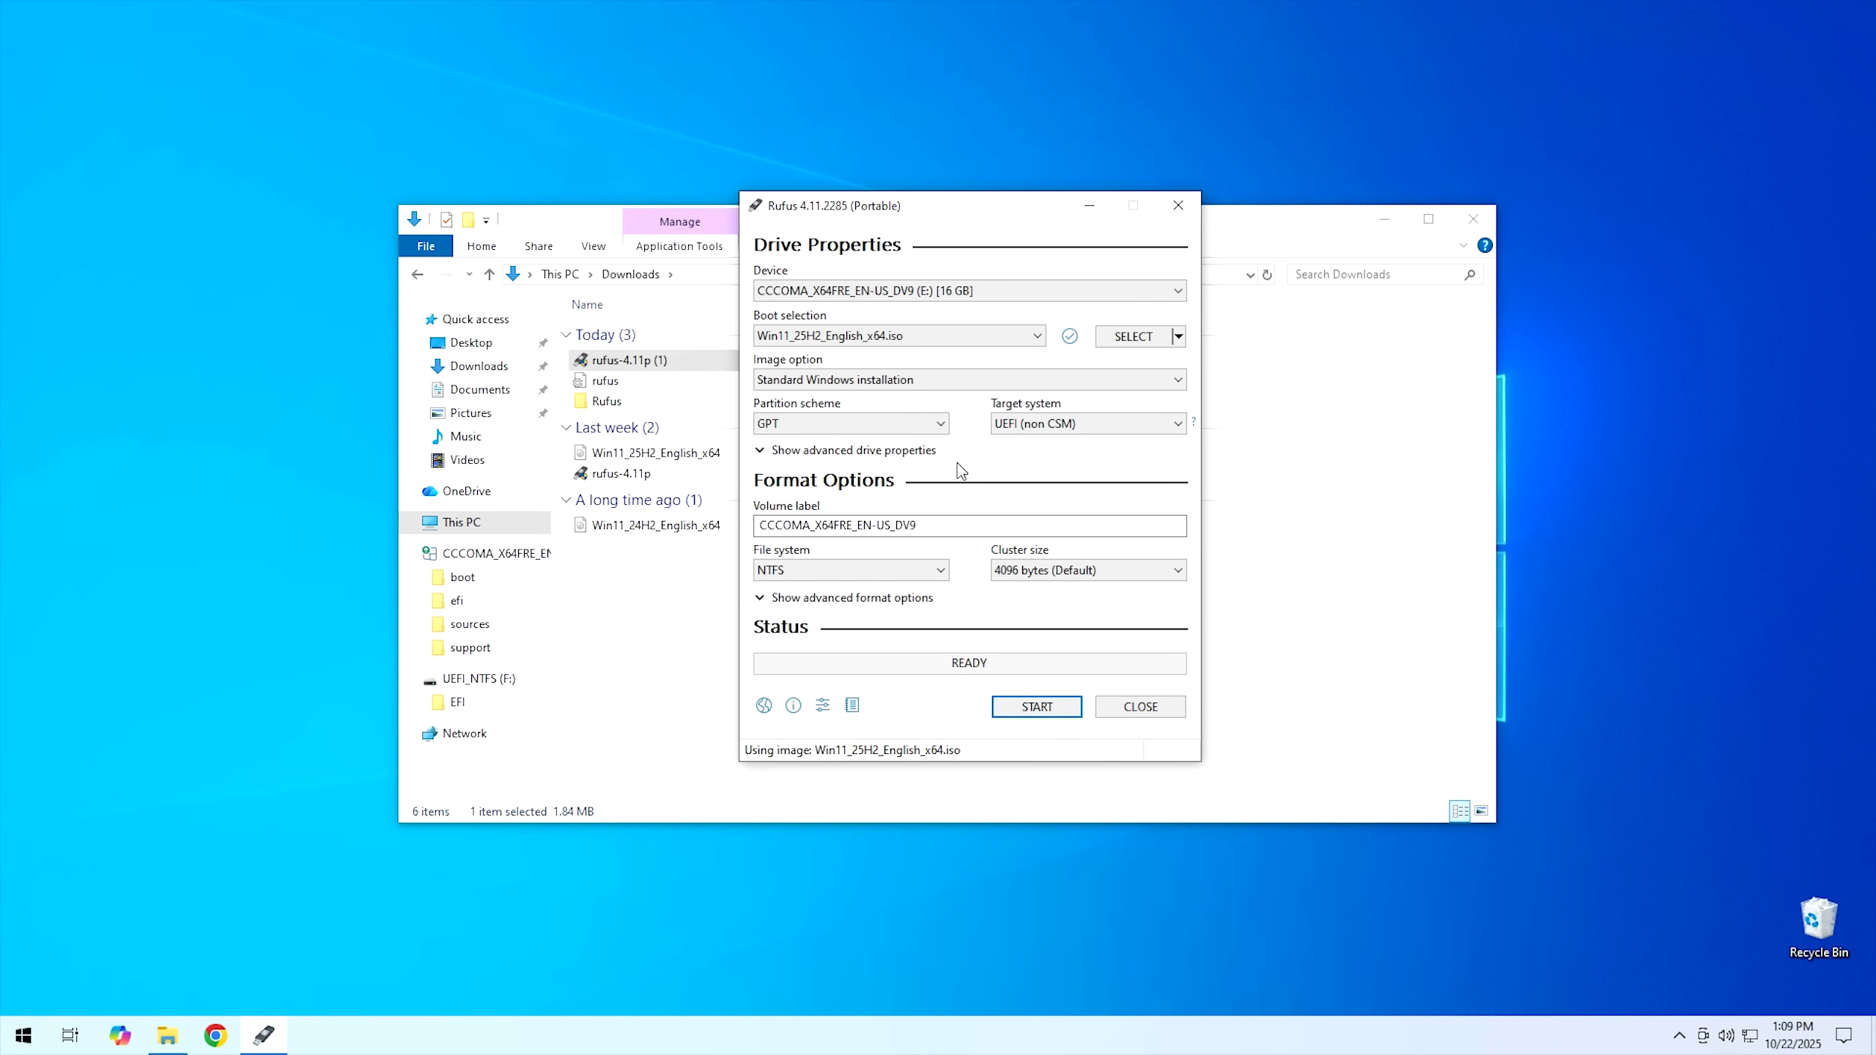
{"action": "key", "text": "alt"}
{"action": "key", "text": "alt+e"}
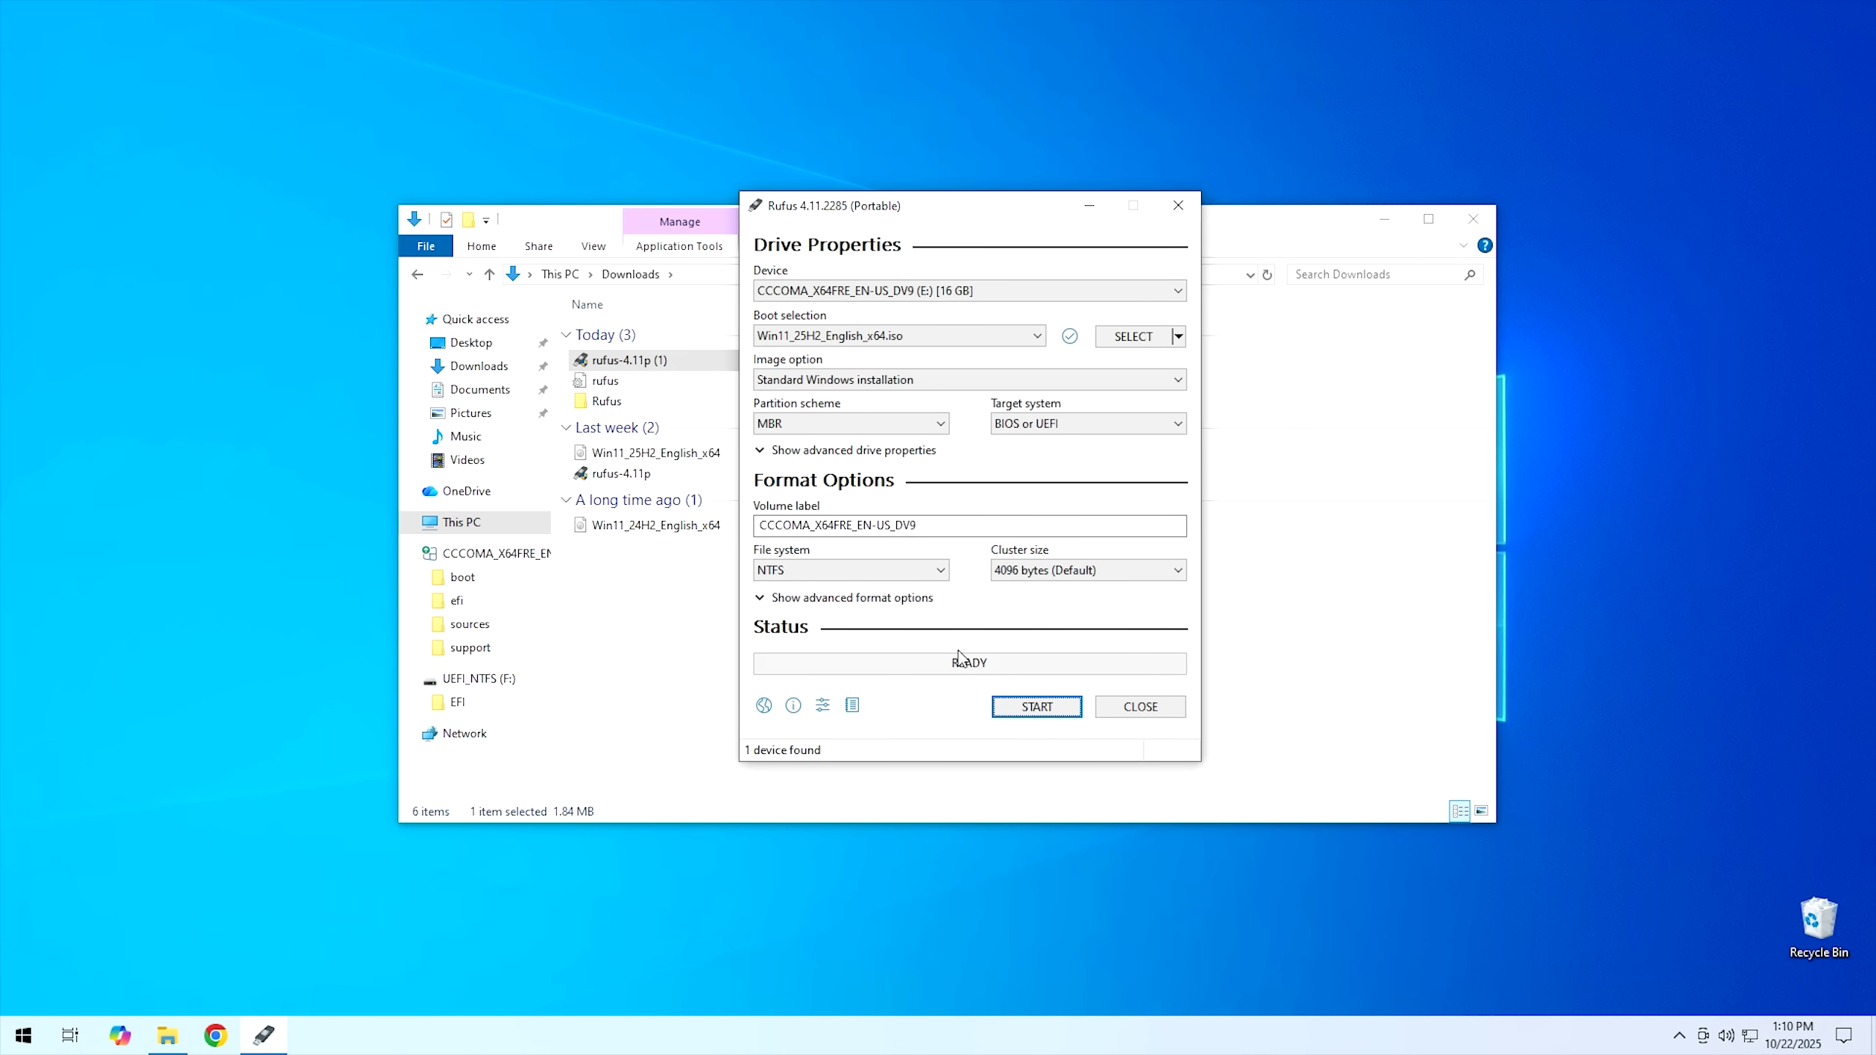
Step: Write the Windows 11 image to the 16 GB USB, skipping privacy questions and confirming the erase
{"action": "left_click", "coordinate": [1037, 707]}
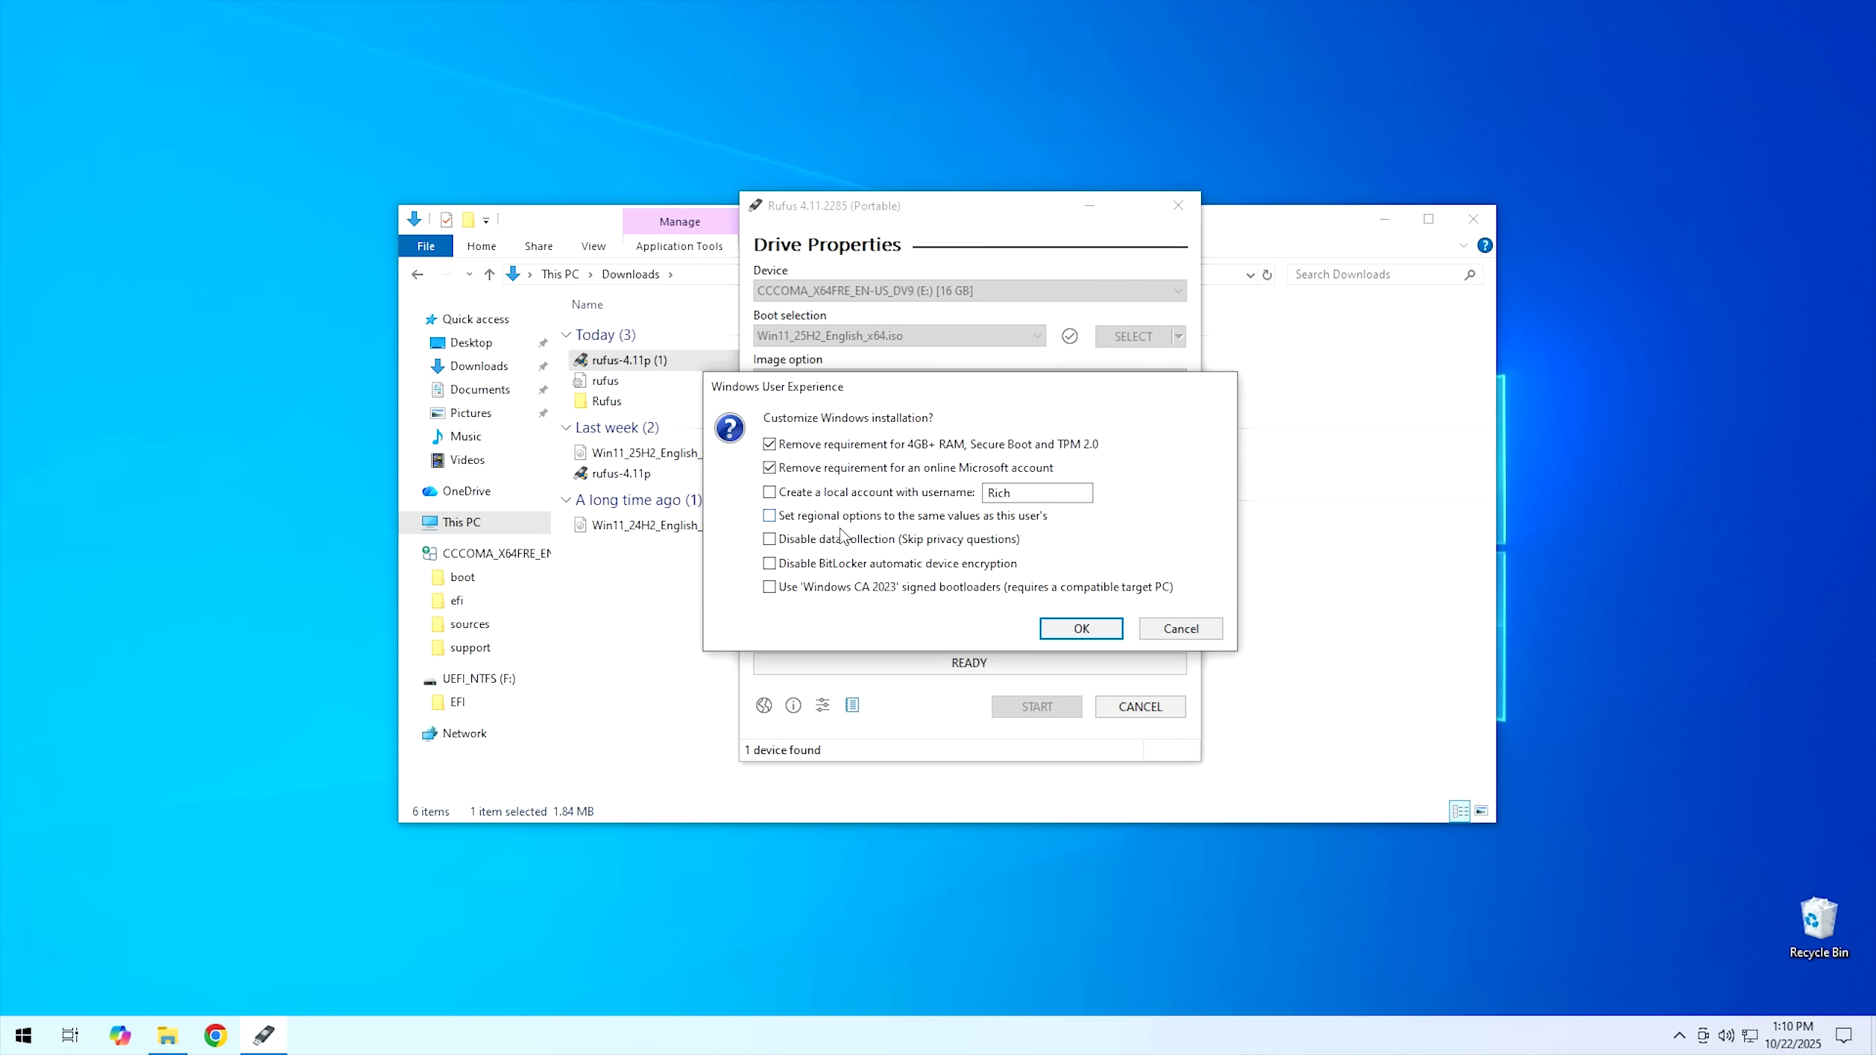
{"action": "left_click", "coordinate": [812, 543]}
{"action": "left_click", "coordinate": [1105, 626]}
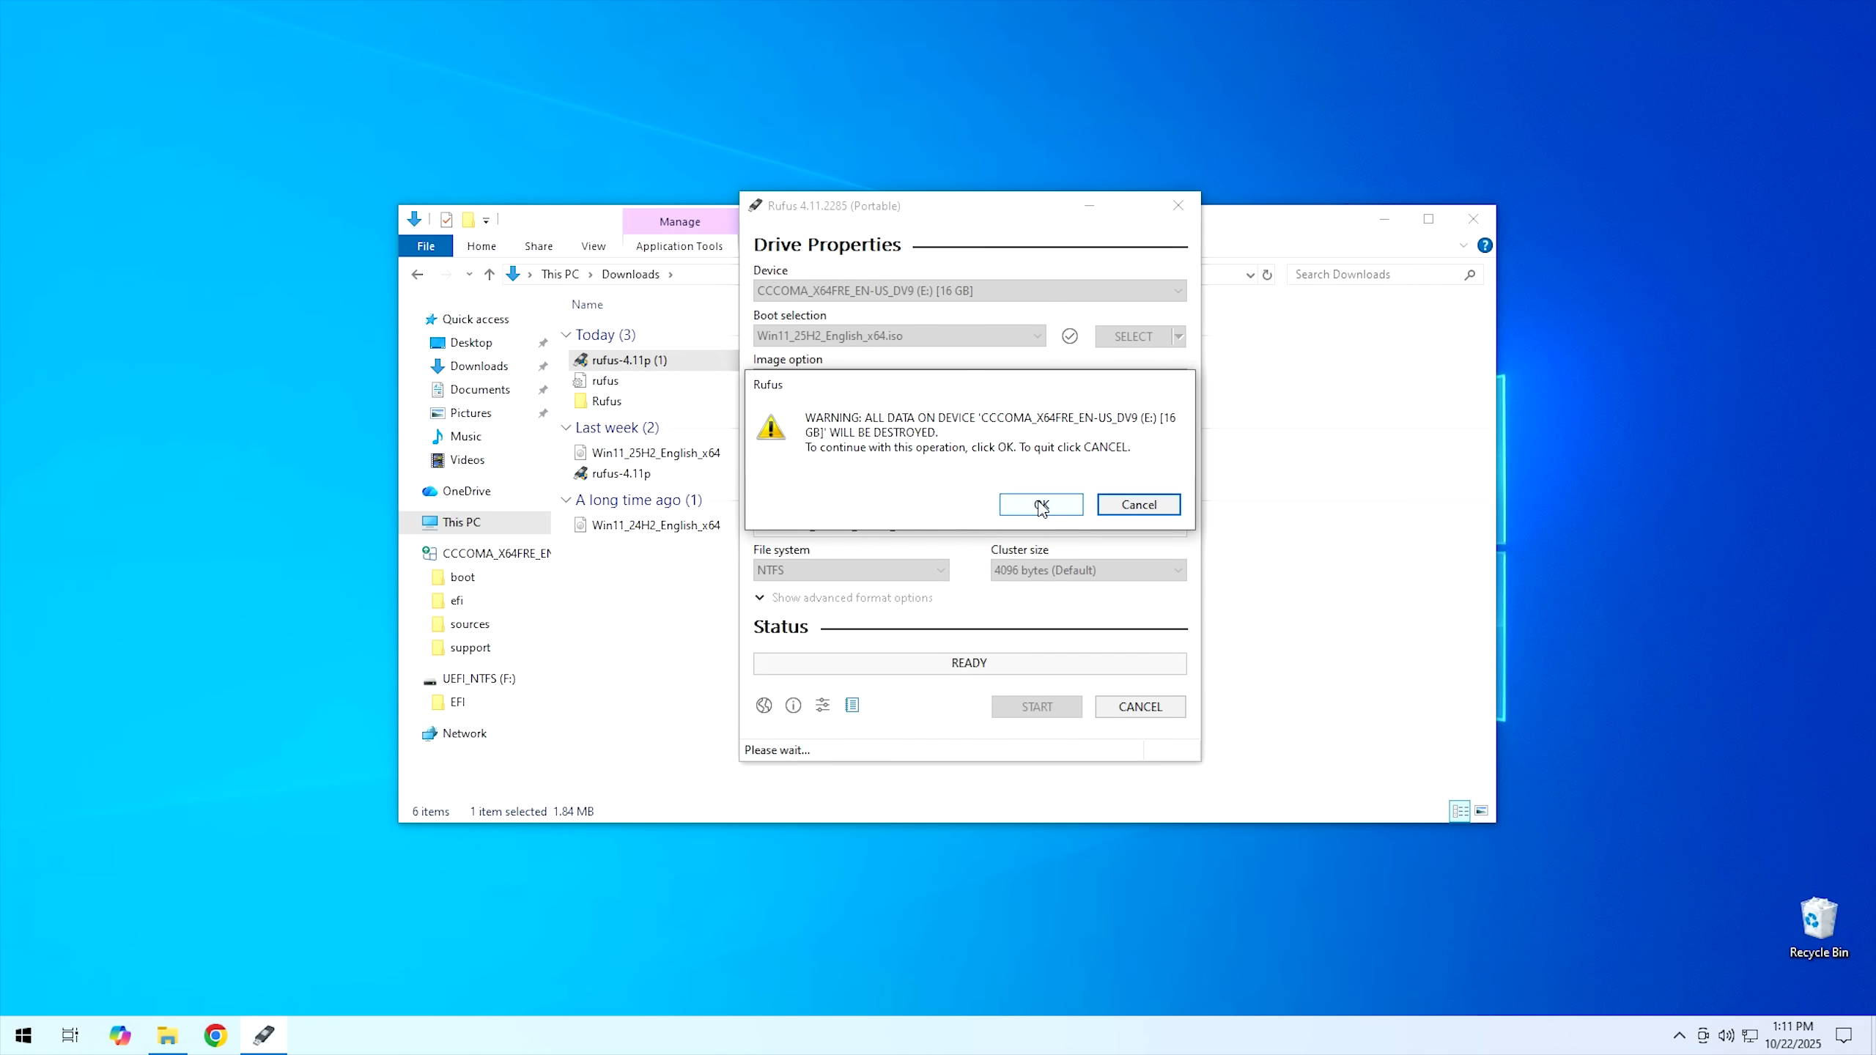
{"action": "left_click", "coordinate": [1042, 506]}
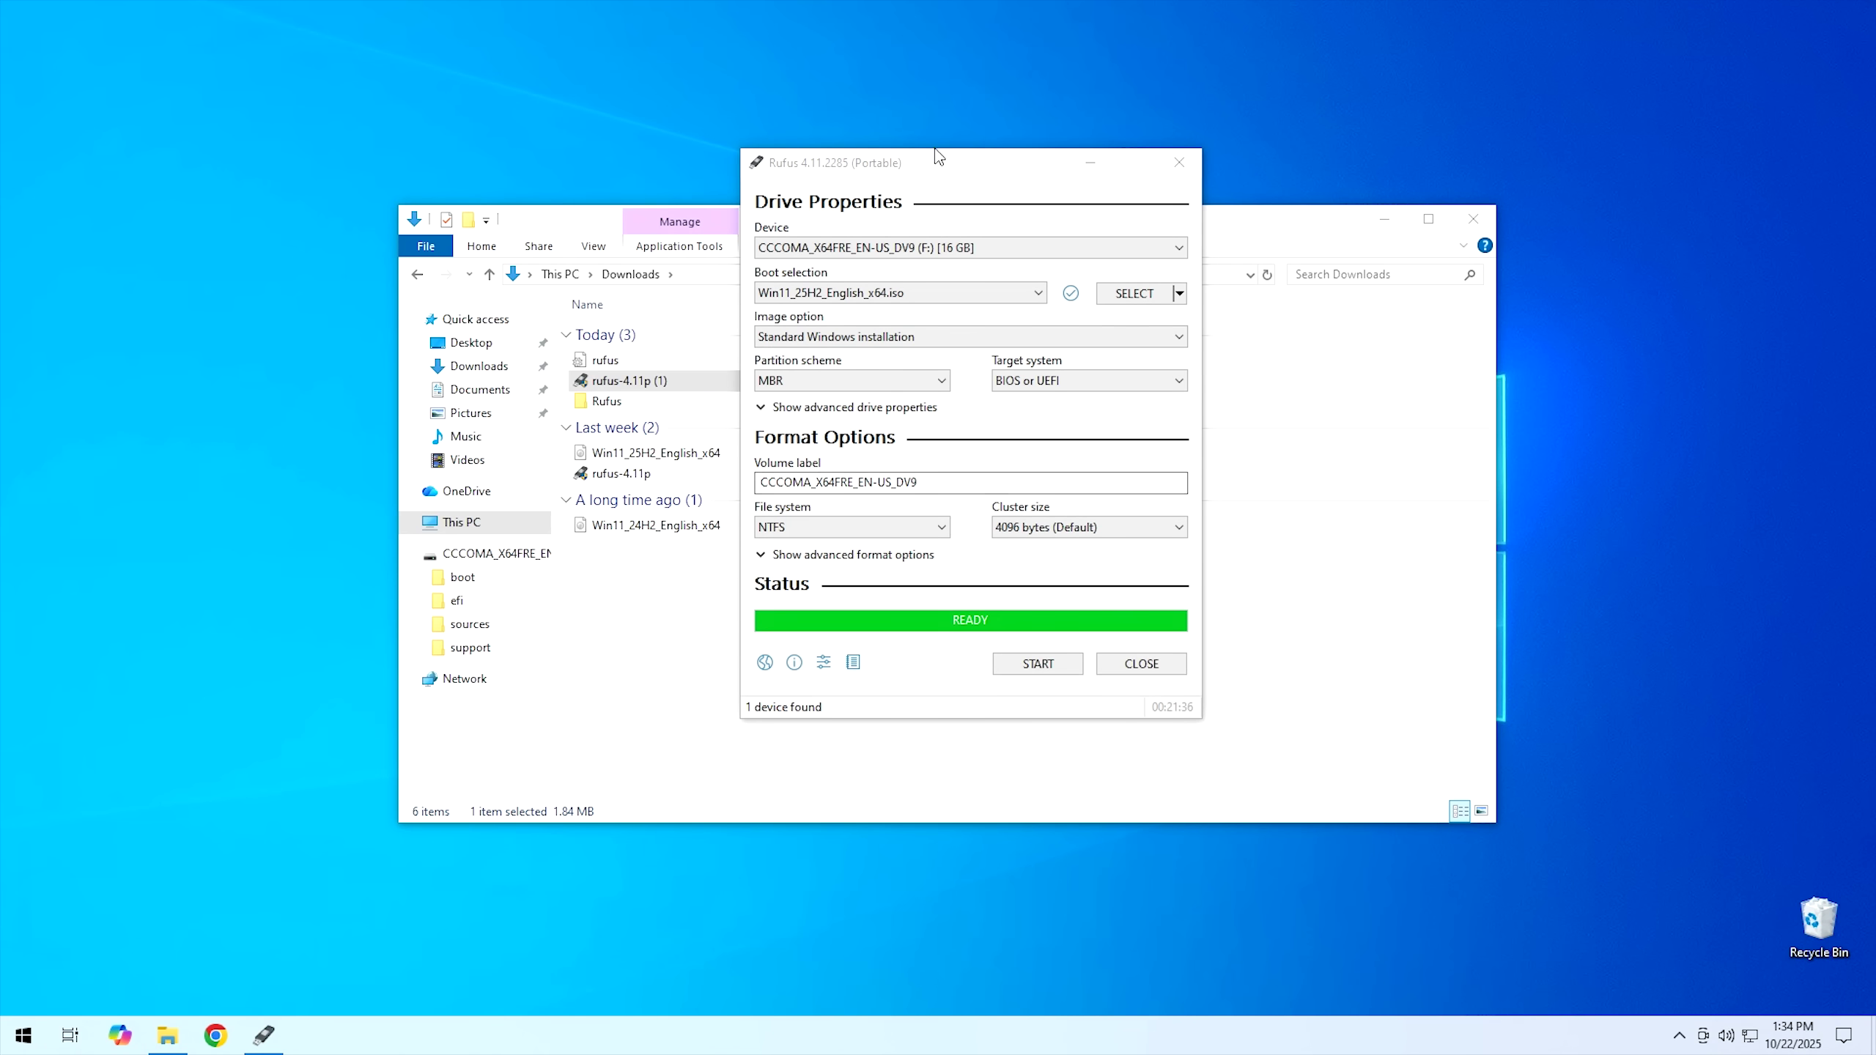
Step: Slide Rufus aside to reveal the Downloads files' dates, types and sizes, then recenter it
{"action": "left_click_drag", "start_coordinate": [937, 162], "coordinate": [1313, 159]}
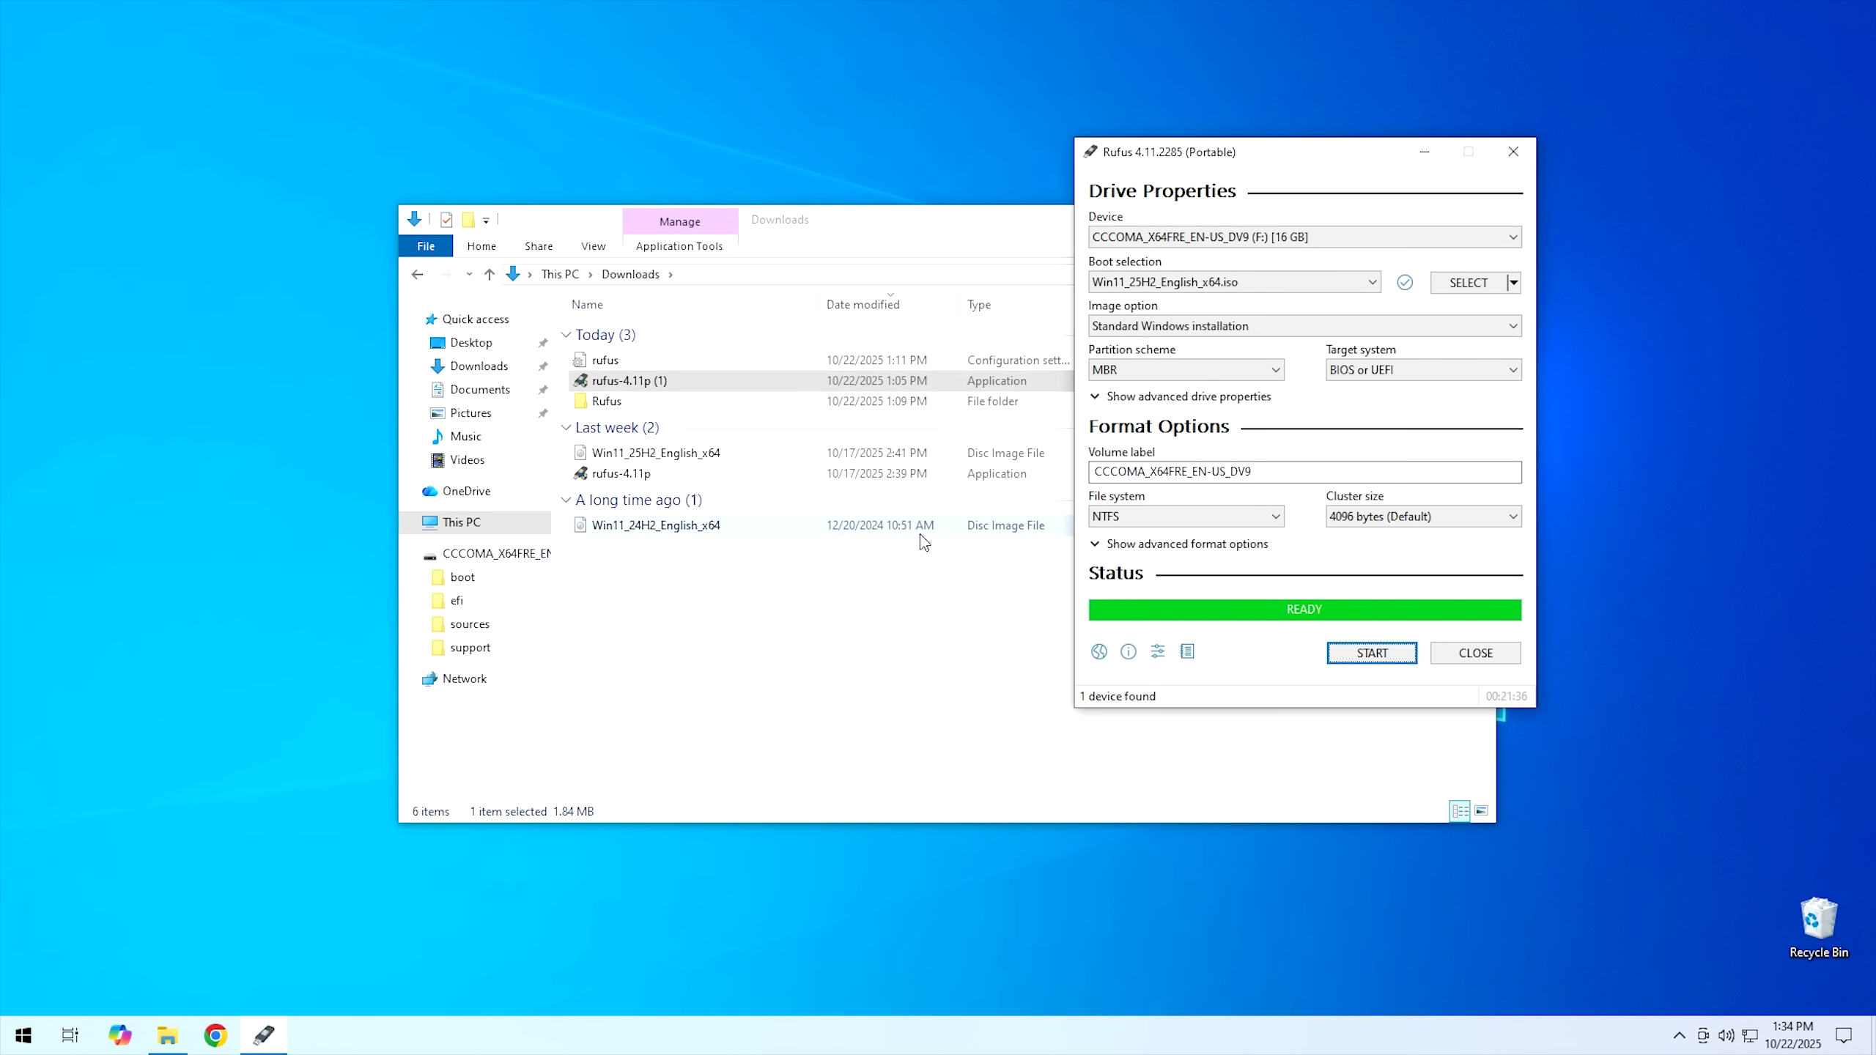
{"action": "left_click_drag", "start_coordinate": [1209, 154], "coordinate": [1369, 154]}
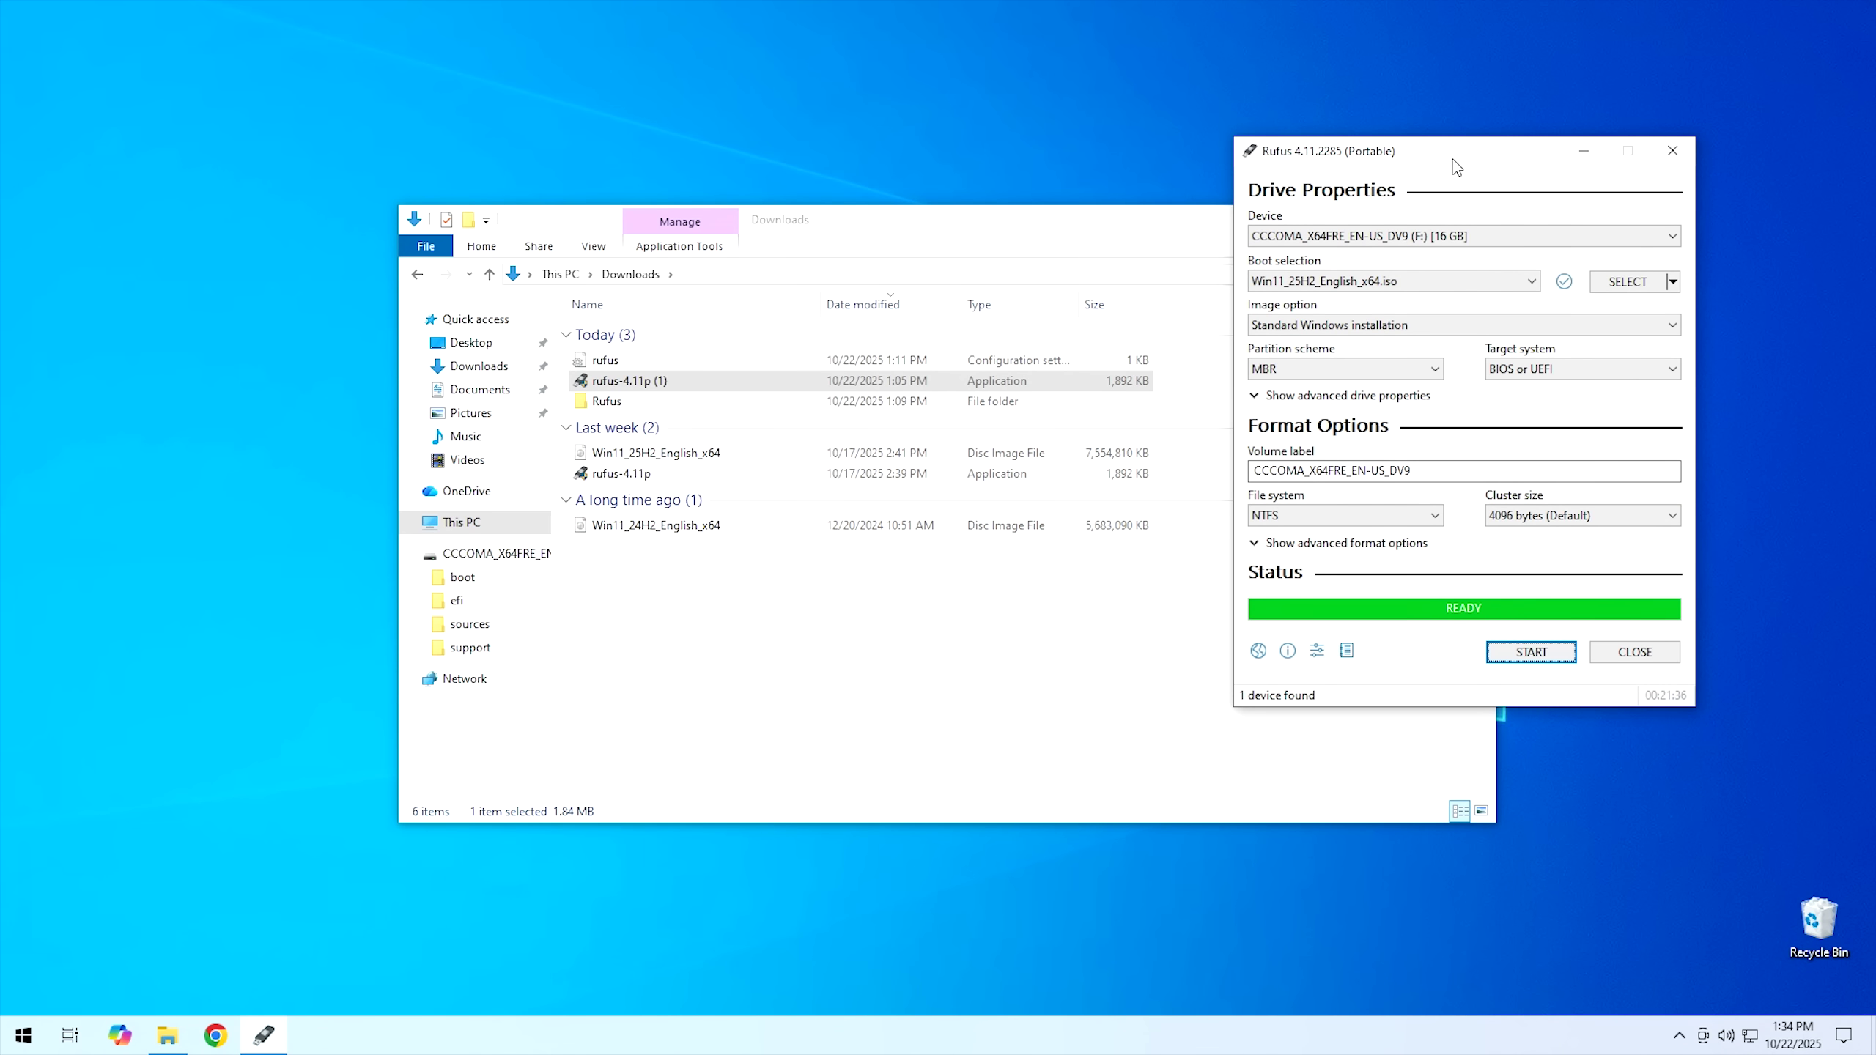
{"action": "left_click_drag", "start_coordinate": [1460, 171], "coordinate": [979, 183]}
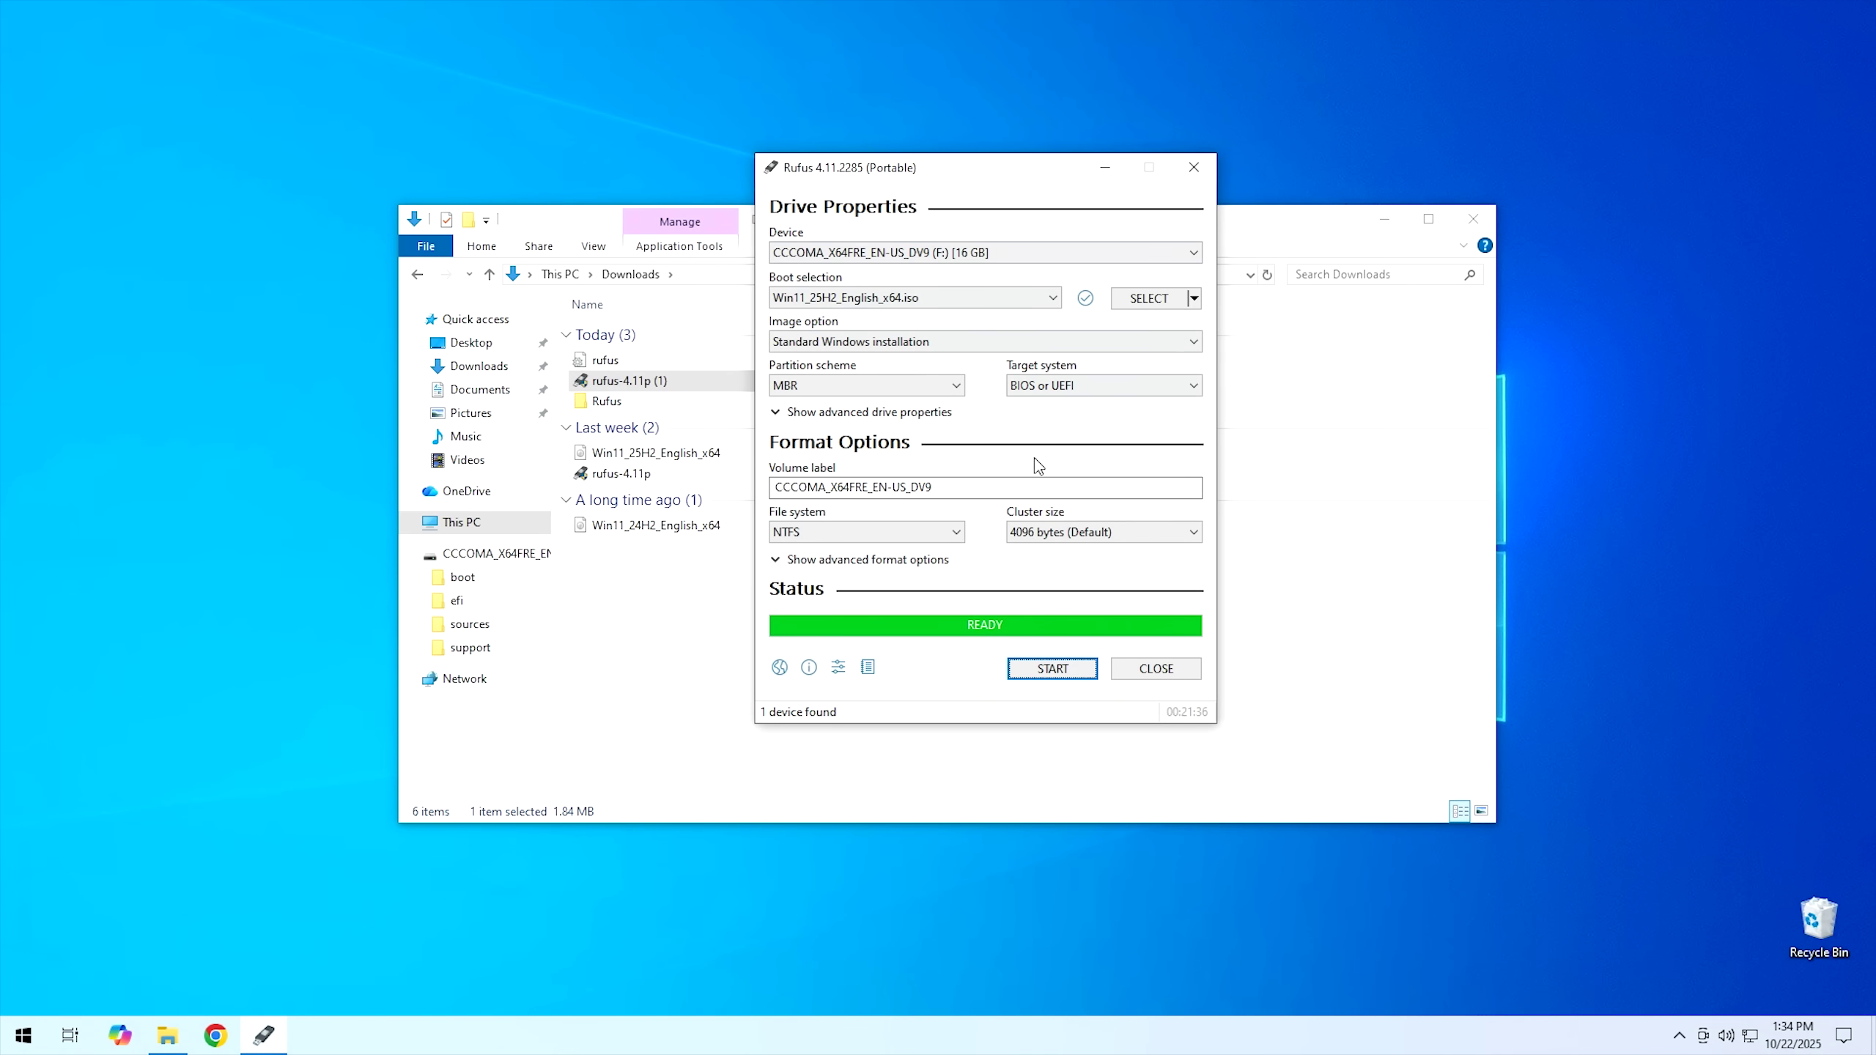
Step: Close Rufus and the Downloads window, and start a fresh File Explorer window
{"action": "left_click", "coordinate": [1164, 671]}
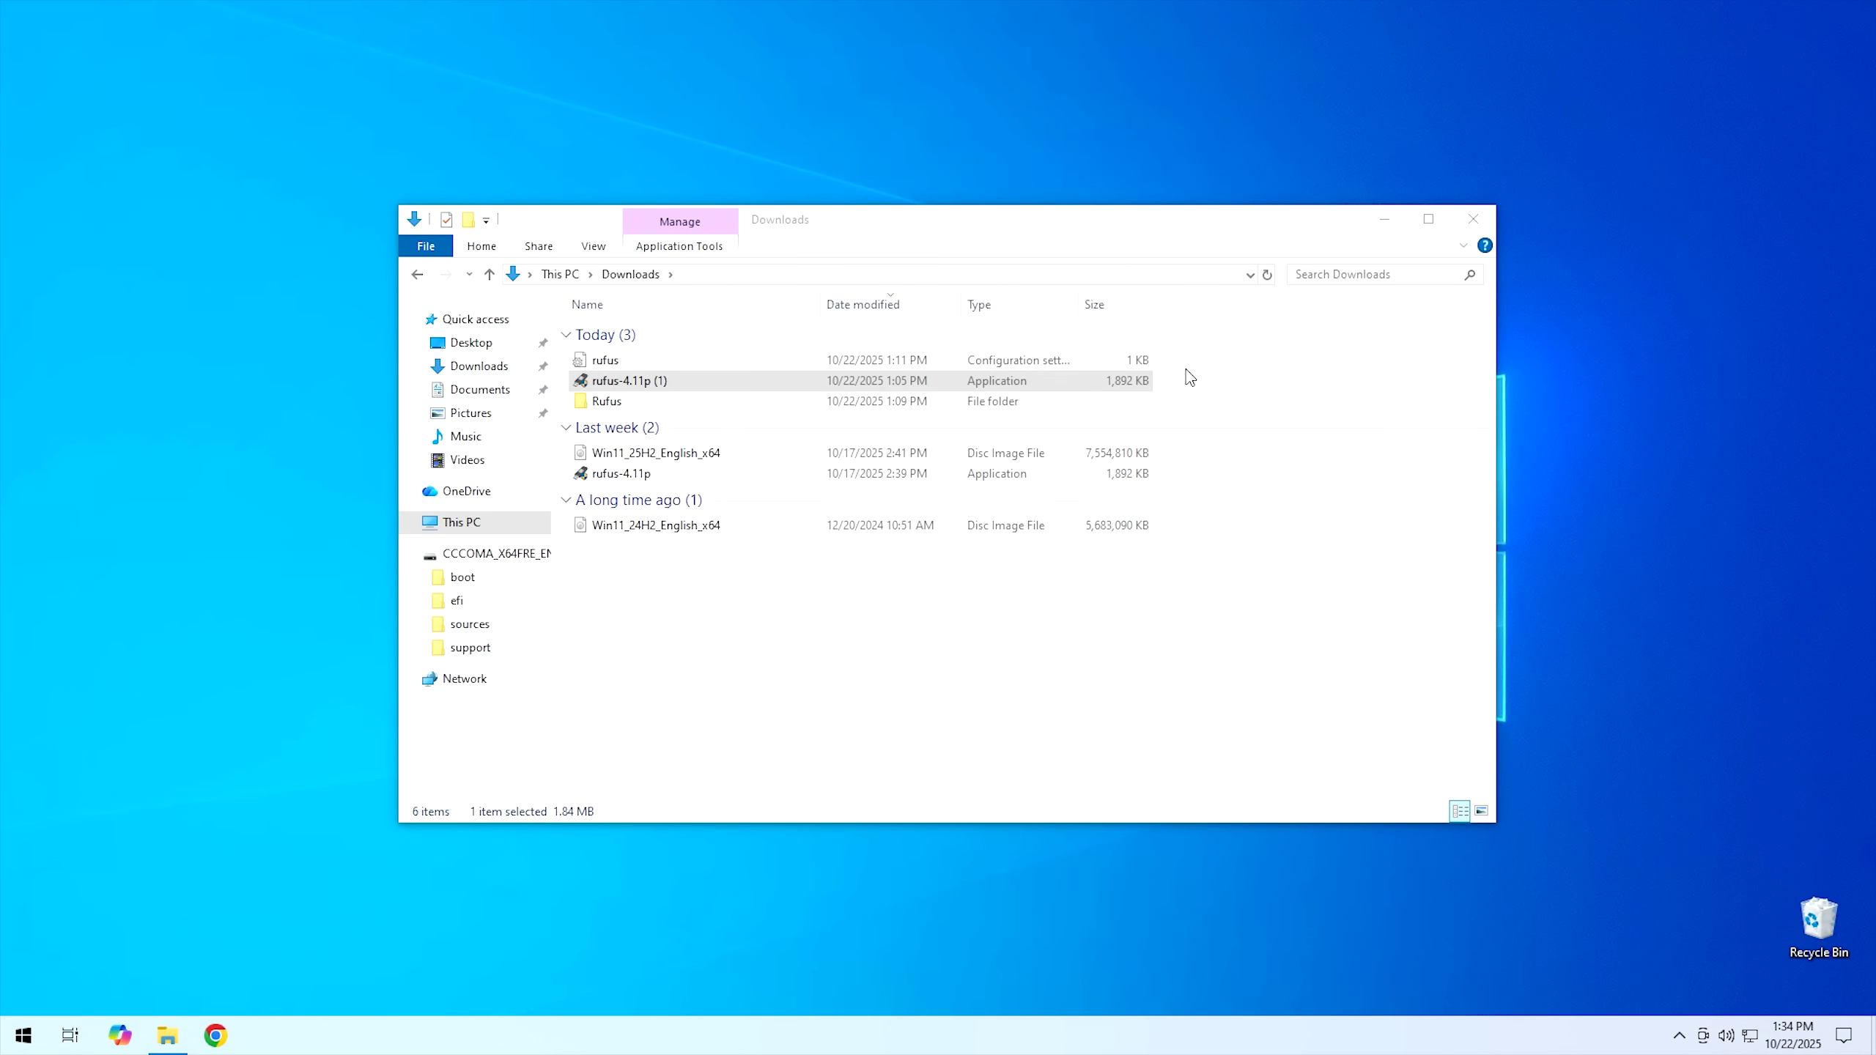
{"action": "left_click", "coordinate": [1473, 218]}
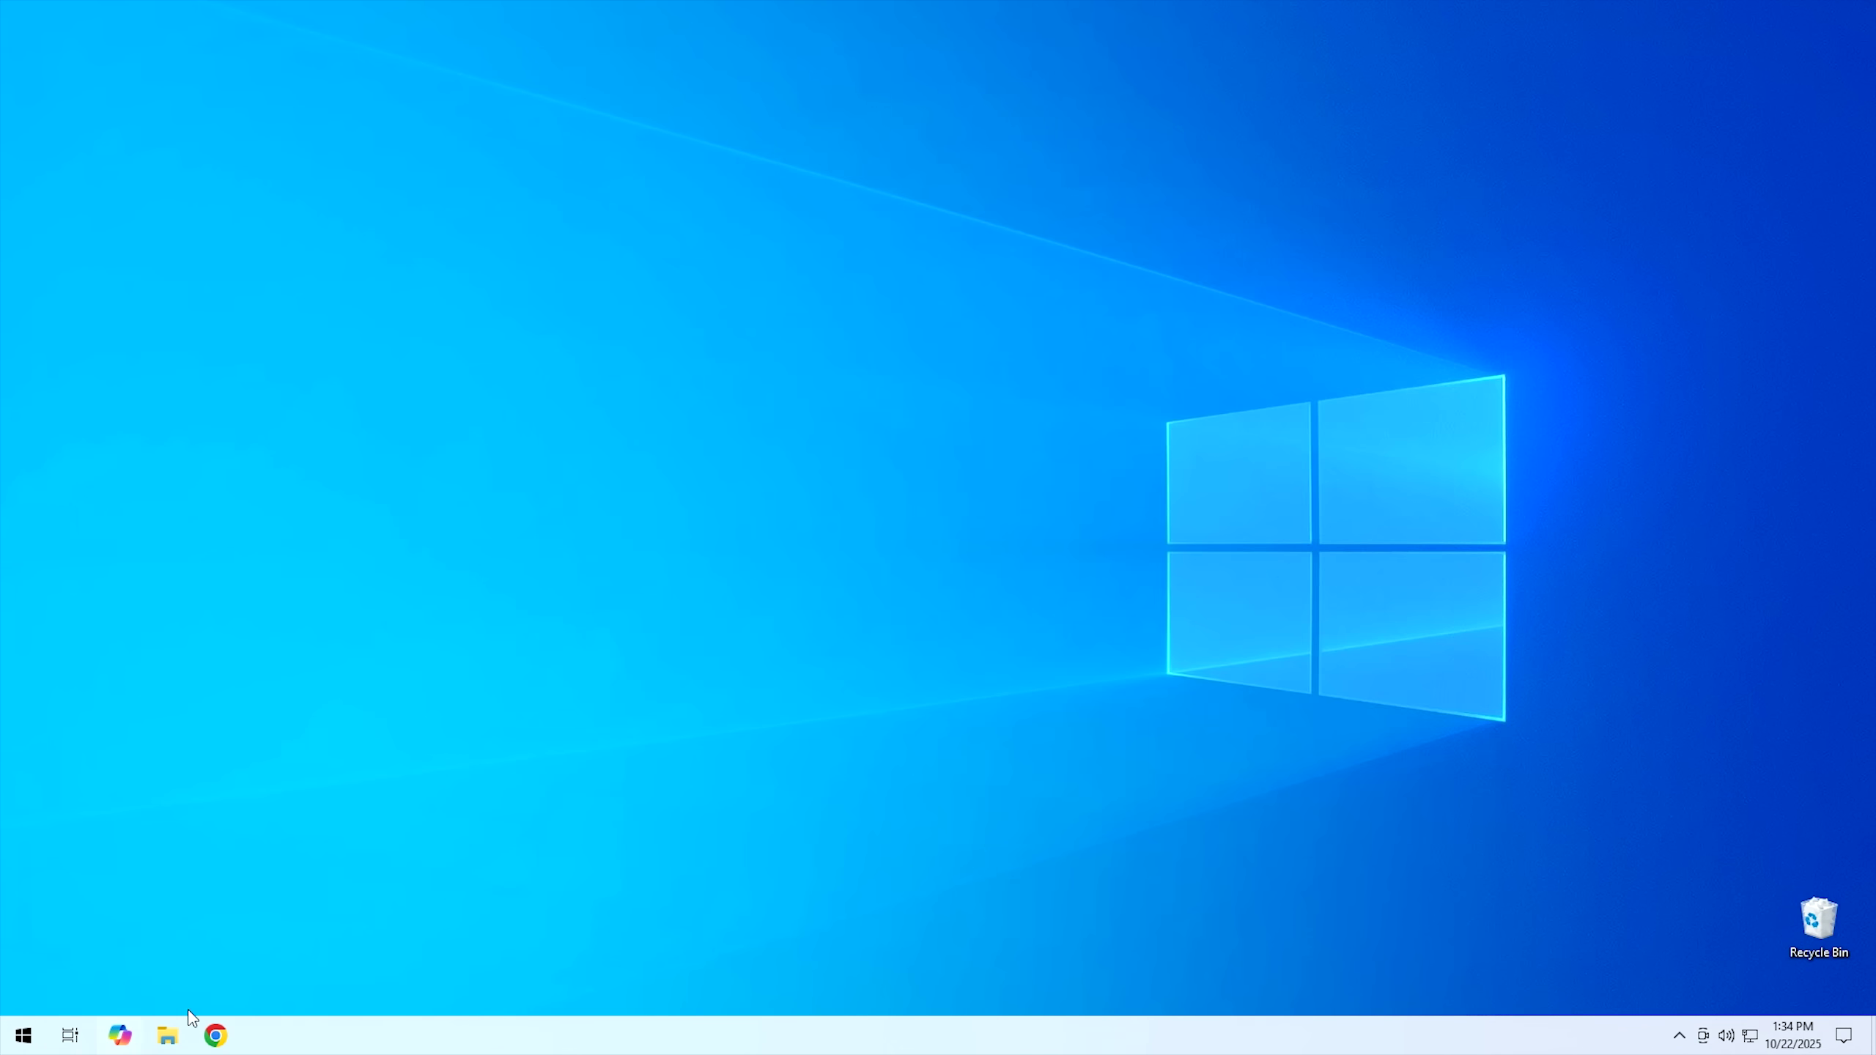
{"action": "left_click", "coordinate": [176, 1037]}
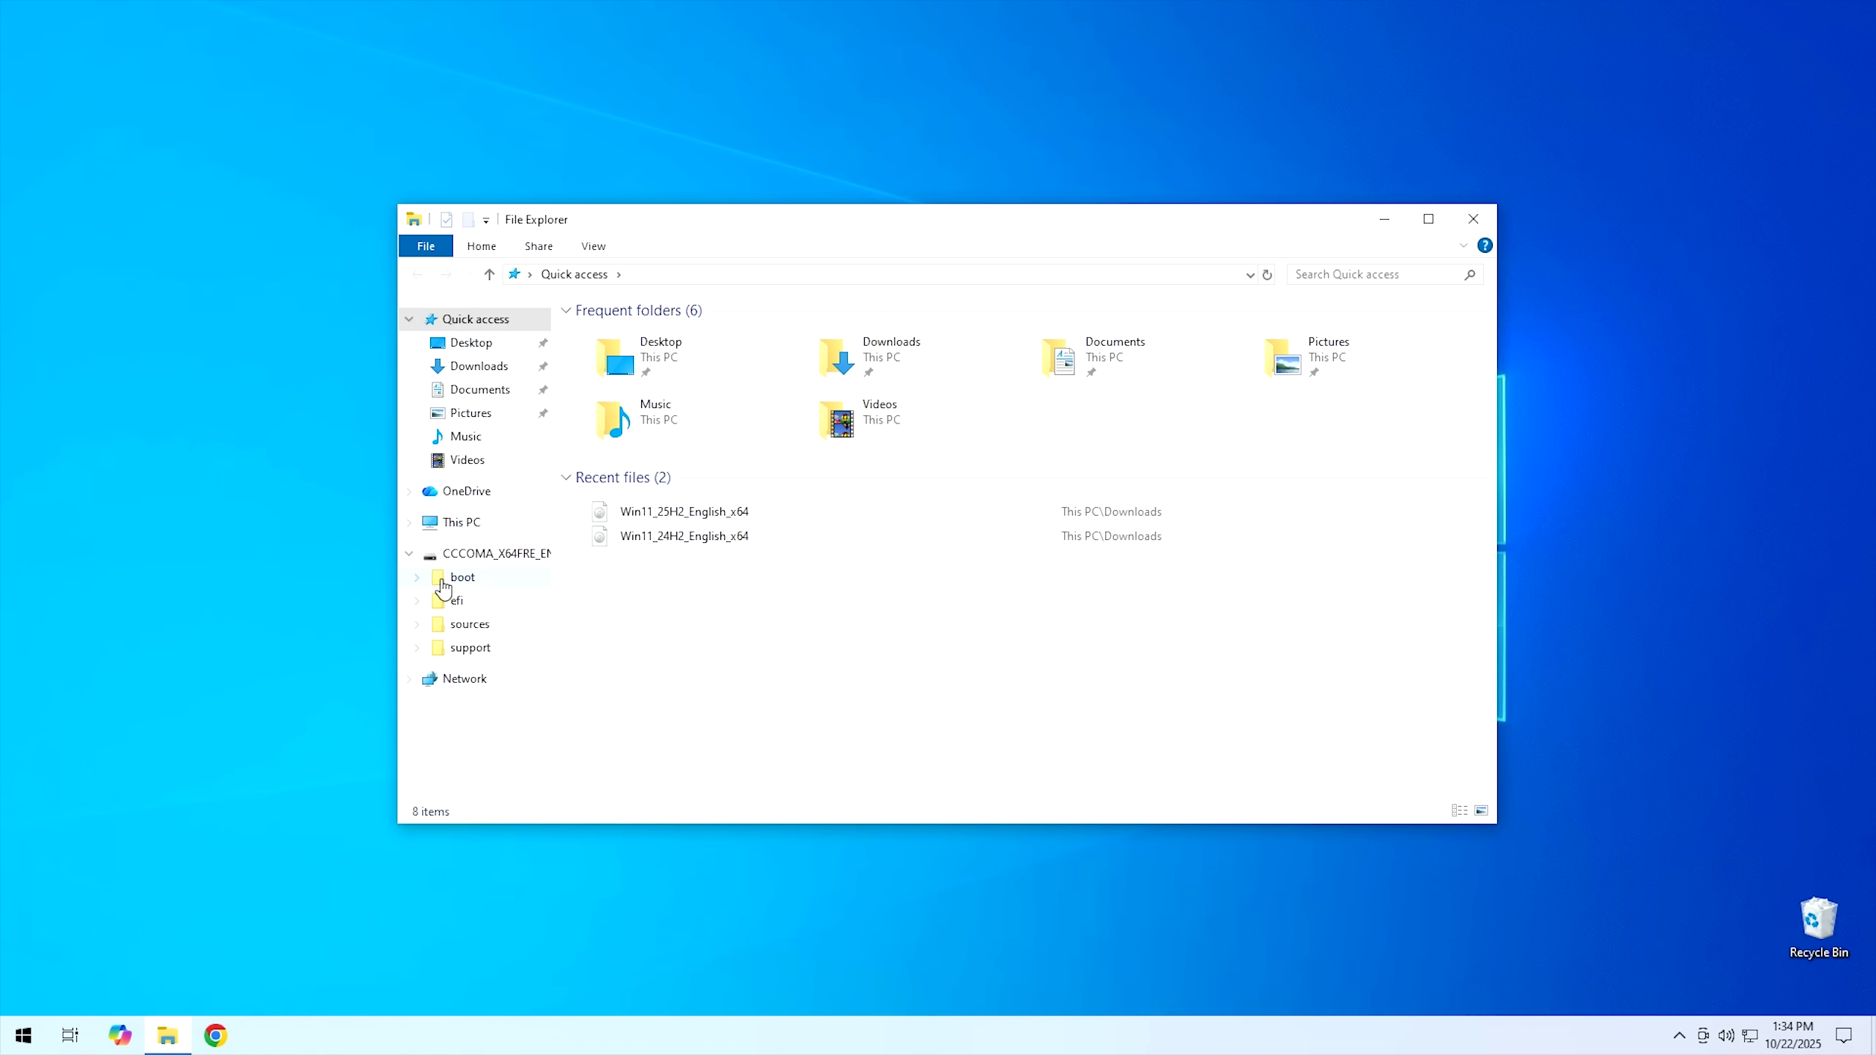
Step: Run setup from the CCCOMA_X64FRE_EN-US_DV9 (F:) USB drive and approve the UAC prompt
{"action": "left_click", "coordinate": [462, 525]}
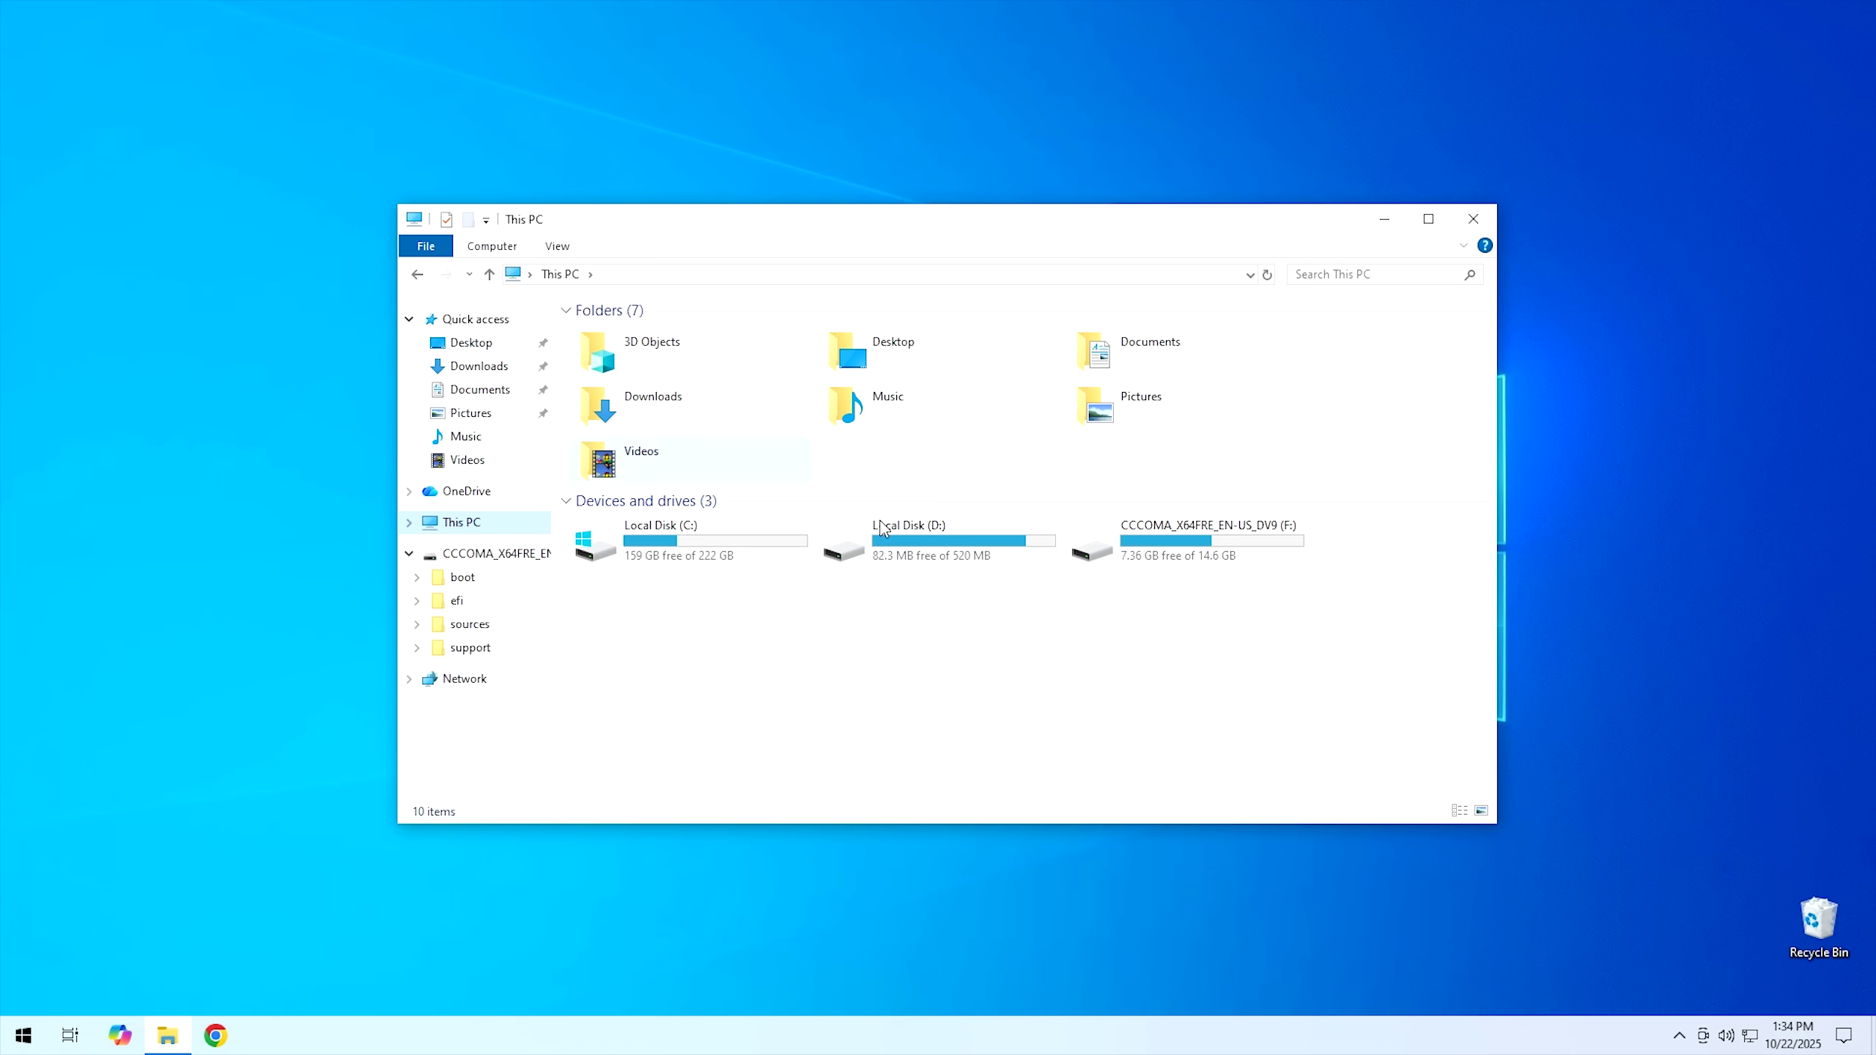
{"action": "double_click", "coordinate": [1171, 548]}
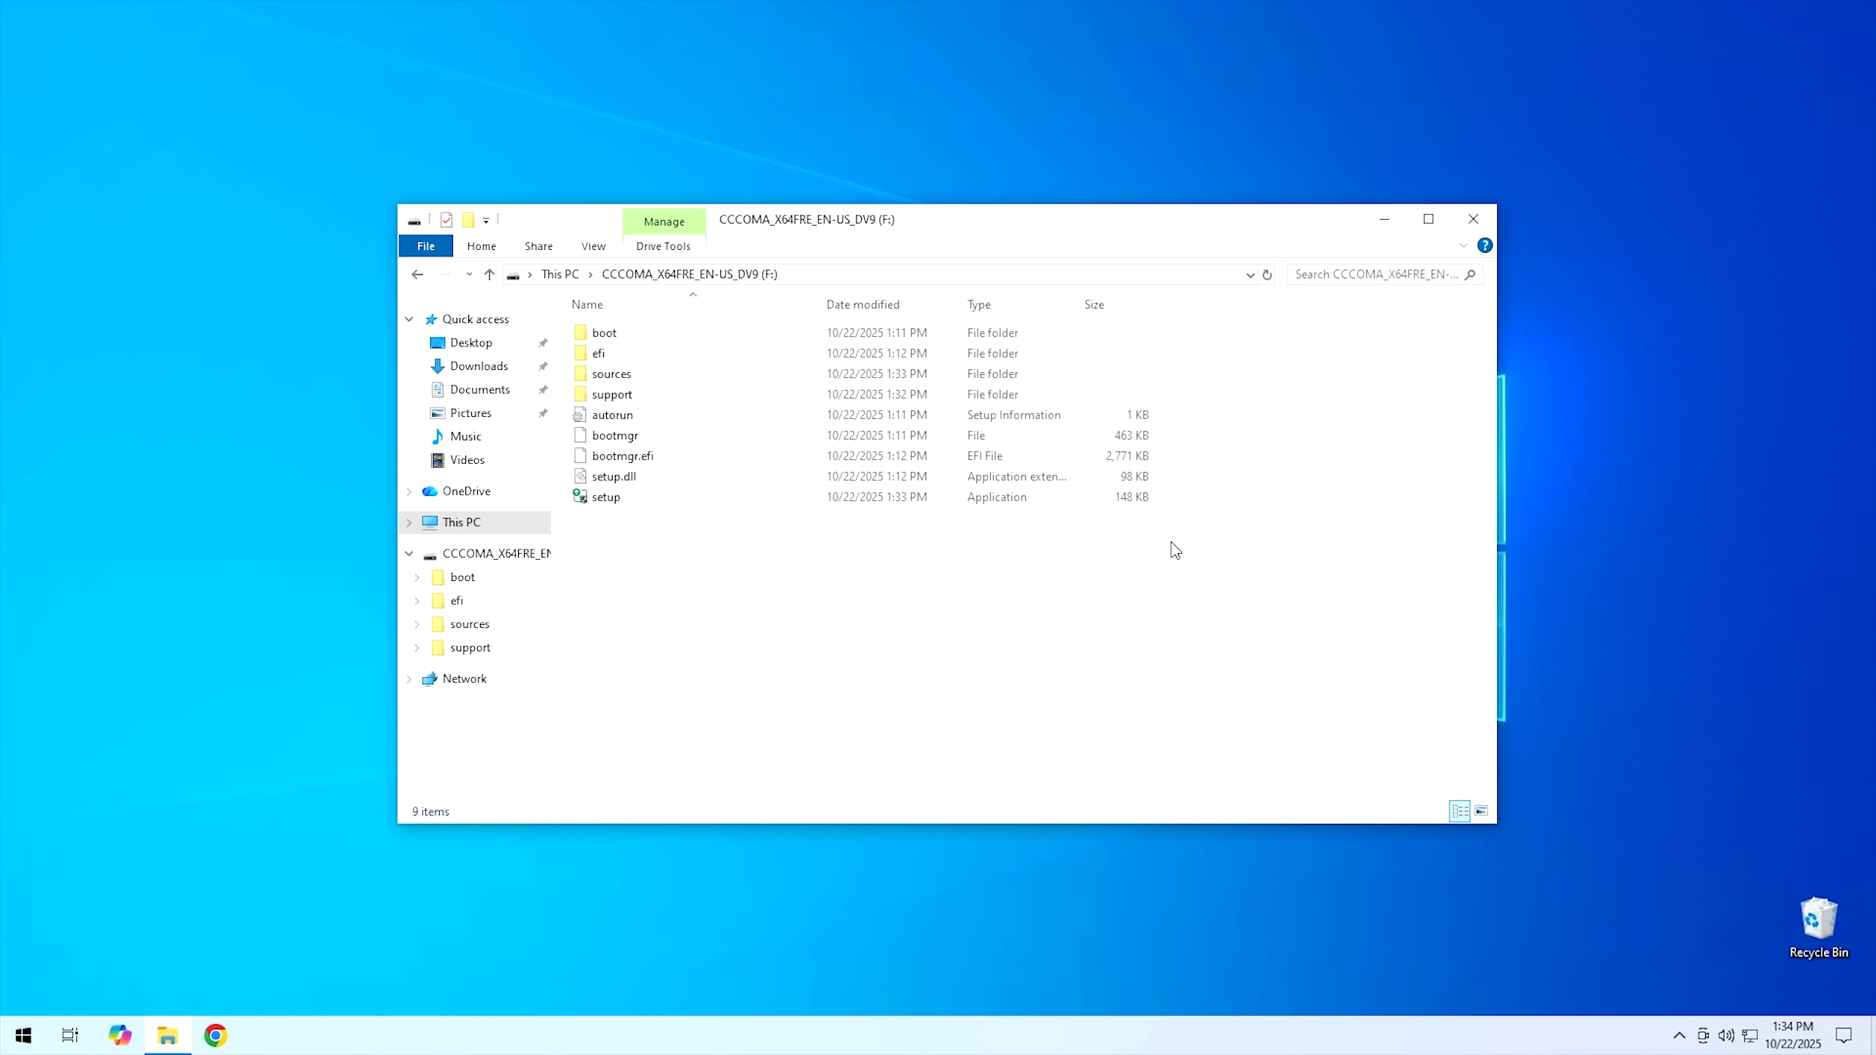
{"action": "double_click", "coordinate": [606, 497]}
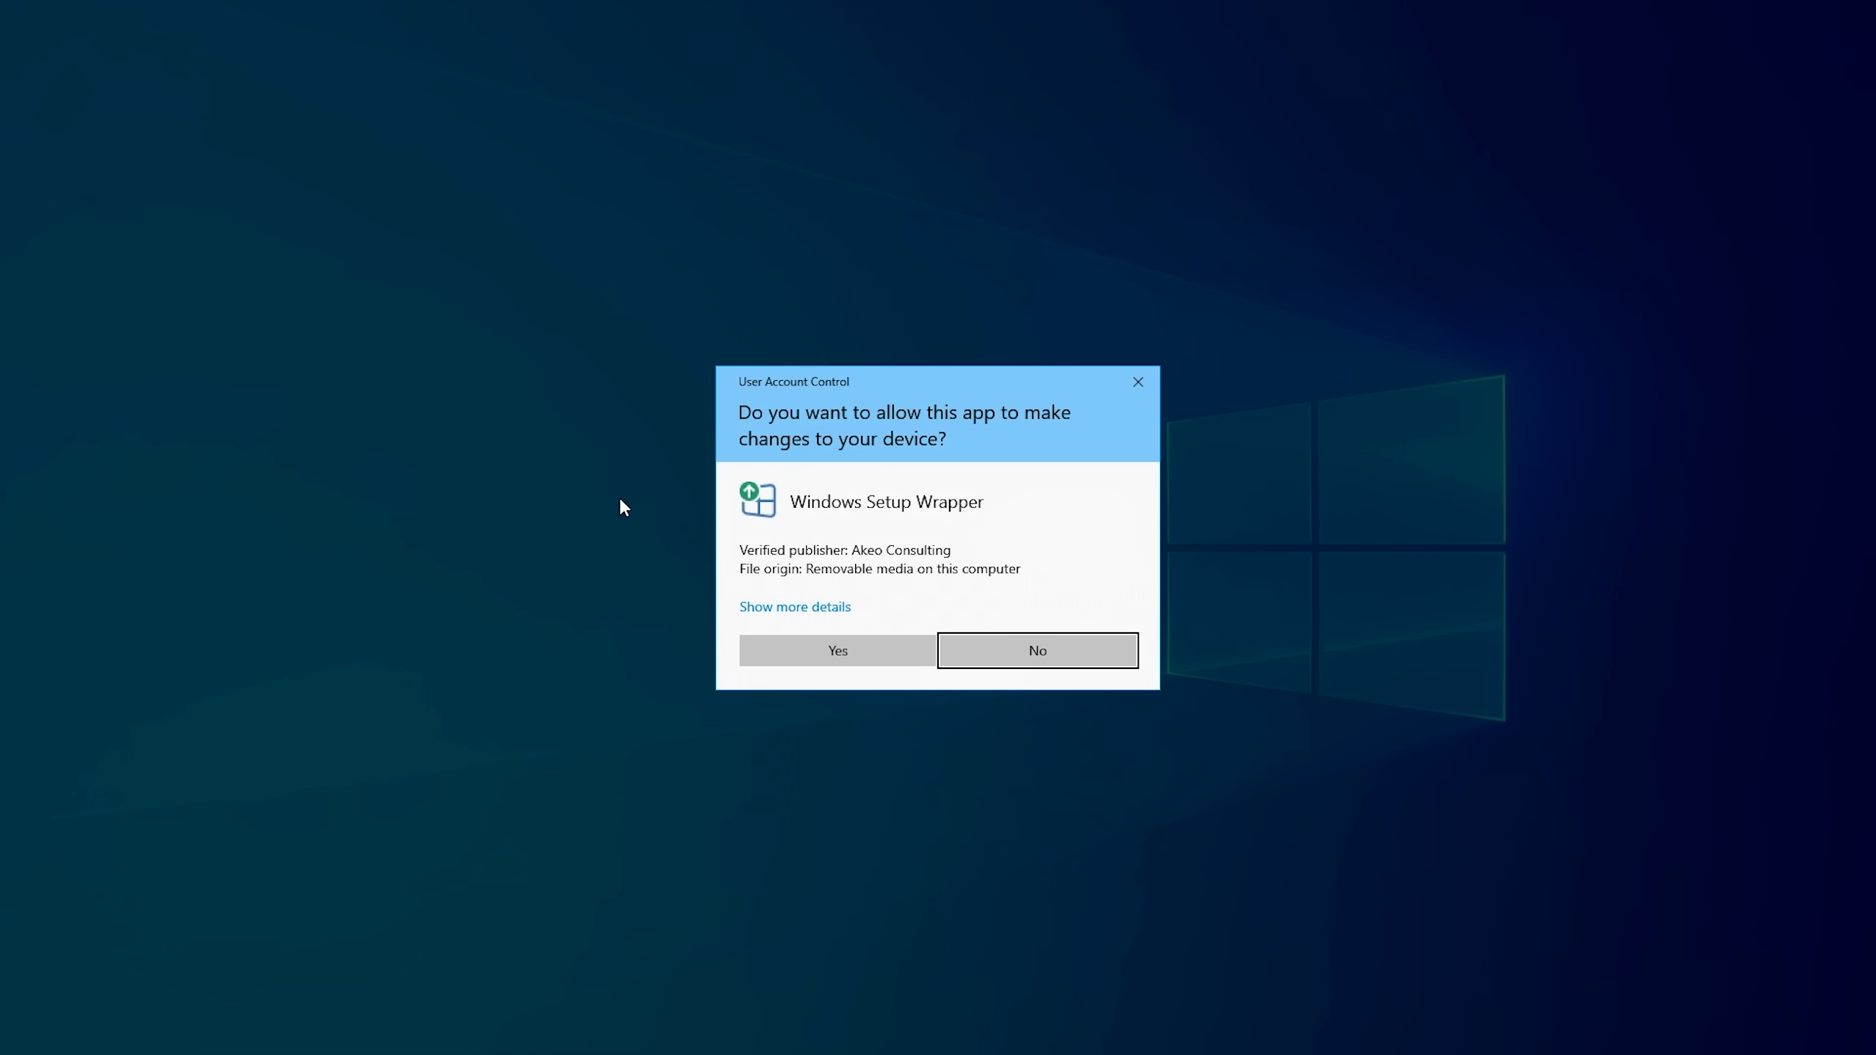
{"action": "left_click", "coordinate": [832, 652]}
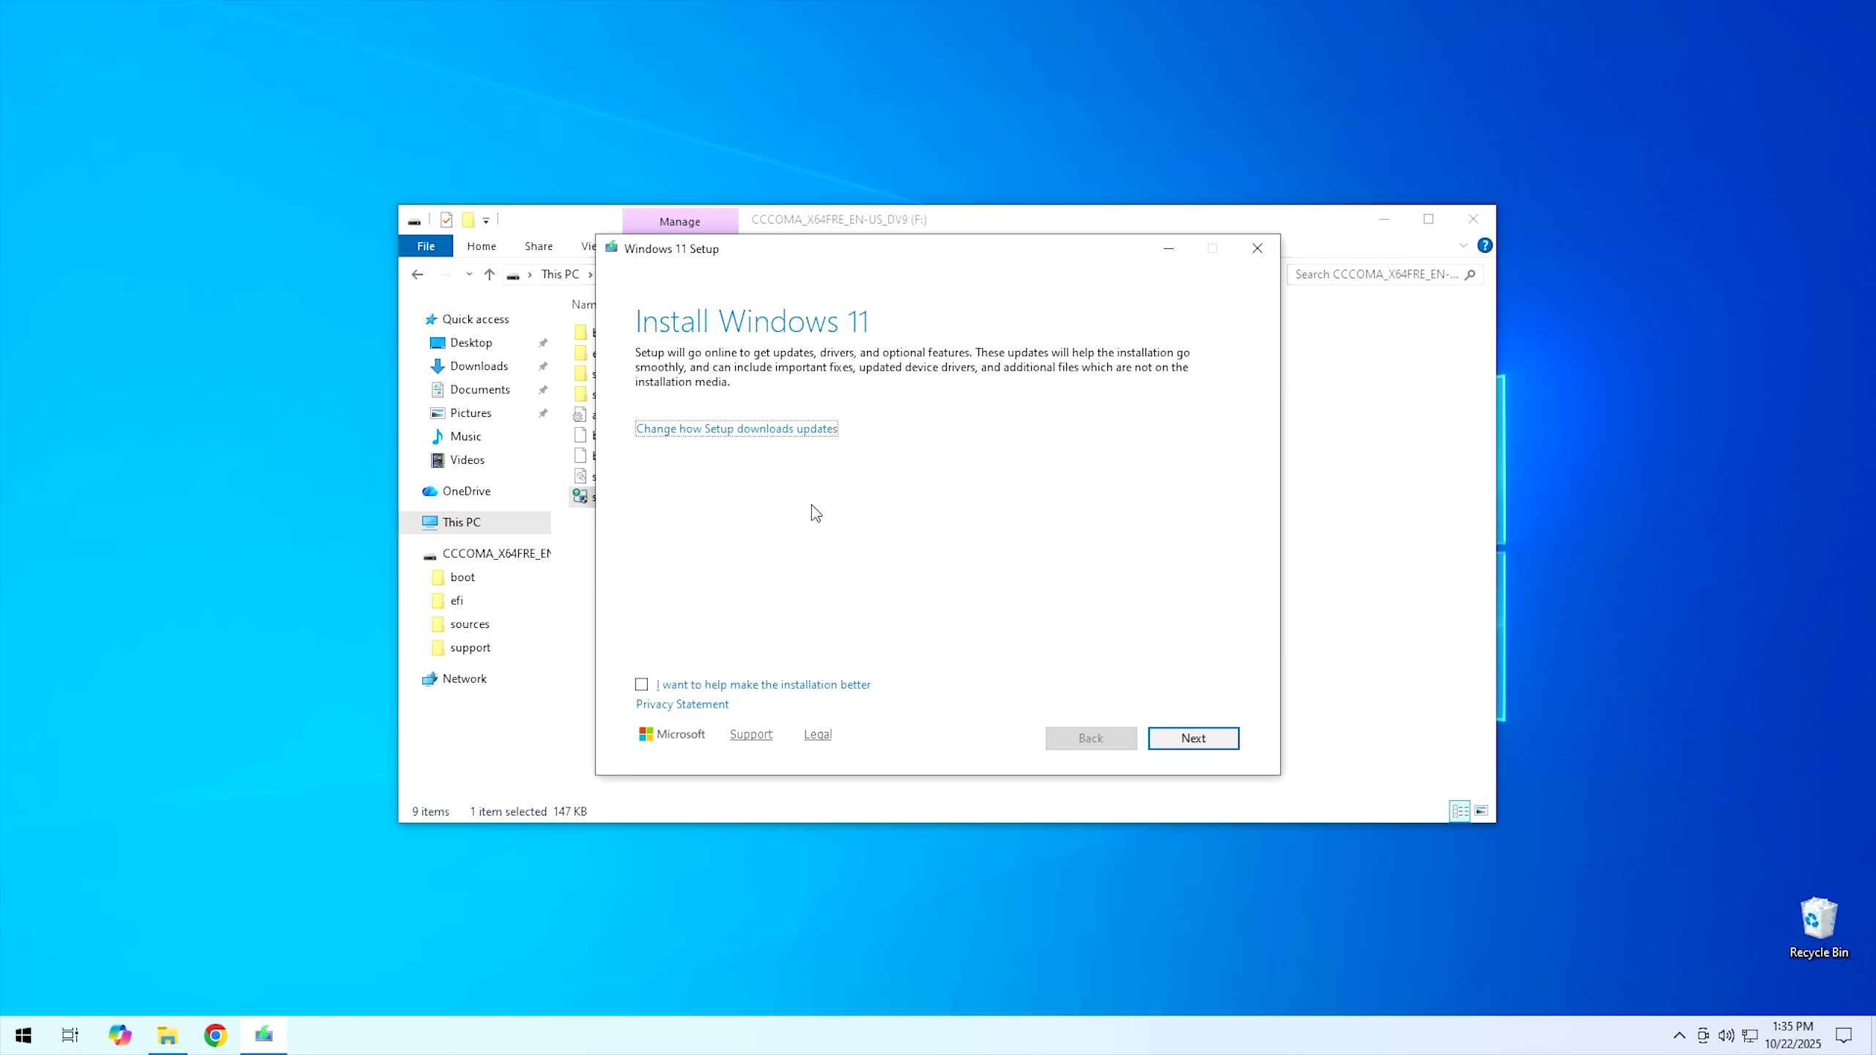
Step: Tell Setup not to download updates right now and continue
{"action": "left_click", "coordinate": [706, 431]}
{"action": "left_click", "coordinate": [673, 465]}
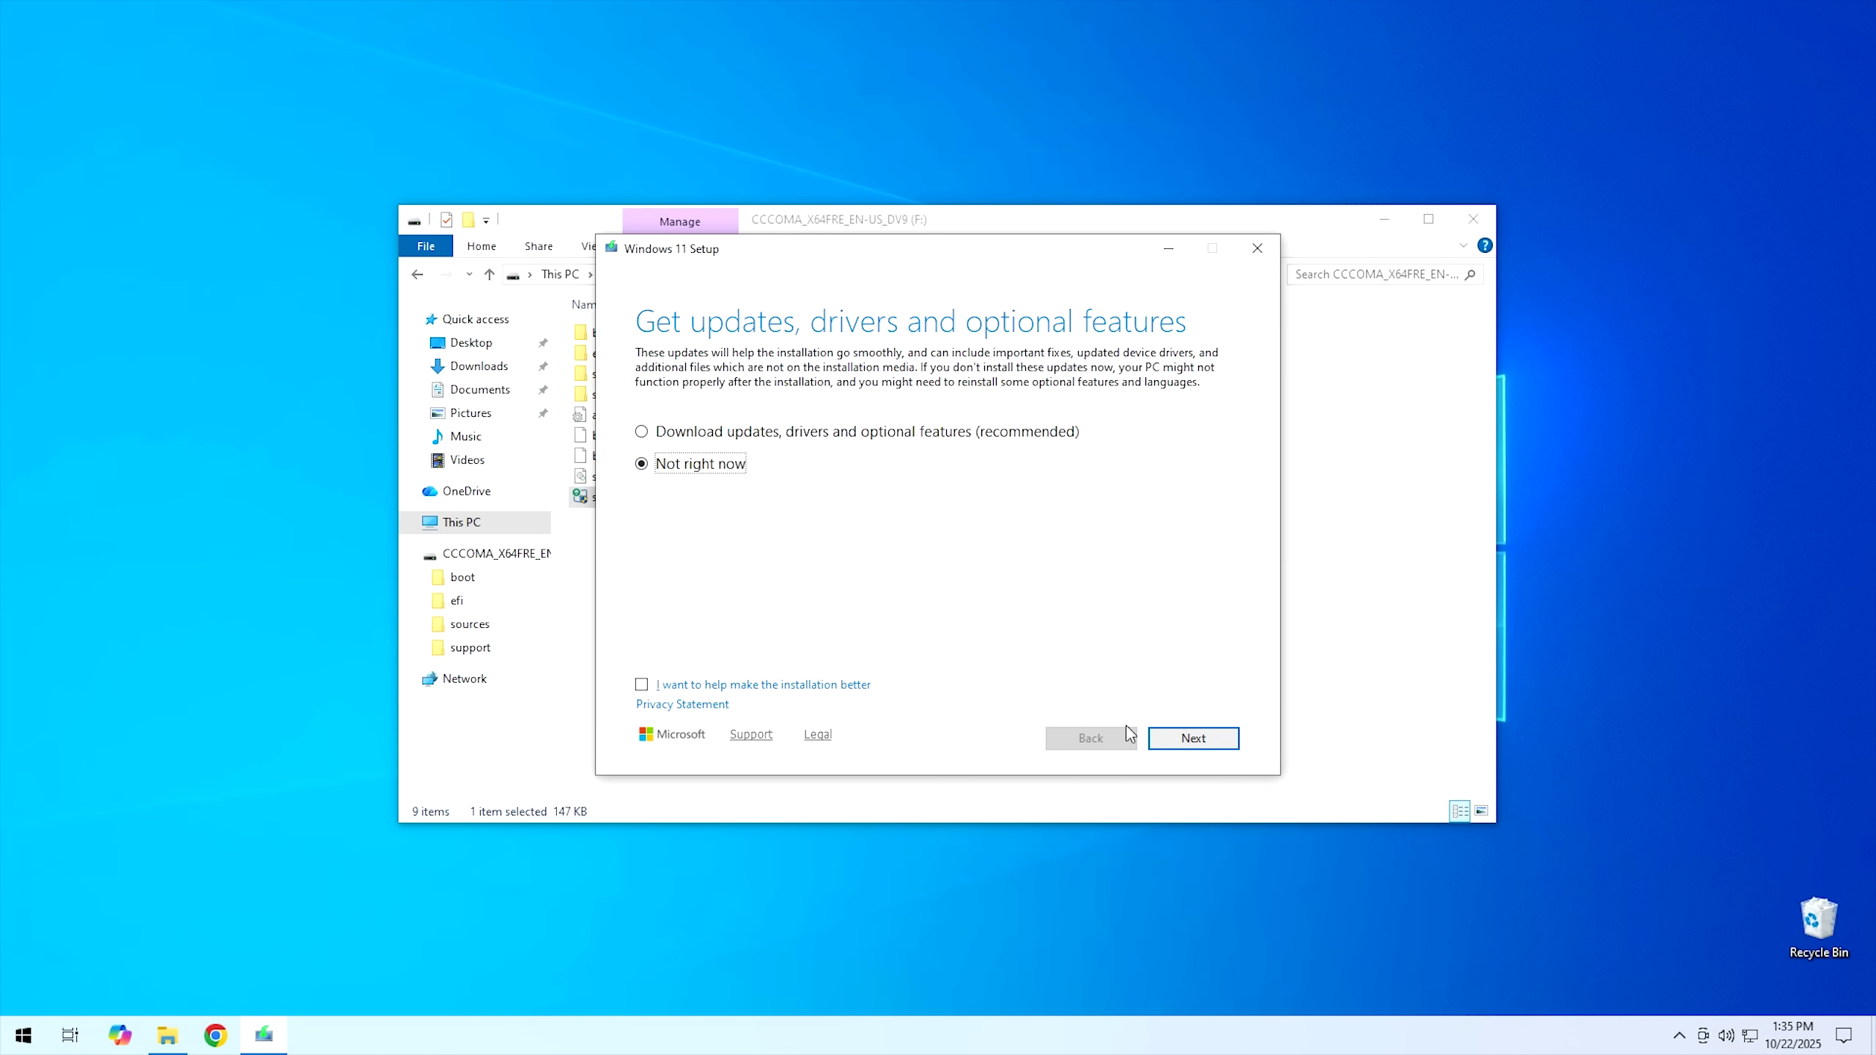
{"action": "left_click", "coordinate": [1191, 741]}
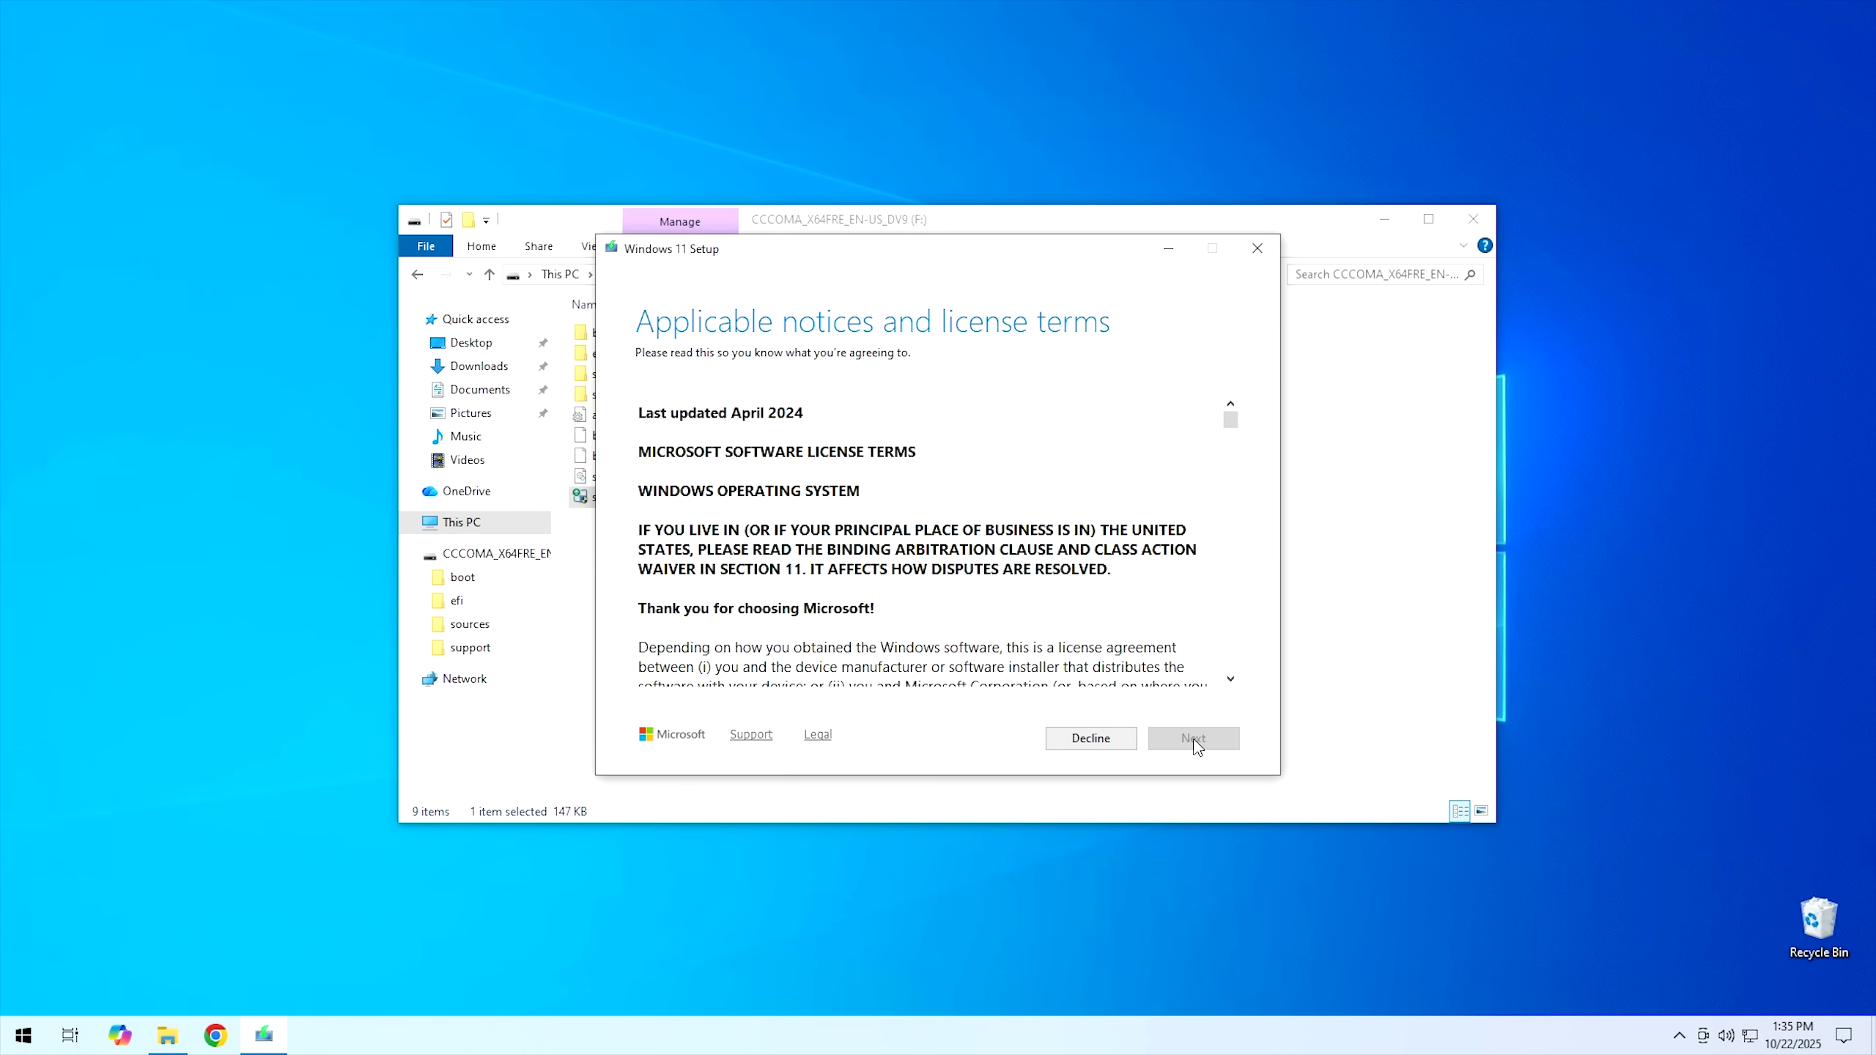
Step: Accept the licence terms and the unsupported-hardware warning, then begin the Windows 11 install
{"action": "left_click", "coordinate": [1194, 739]}
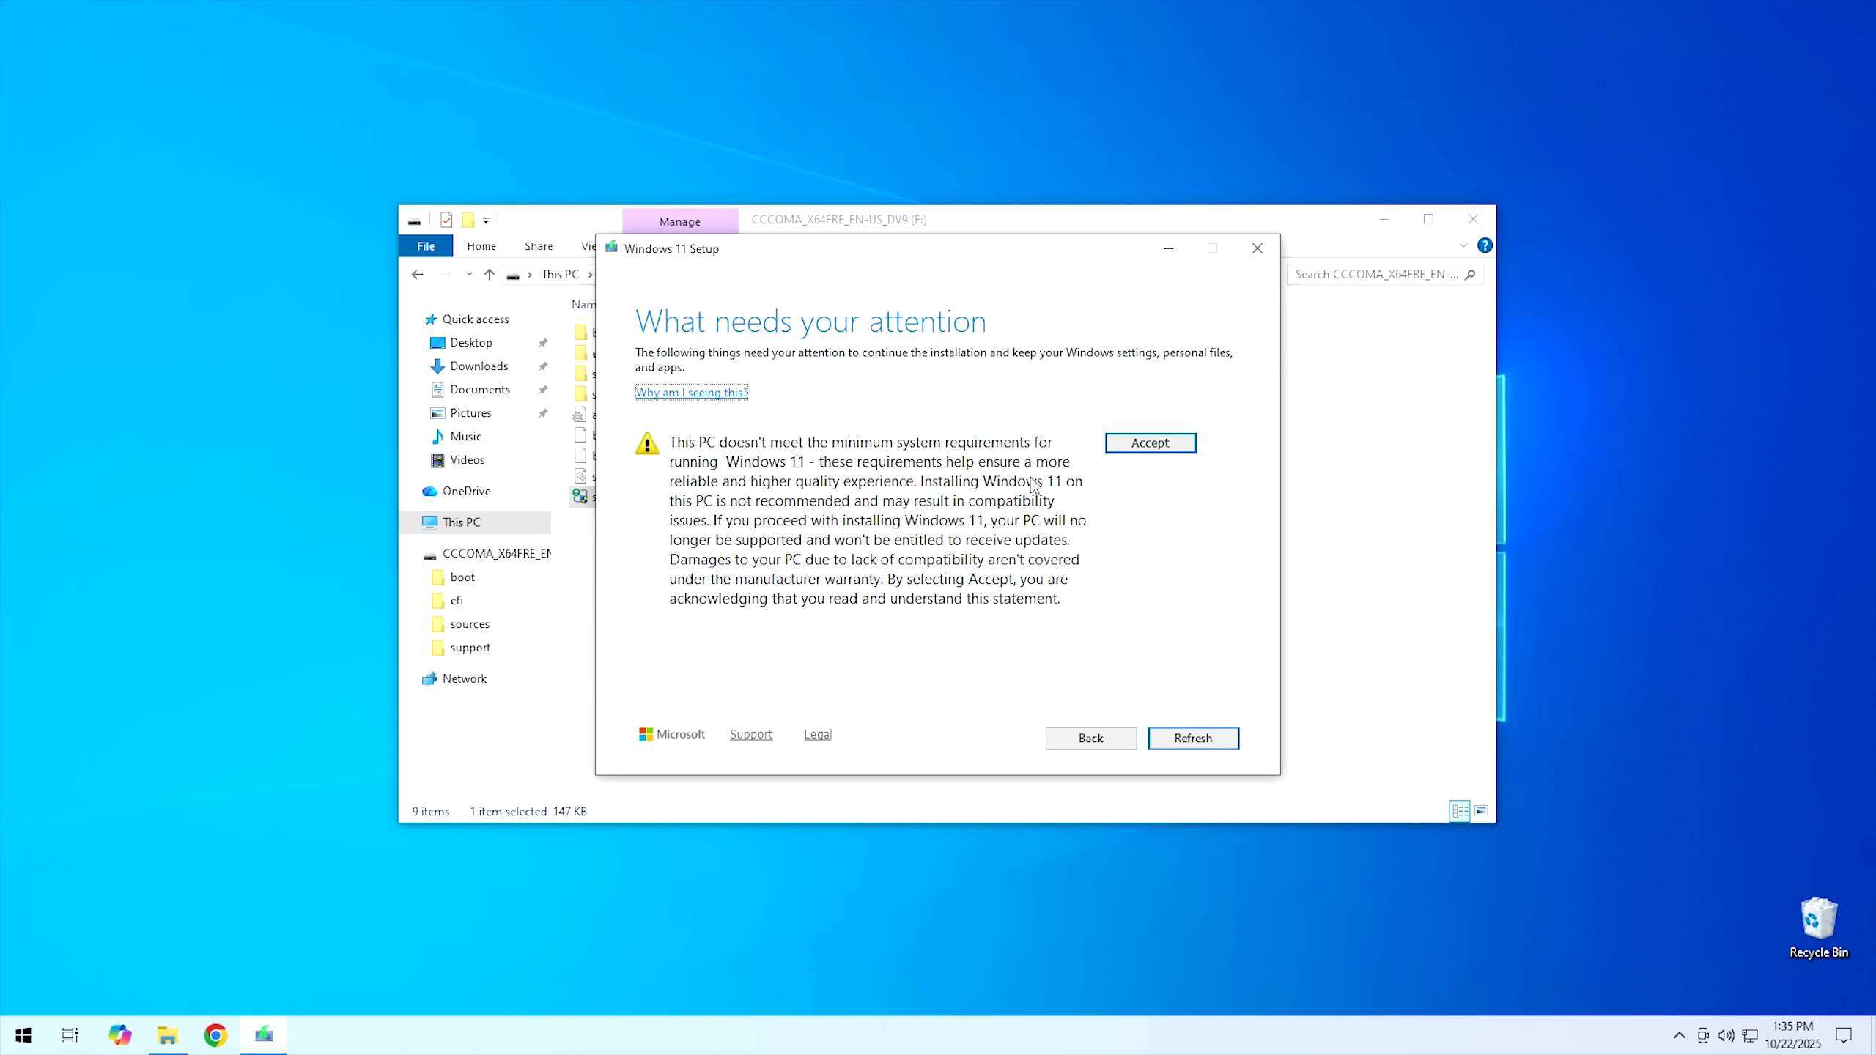
{"action": "left_click", "coordinate": [1150, 444]}
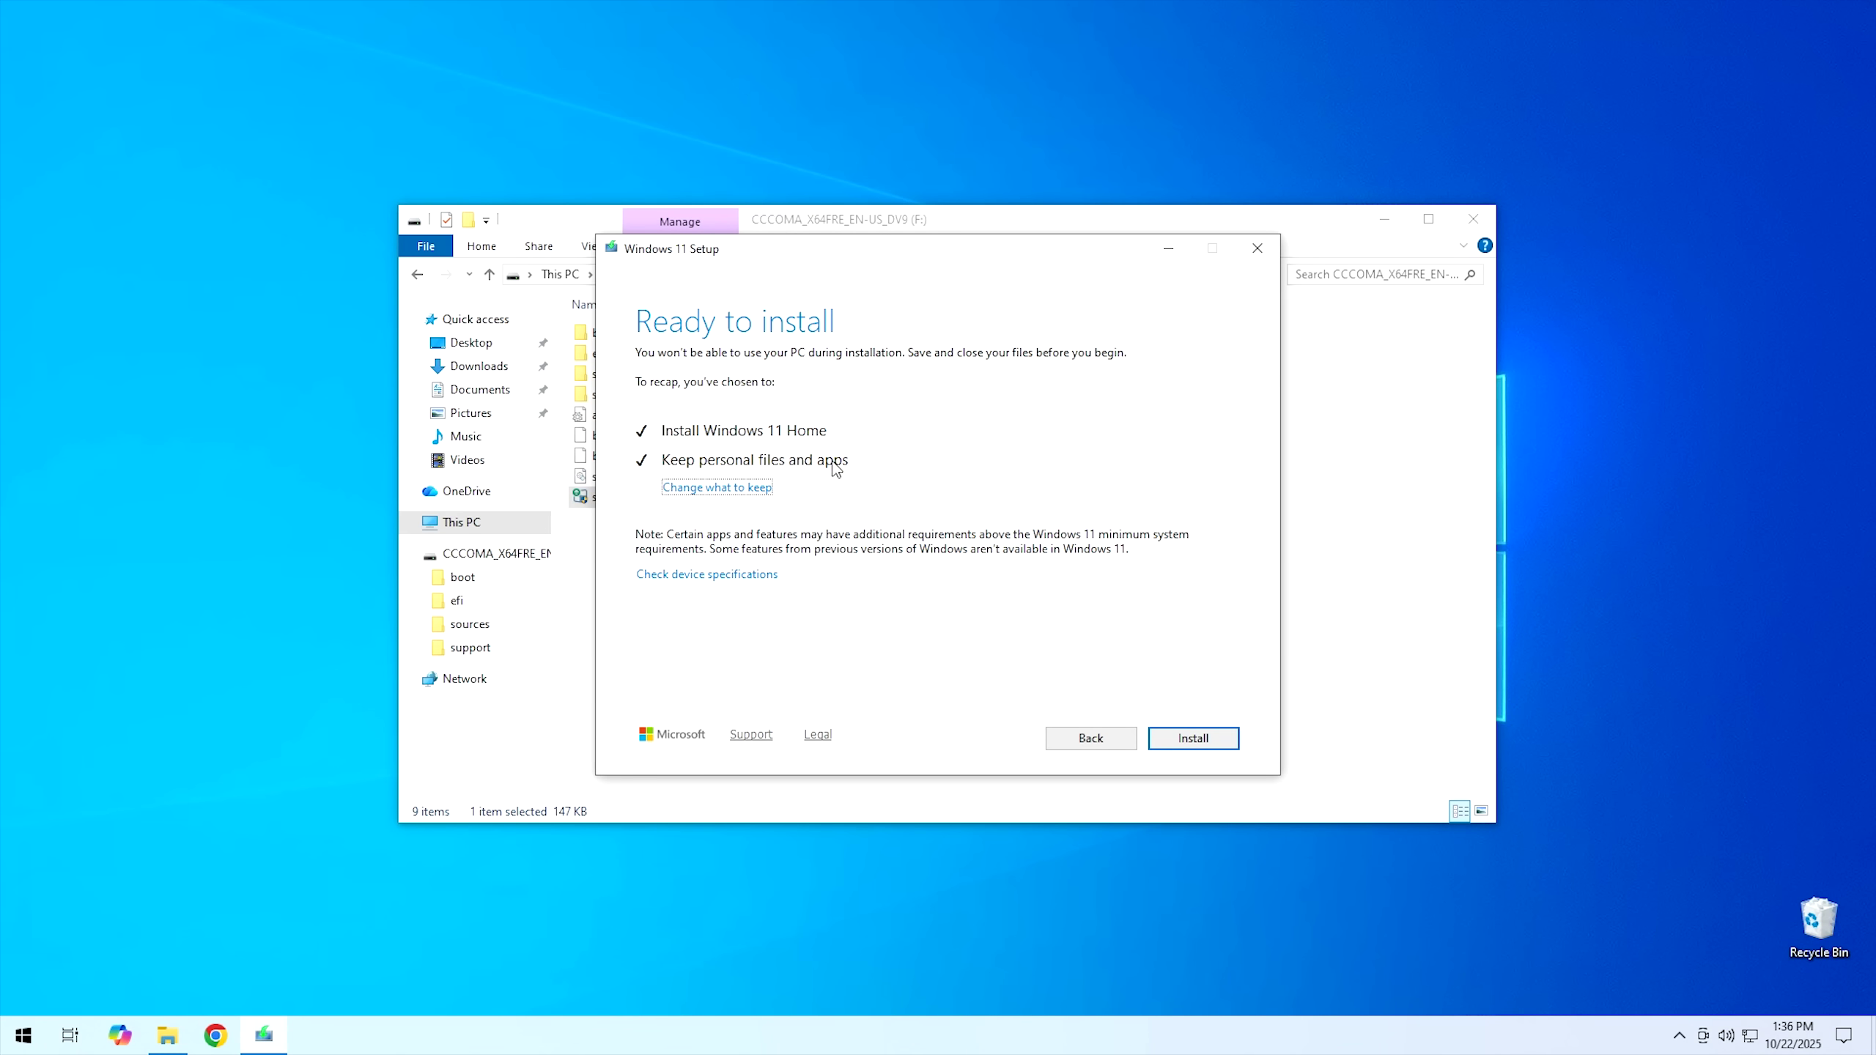
{"action": "left_click", "coordinate": [1197, 740]}
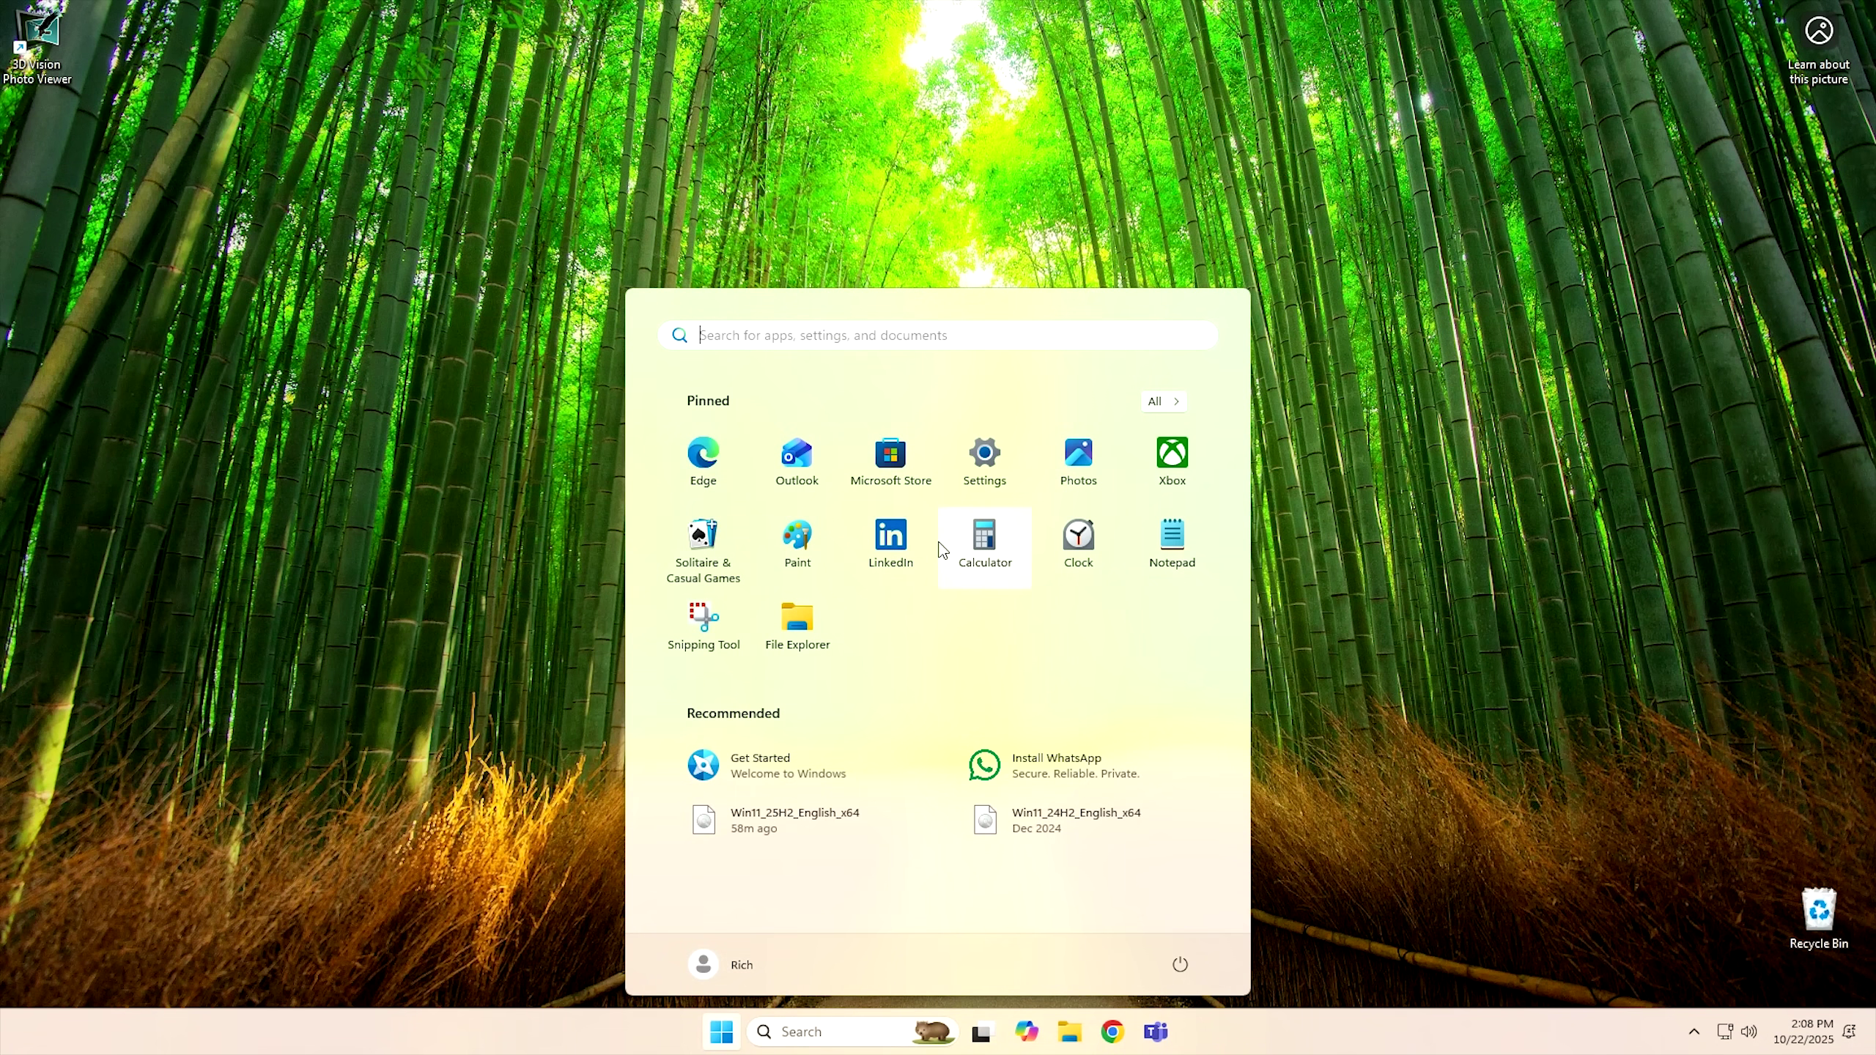
Step: Go to Settings > System > About and select the Version value 25H2
{"action": "left_click", "coordinate": [984, 473]}
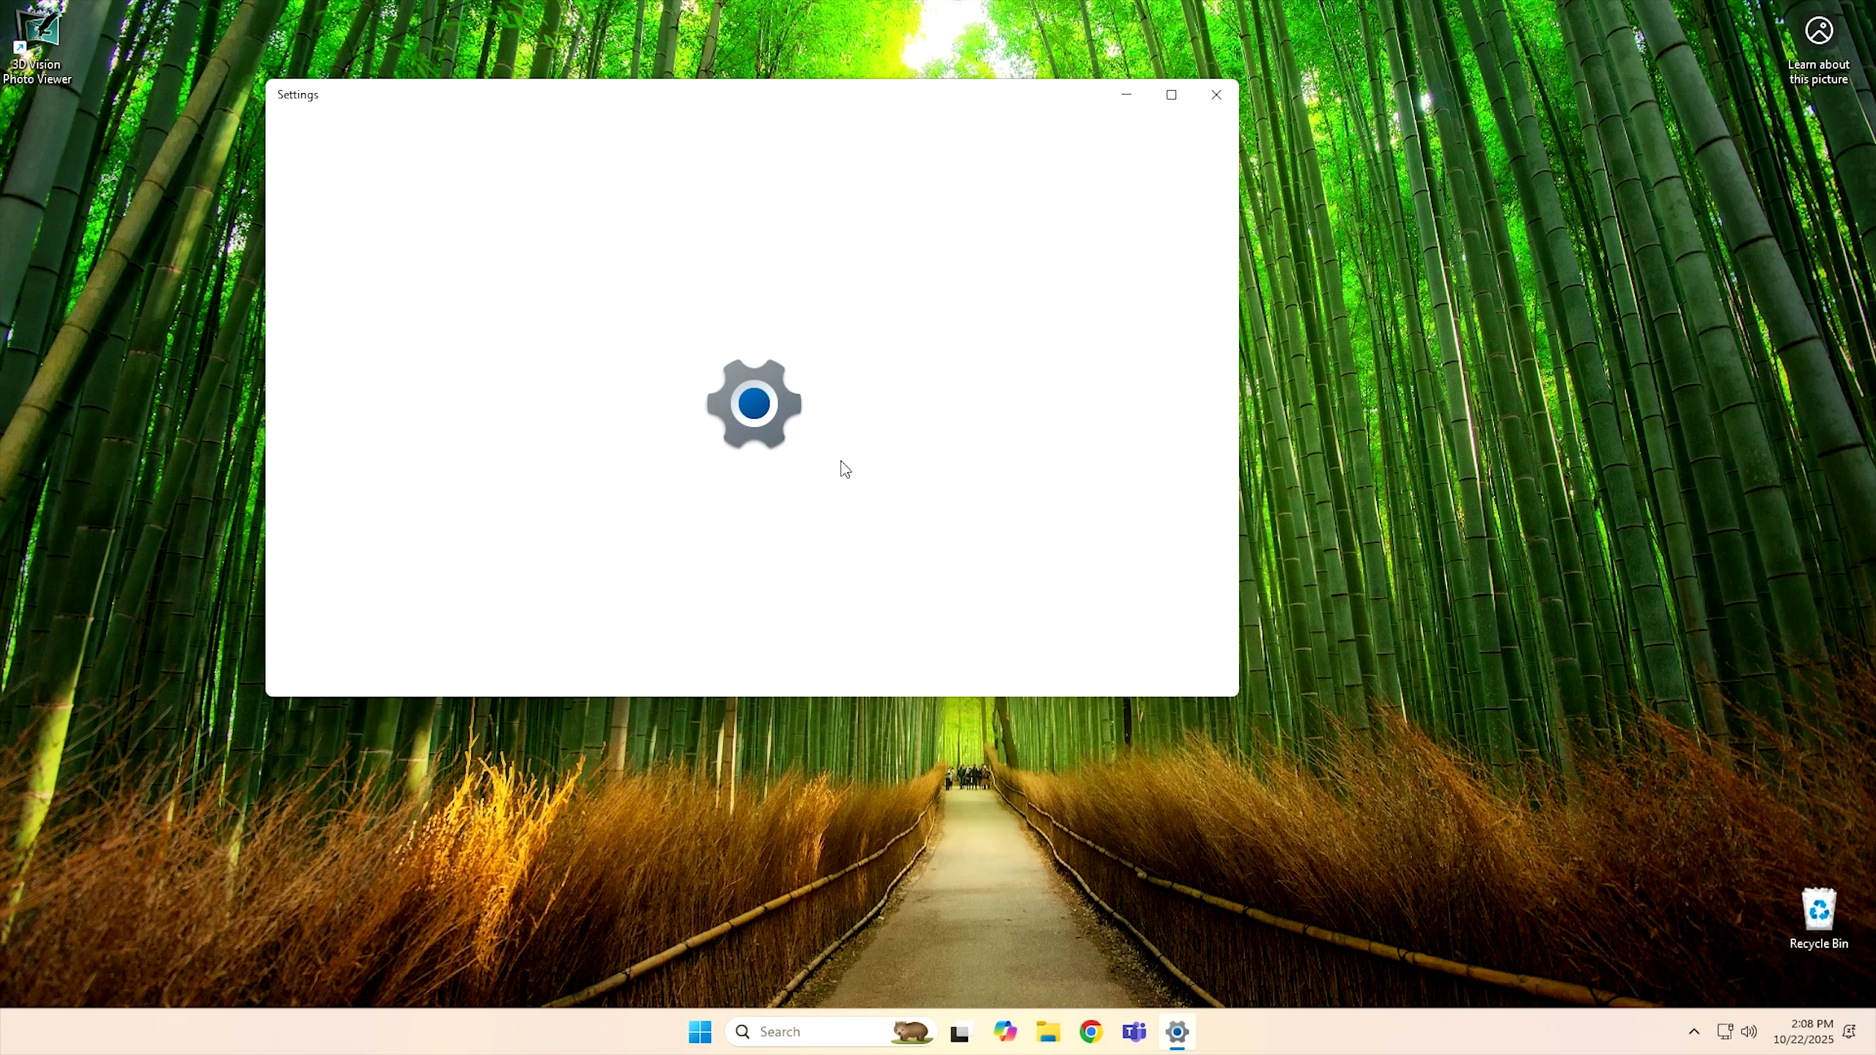
{"action": "left_click", "coordinate": [352, 277]}
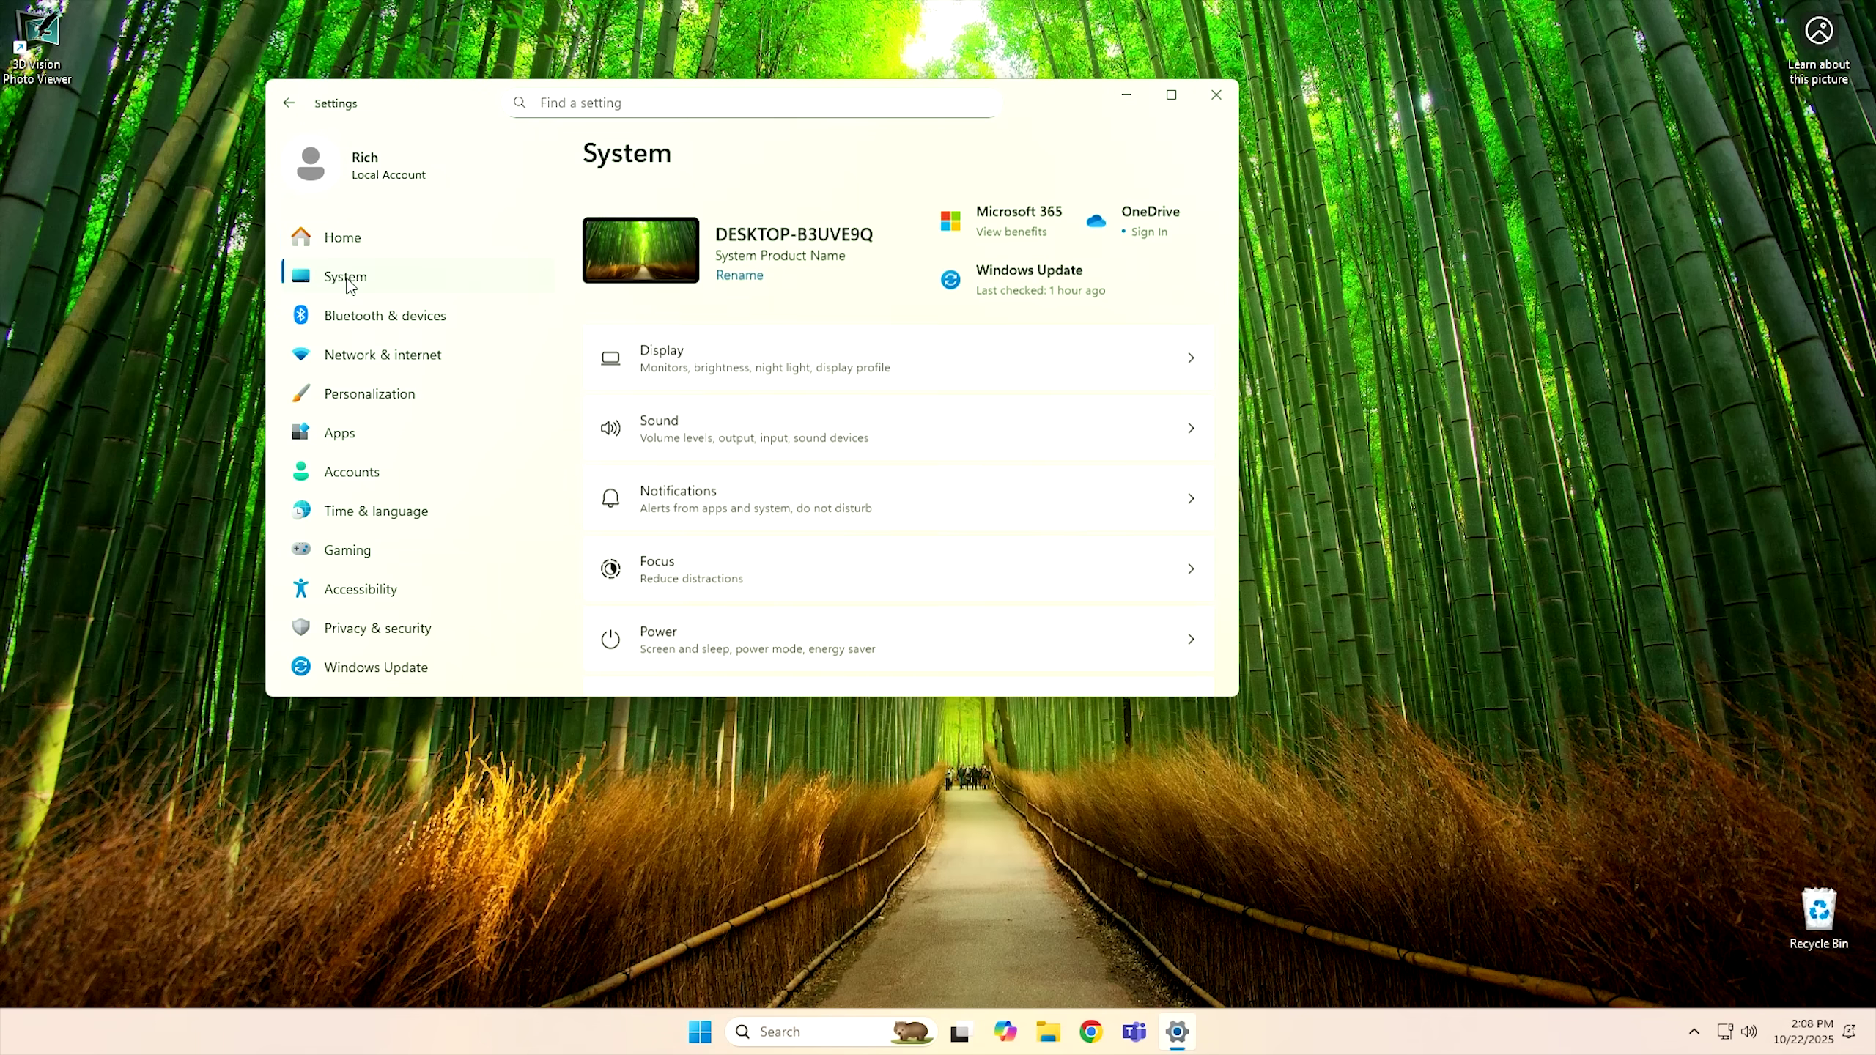
{"action": "scroll", "coordinate": [744, 401], "scroll_direction": "down", "scroll_amount": 10}
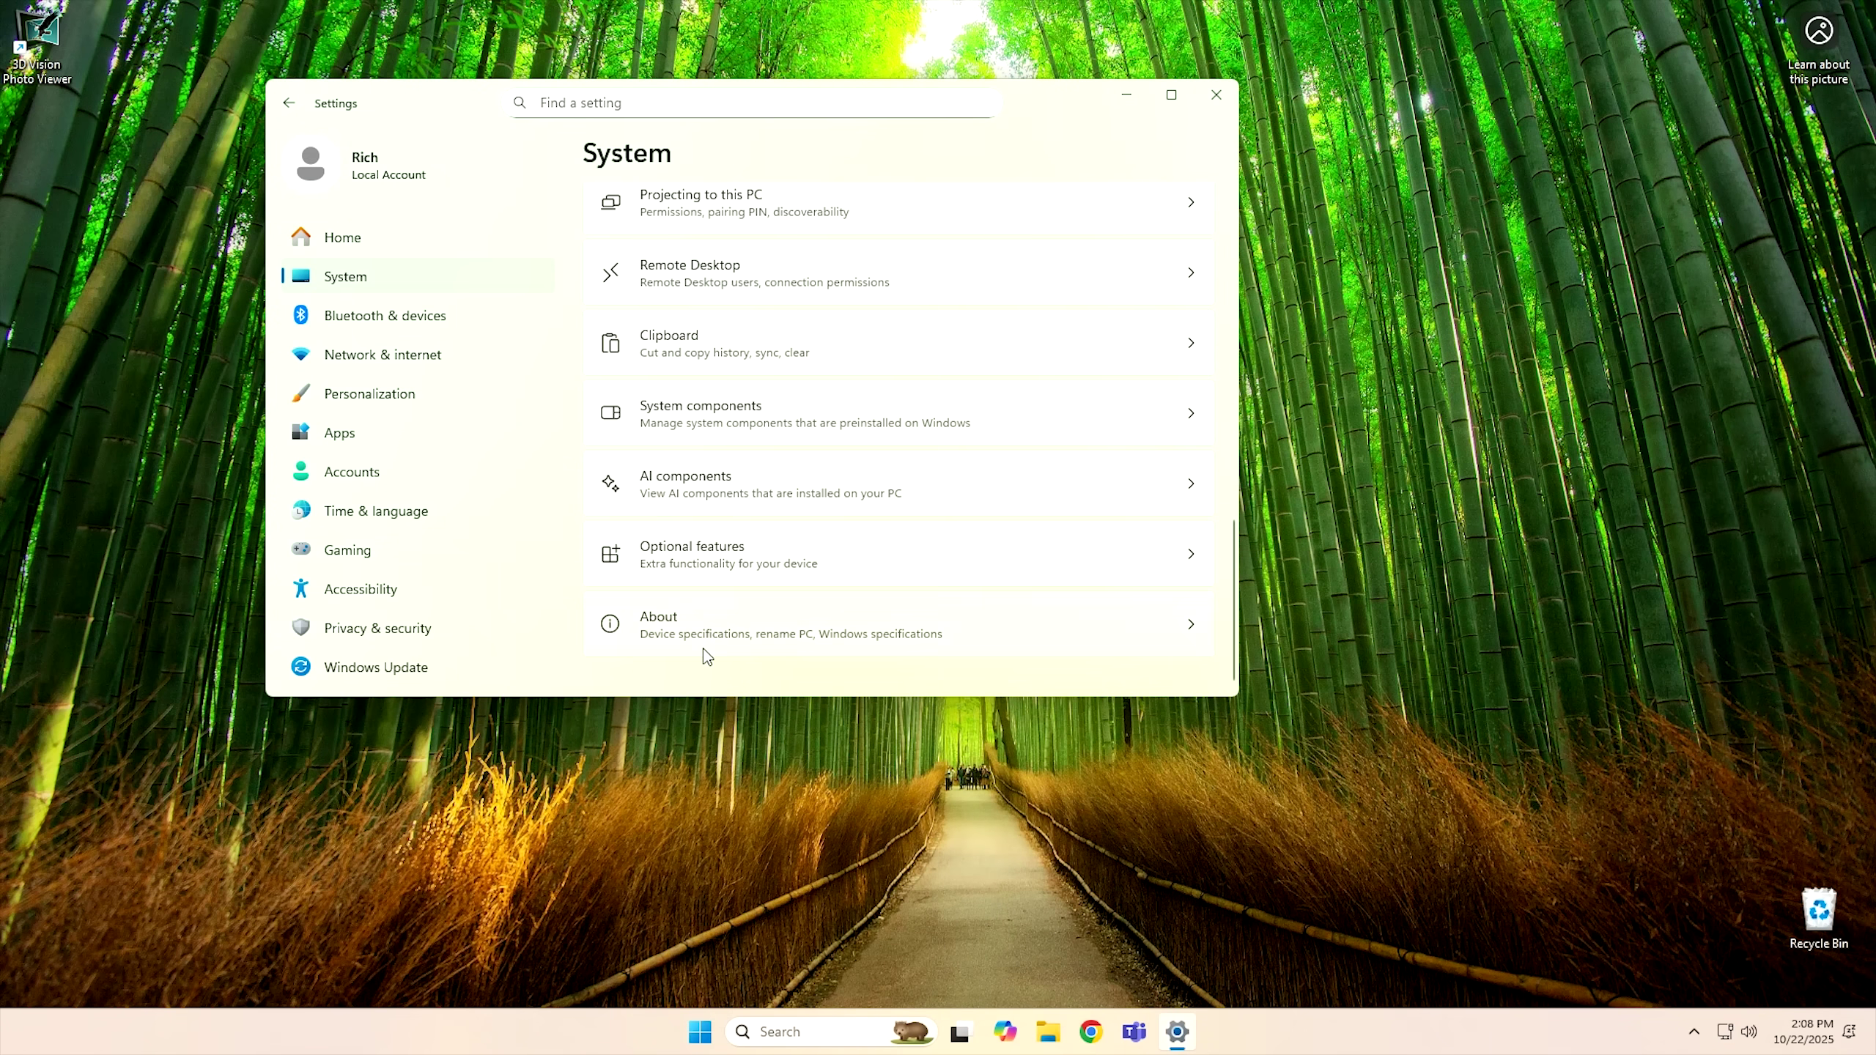
{"action": "left_click", "coordinate": [732, 624]}
{"action": "scroll", "coordinate": [812, 472], "scroll_direction": "down", "scroll_amount": 10}
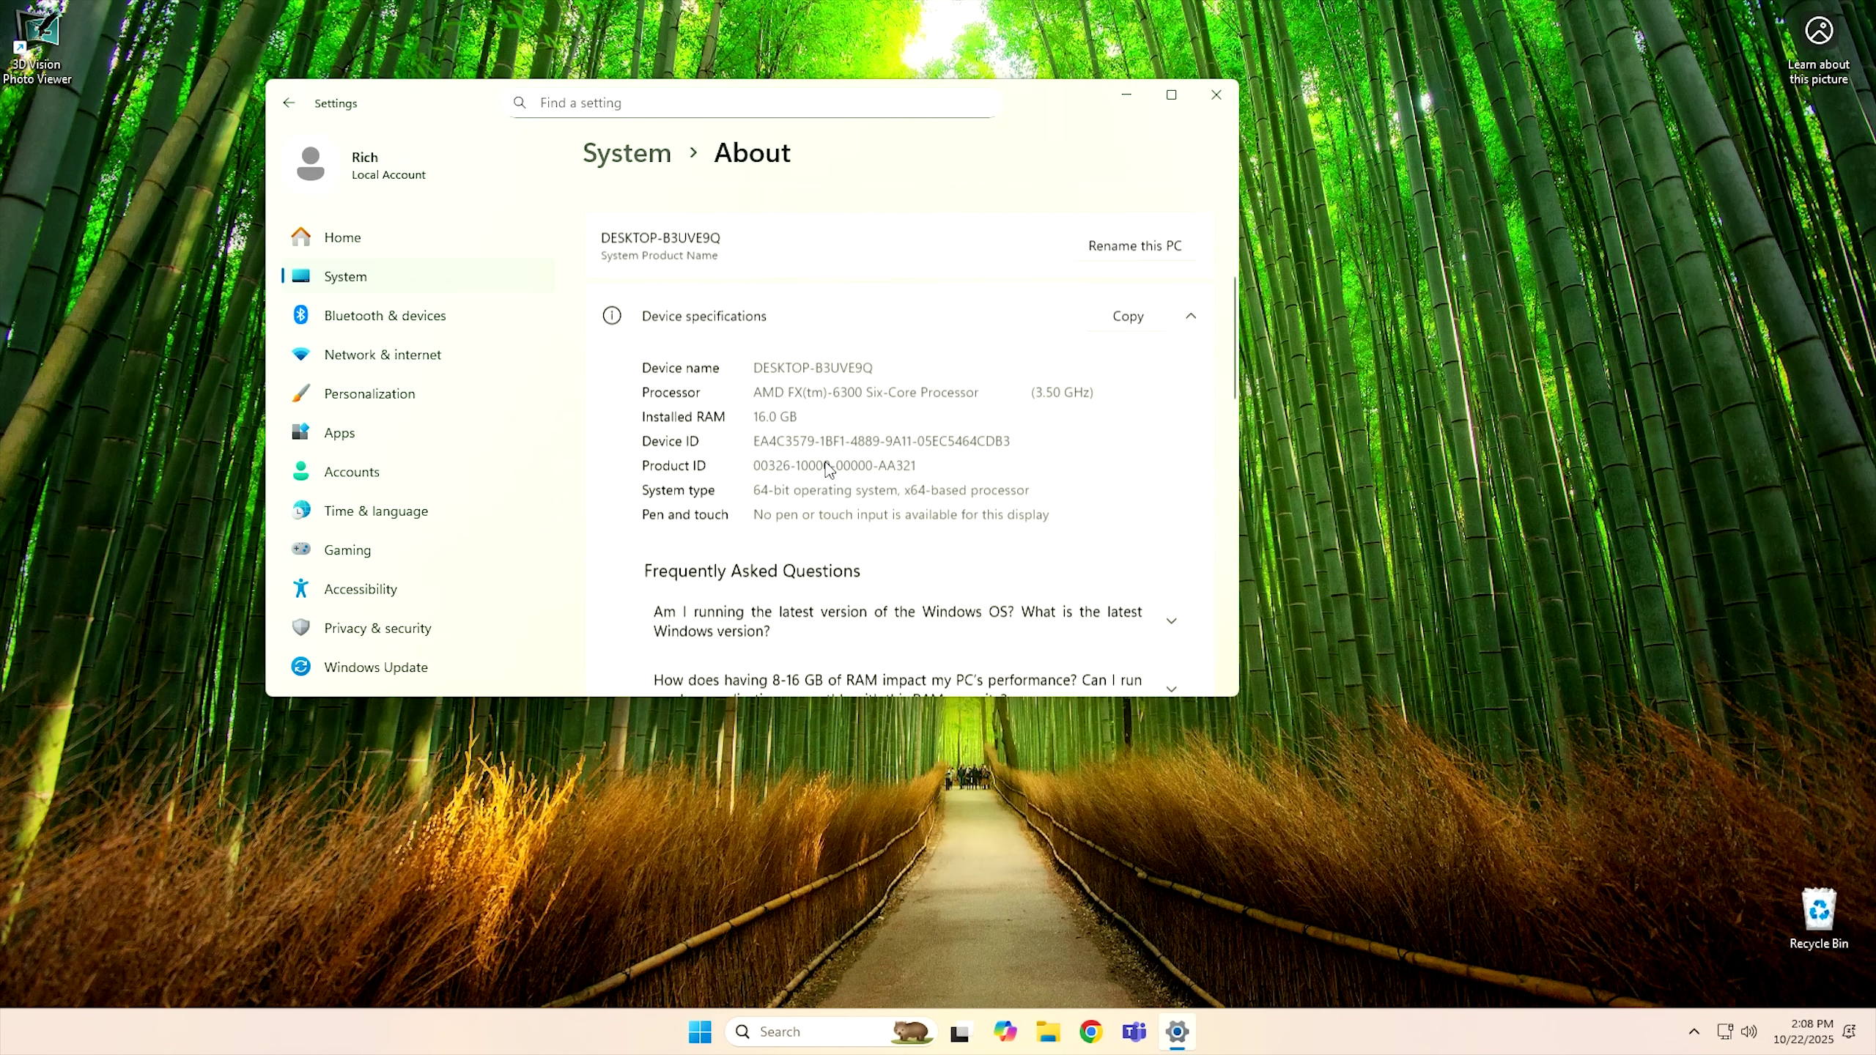
{"action": "scroll", "coordinate": [826, 462], "scroll_direction": "down", "scroll_amount": 3}
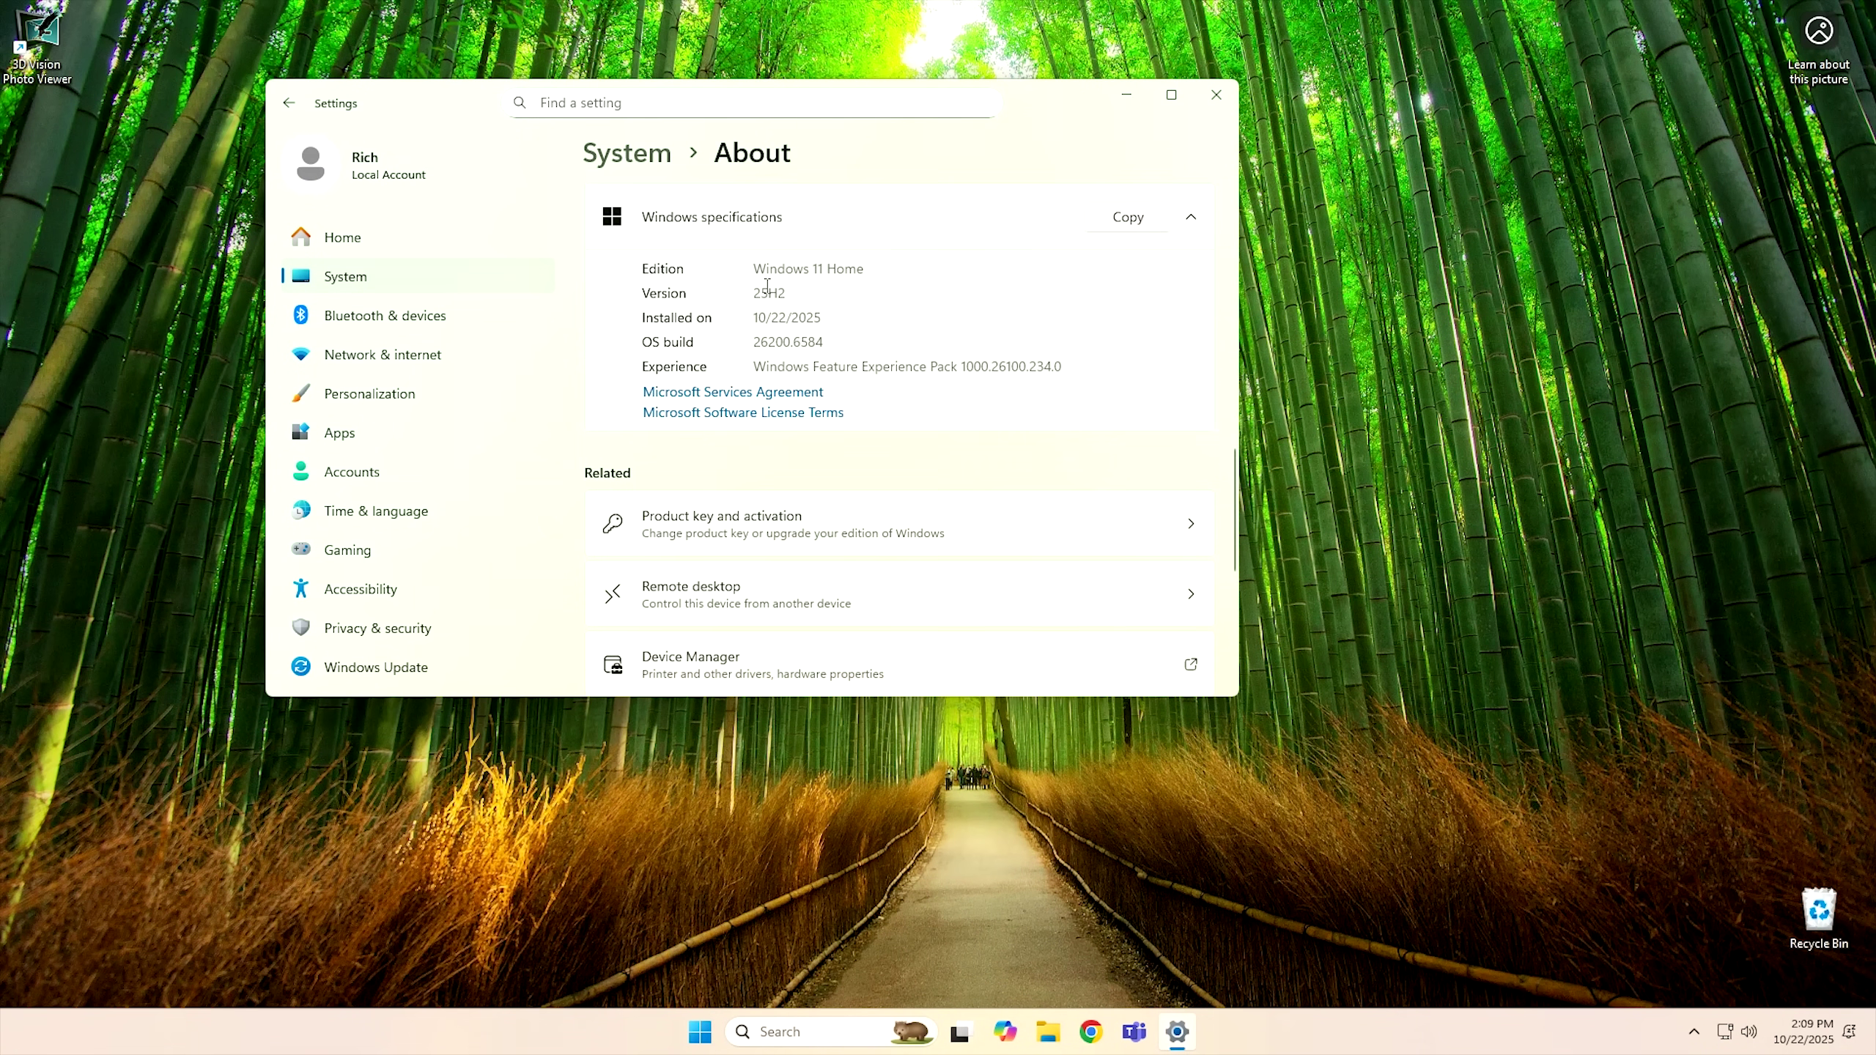
{"action": "double_click", "coordinate": [766, 290]}
{"action": "left_click_drag", "start_coordinate": [1034, 109], "coordinate": [782, 172]}
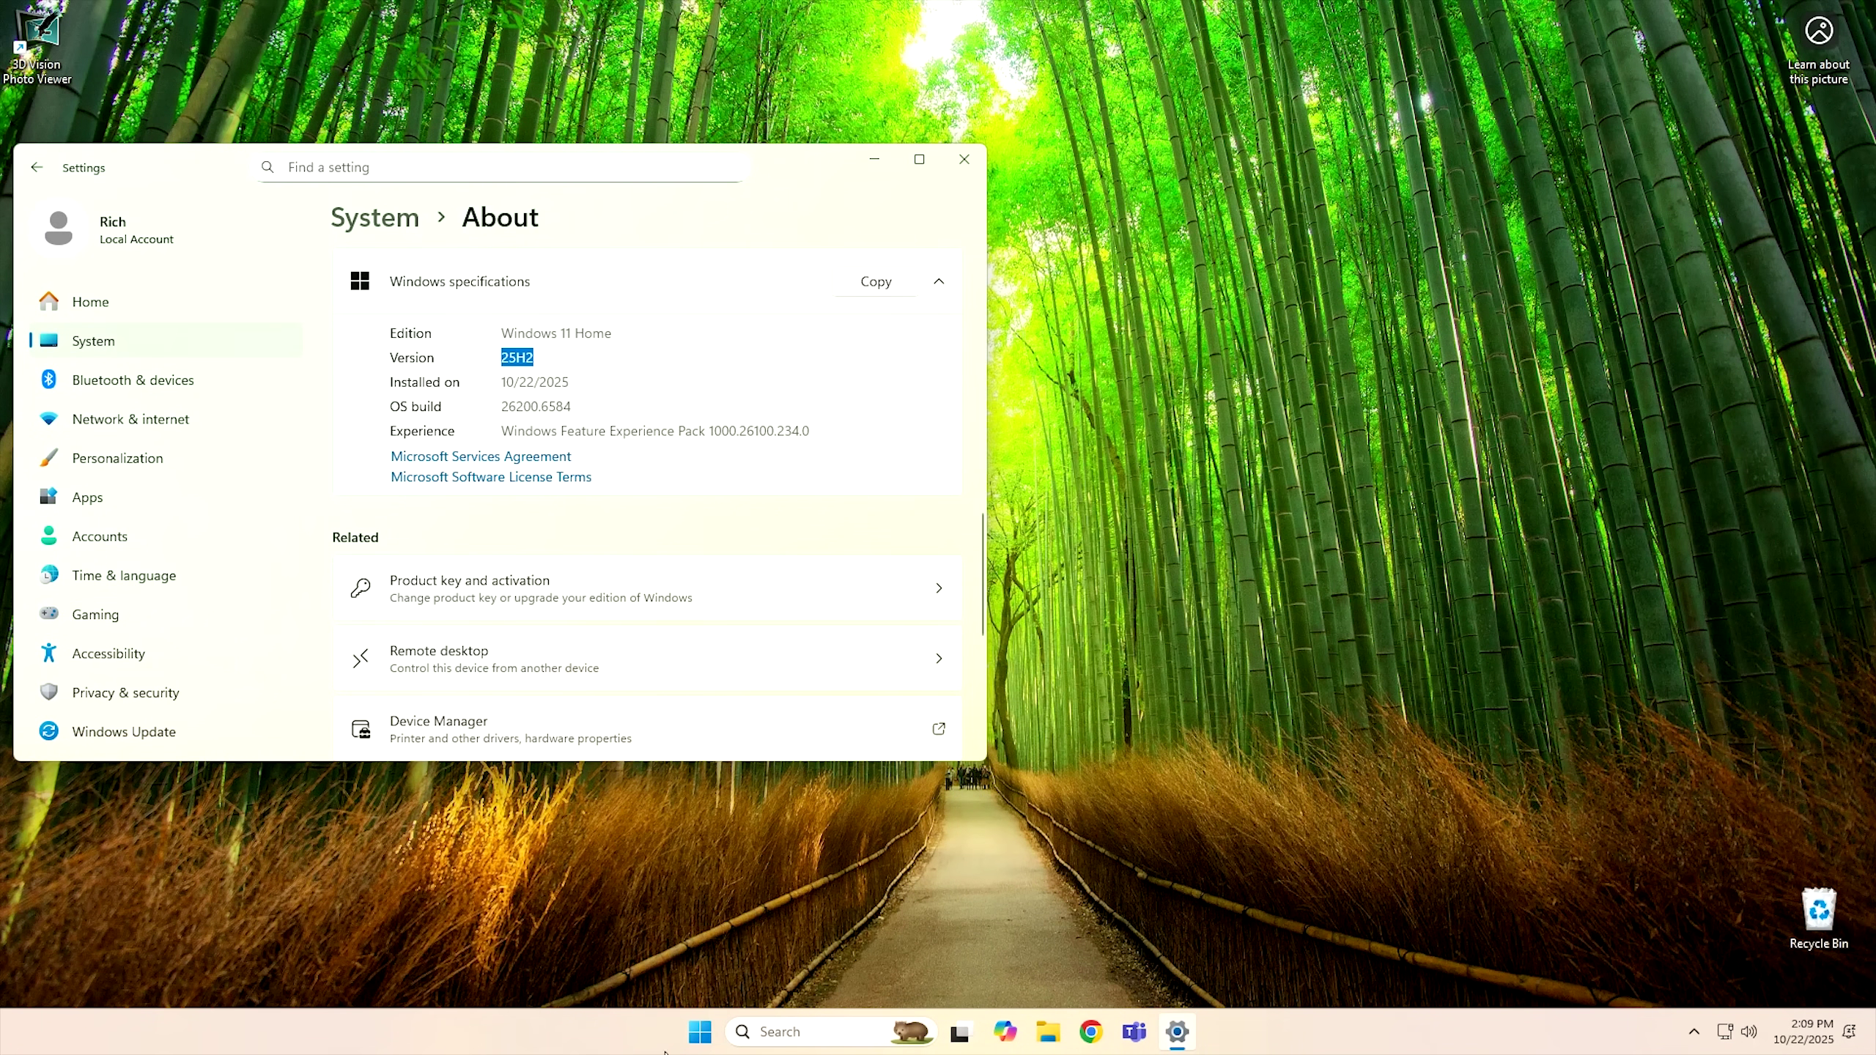
Step: Launch PC Health Check from the Start menu's All apps list
{"action": "left_click", "coordinate": [699, 1031]}
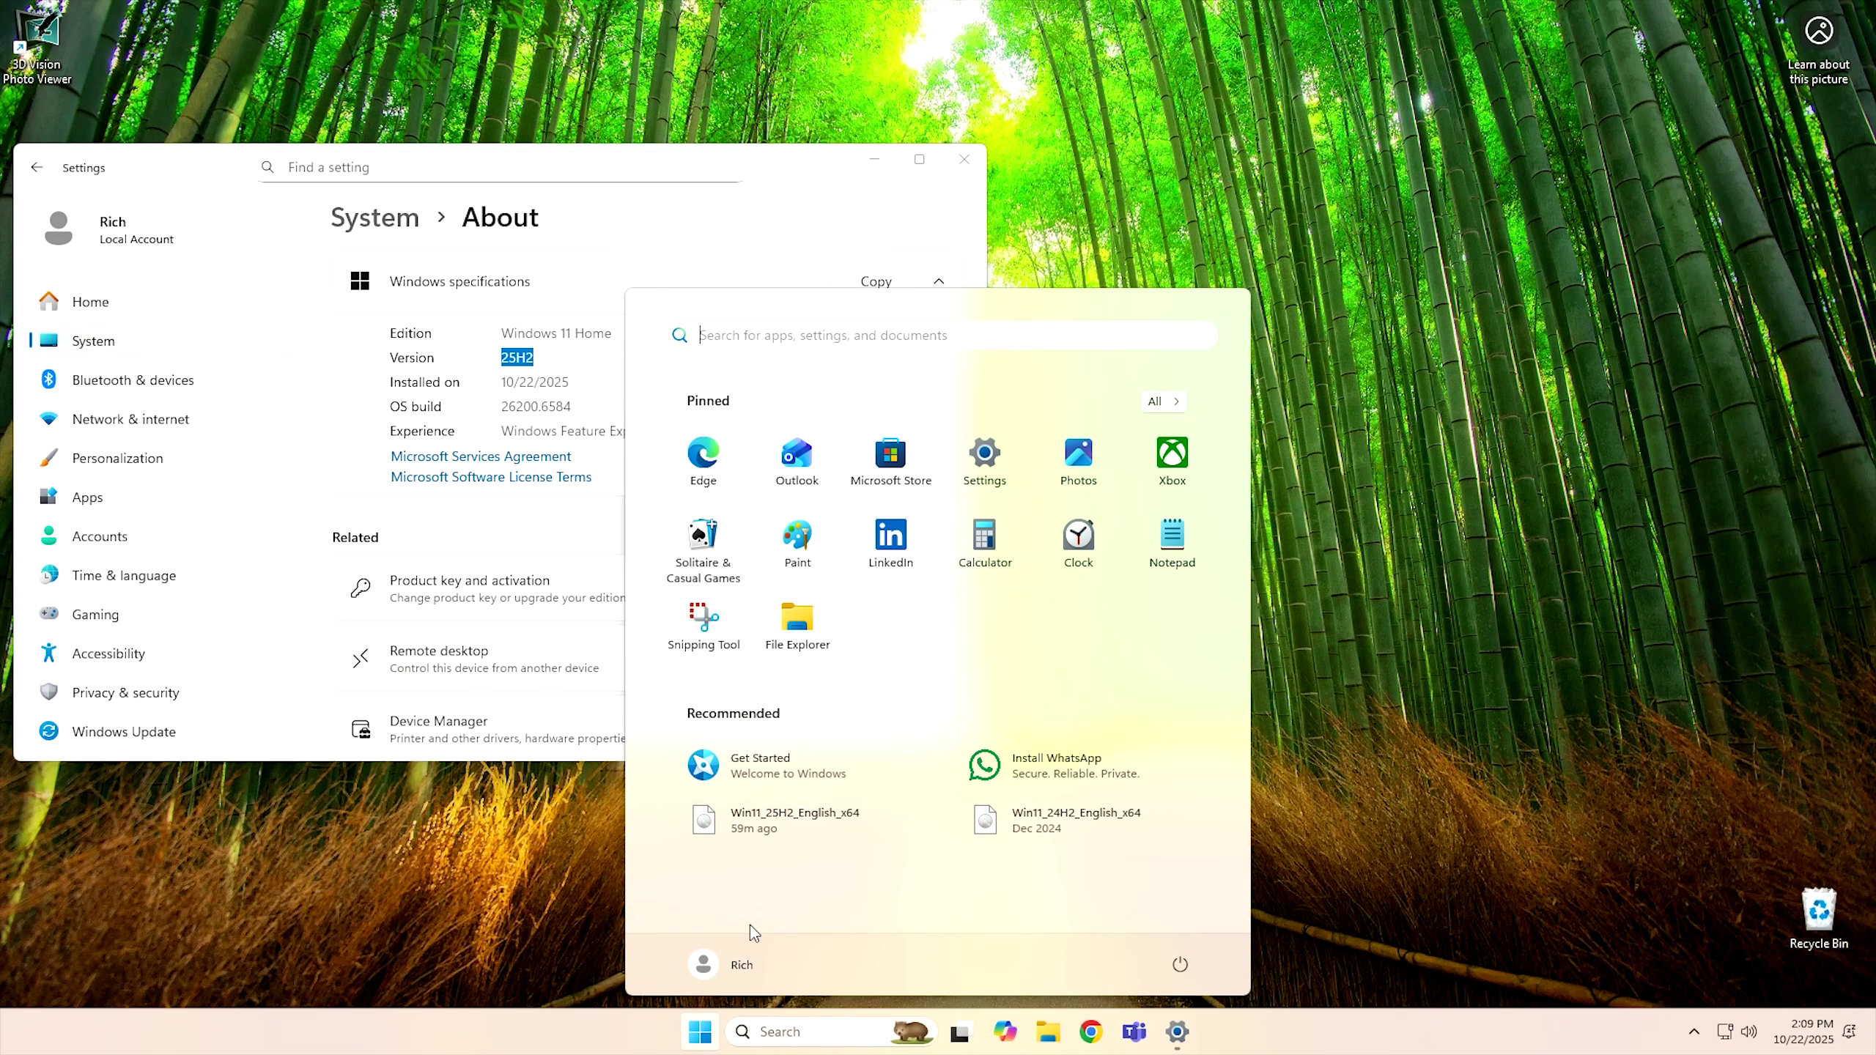
{"action": "left_click", "coordinate": [1173, 406]}
{"action": "scroll", "coordinate": [859, 658], "scroll_direction": "down", "scroll_amount": 10}
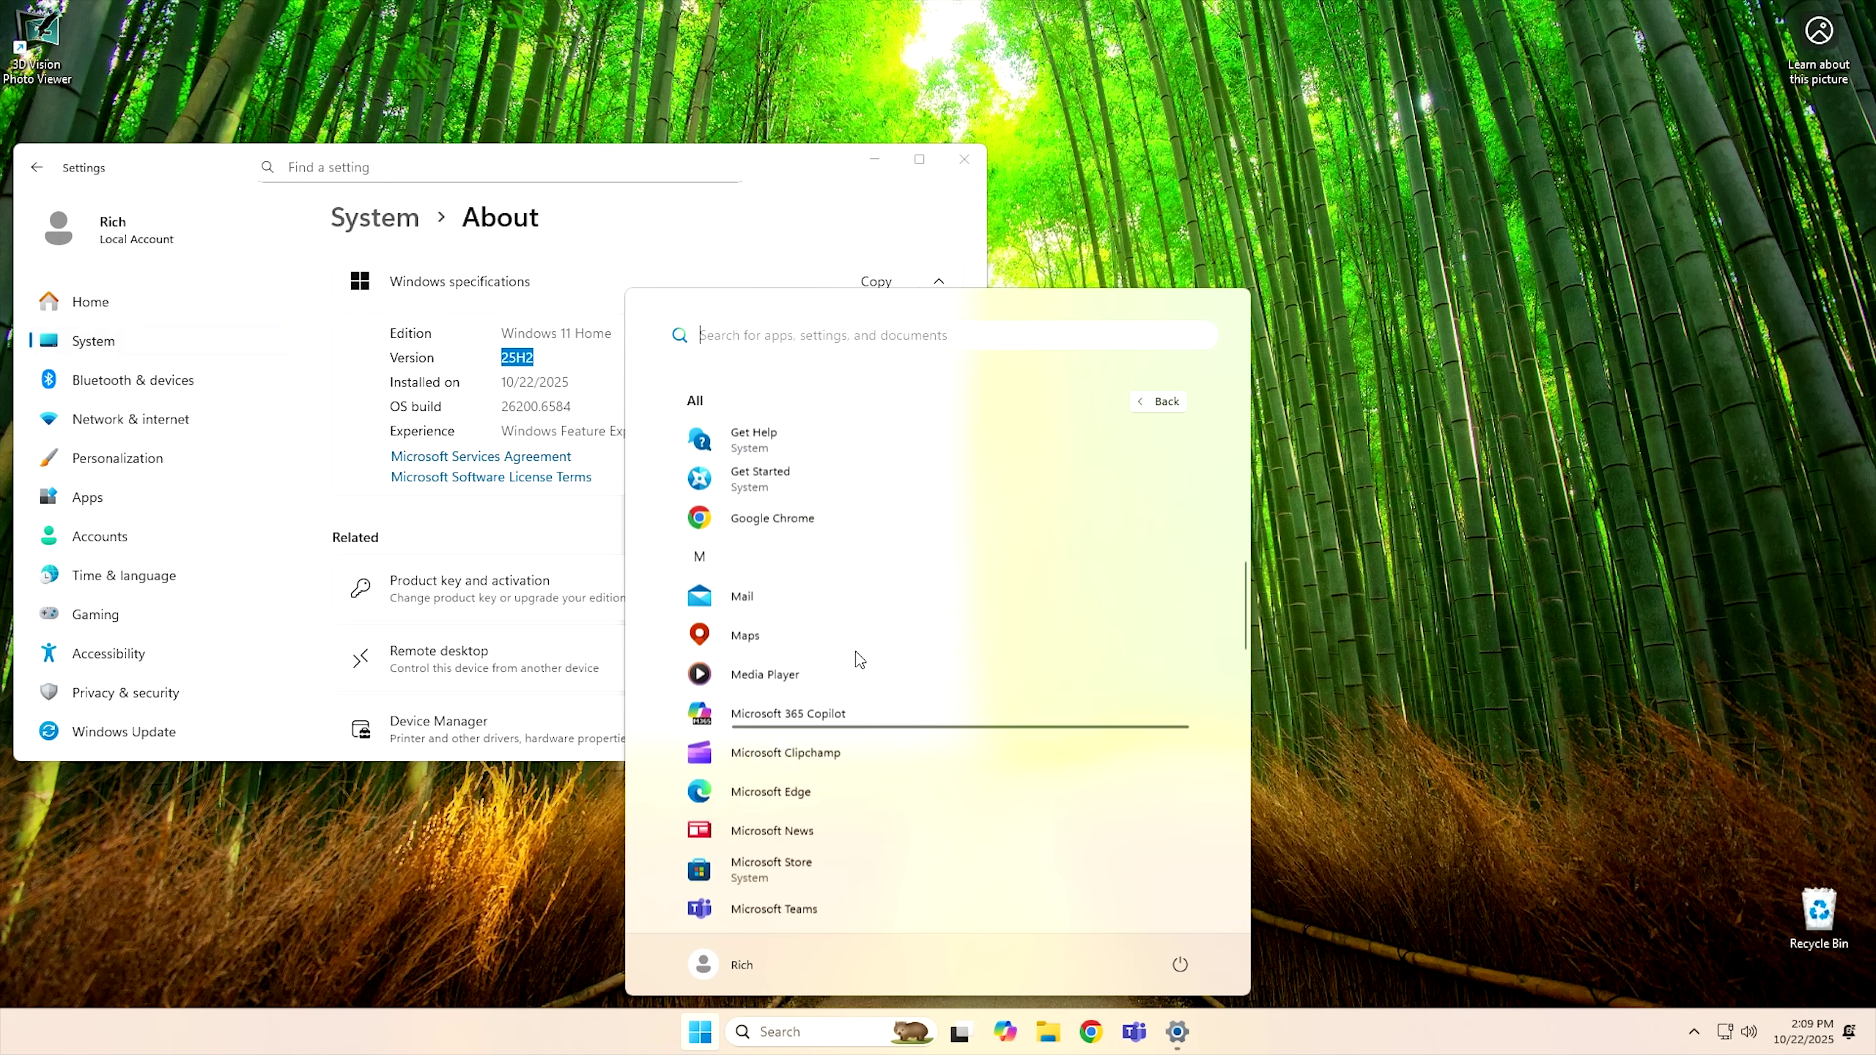
{"action": "scroll", "coordinate": [859, 658], "scroll_direction": "down", "scroll_amount": 10}
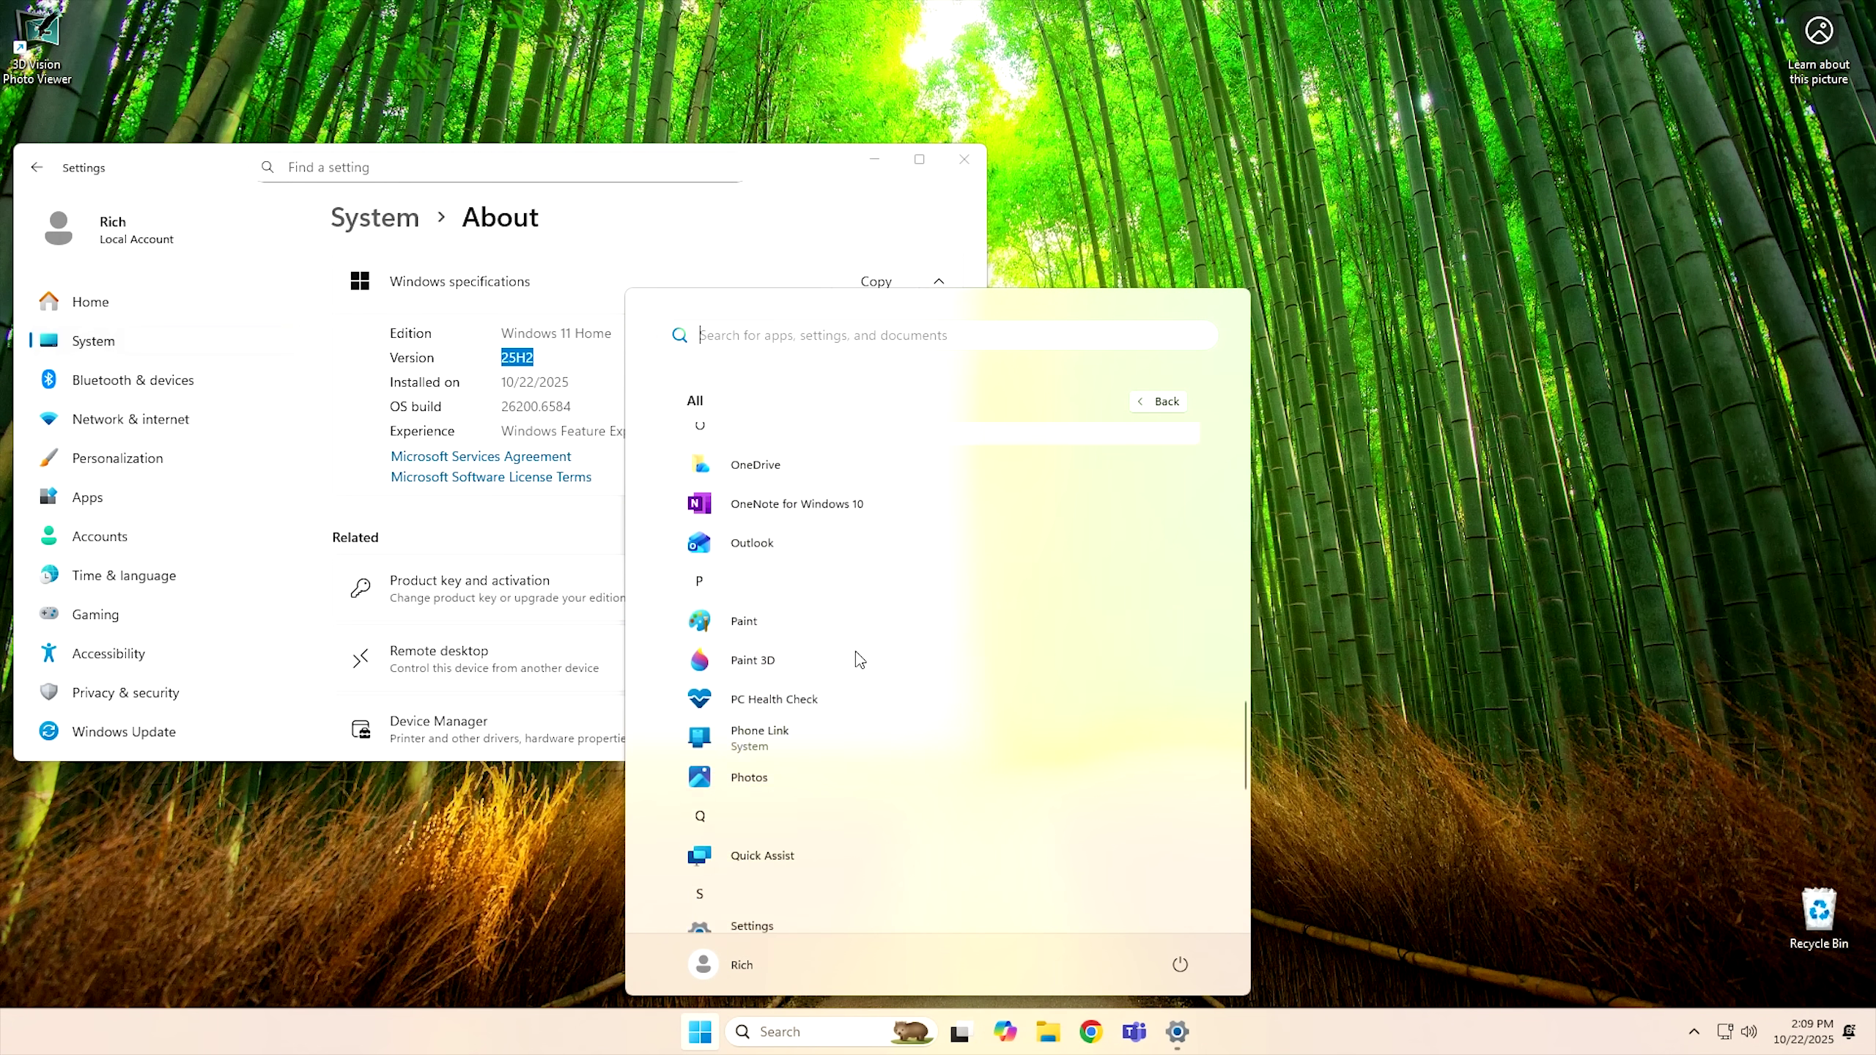
{"action": "left_click", "coordinate": [804, 597]}
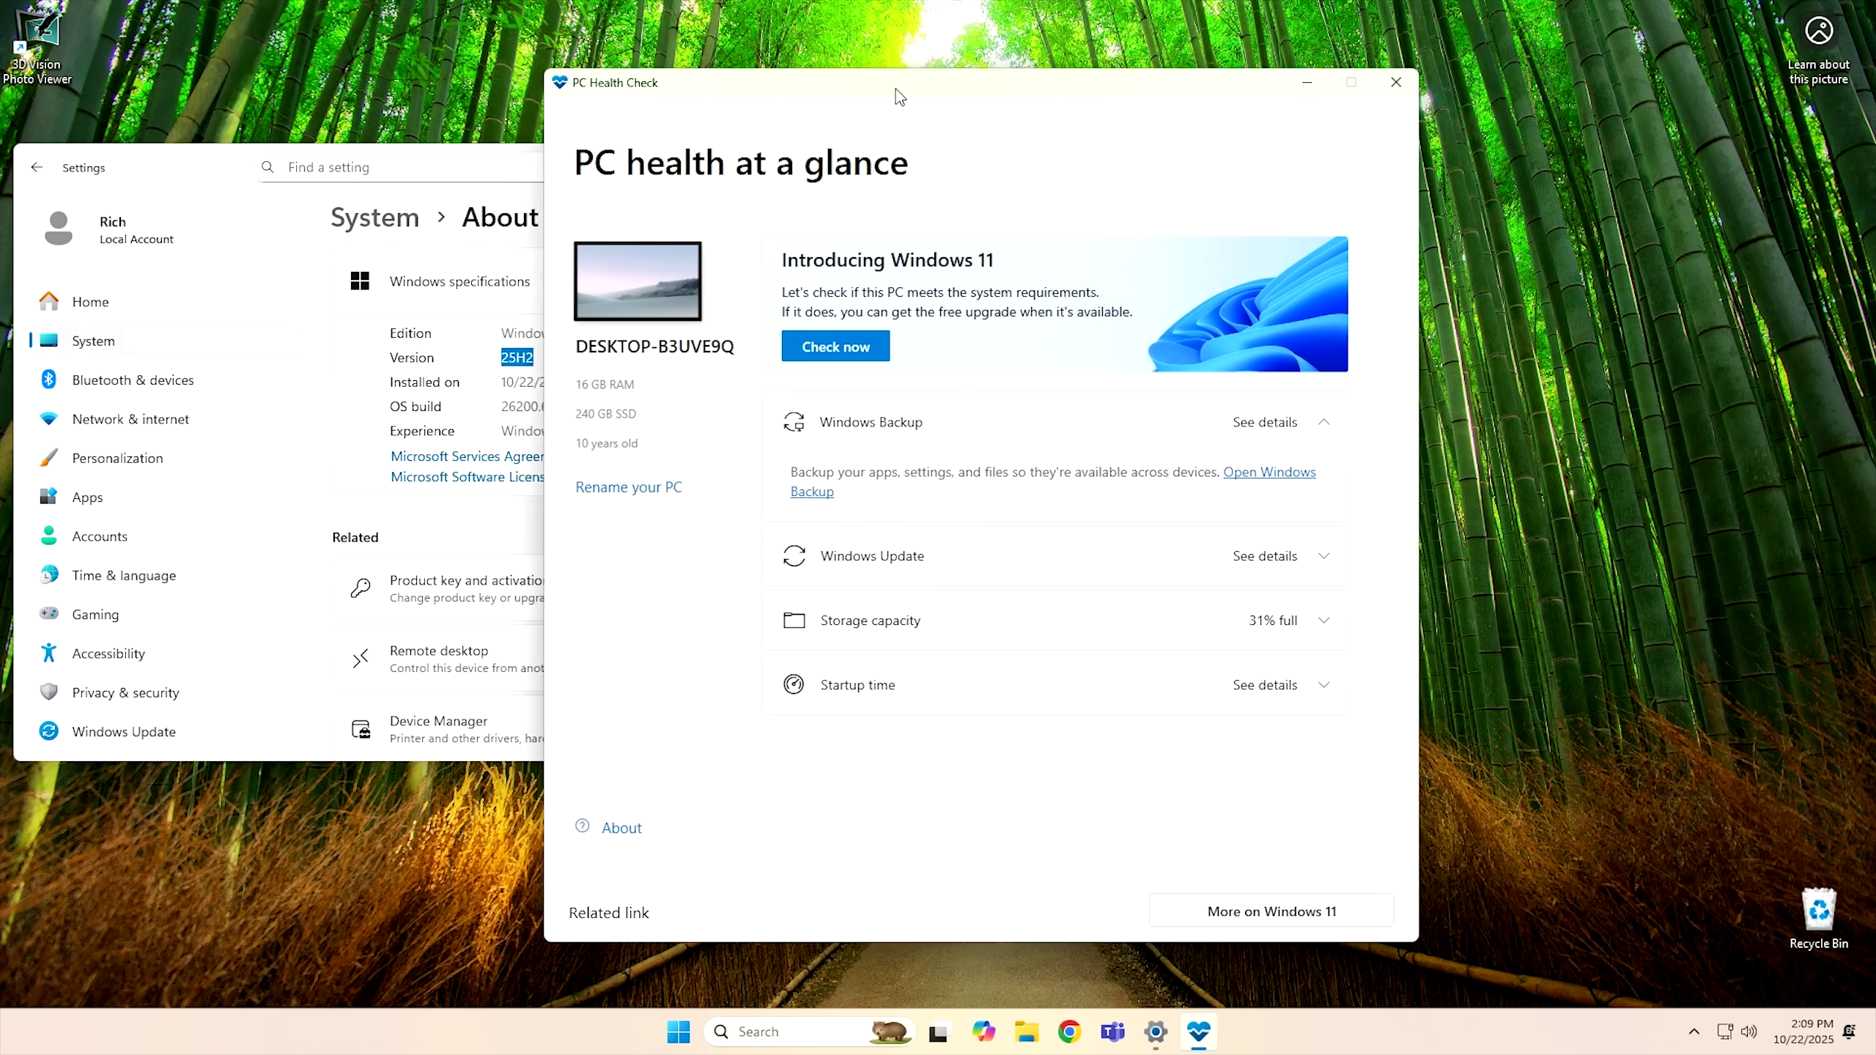
Step: Run the Windows 11 check and highlight the 'doesn't meet requirements' result
{"action": "left_click_drag", "start_coordinate": [973, 100], "coordinate": [1224, 95]}
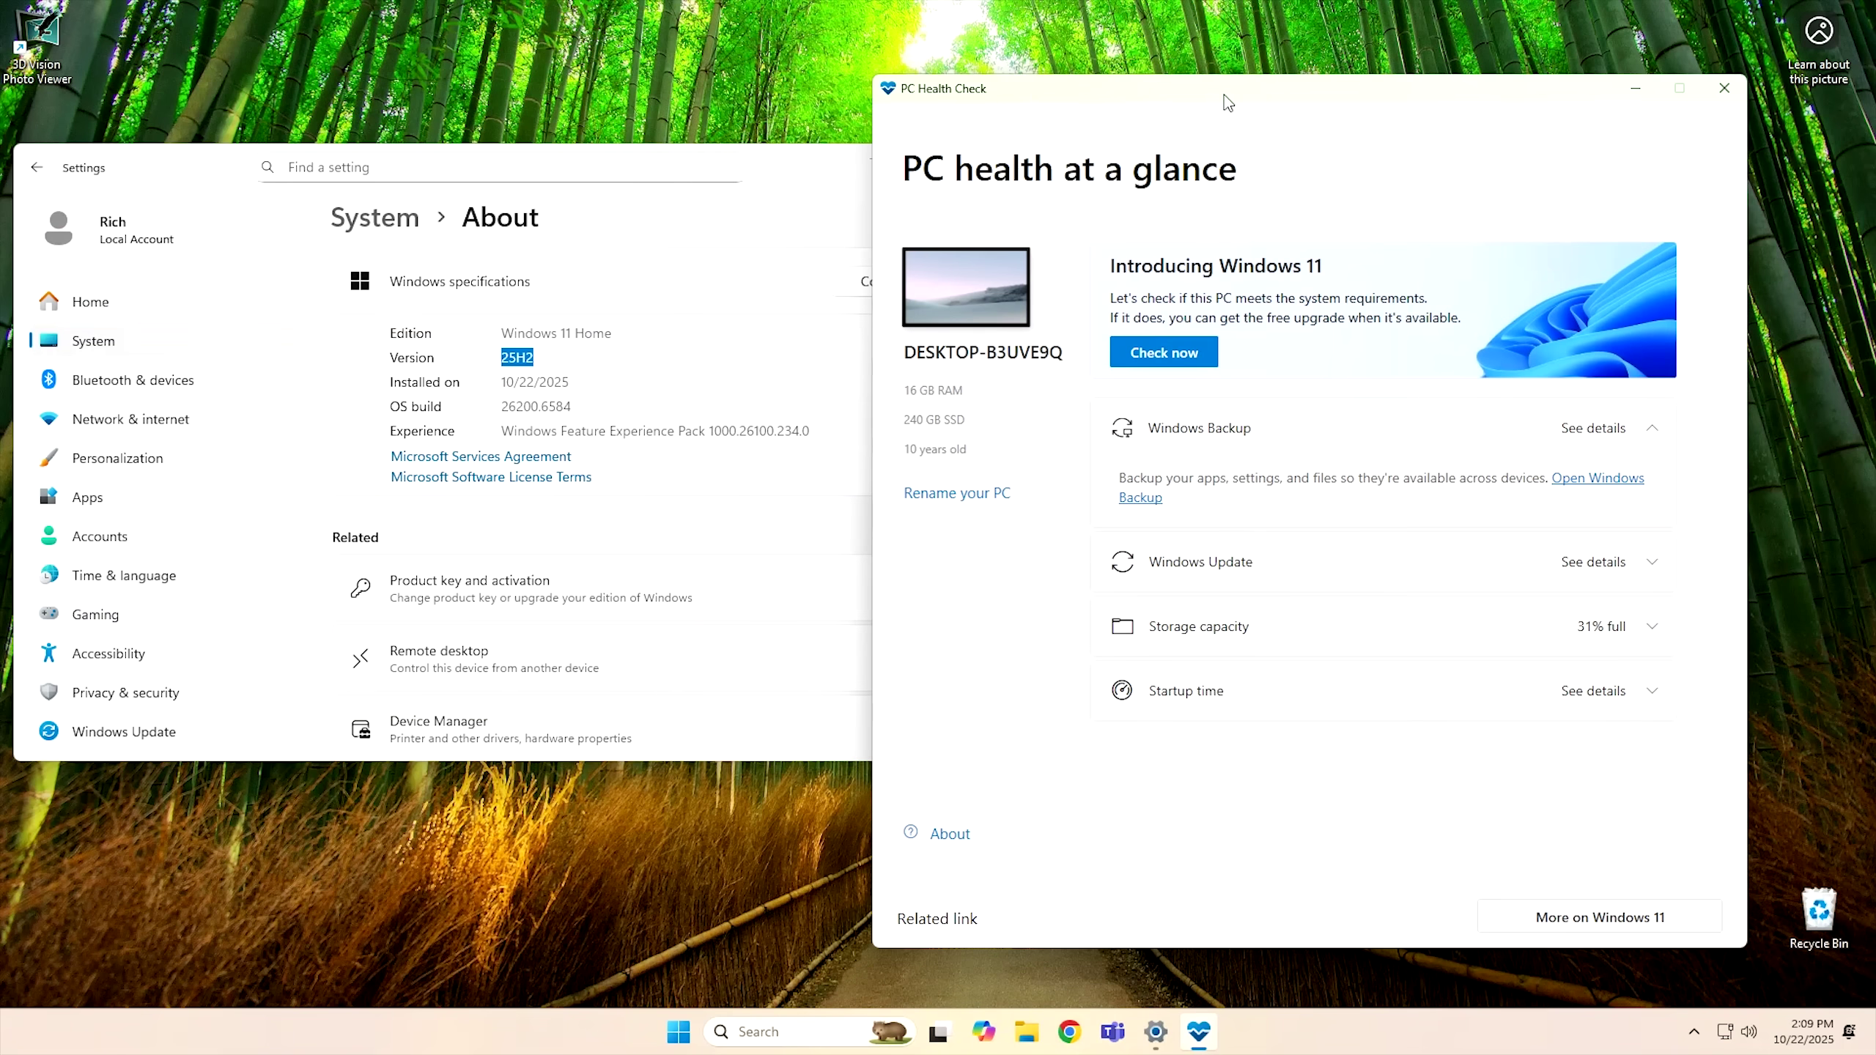
{"action": "left_click", "coordinate": [1157, 360]}
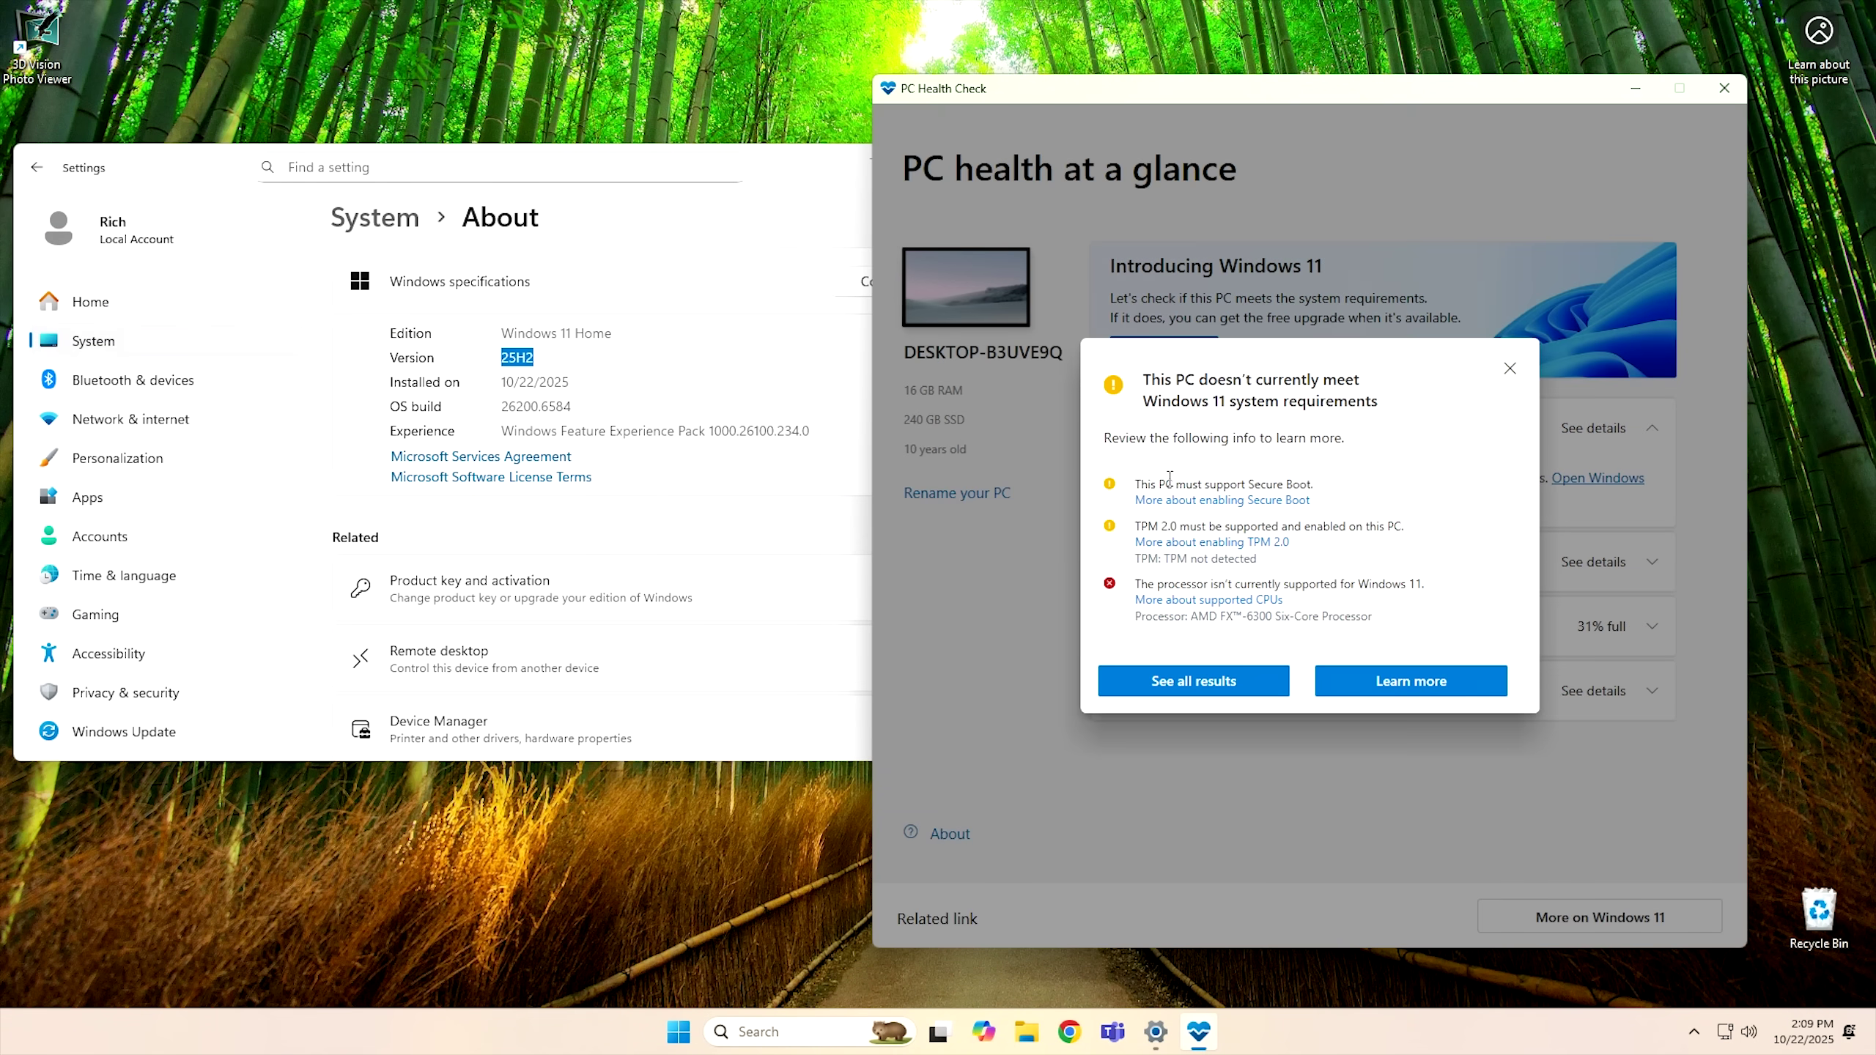
{"action": "left_click_drag", "start_coordinate": [1144, 377], "coordinate": [1364, 409]}
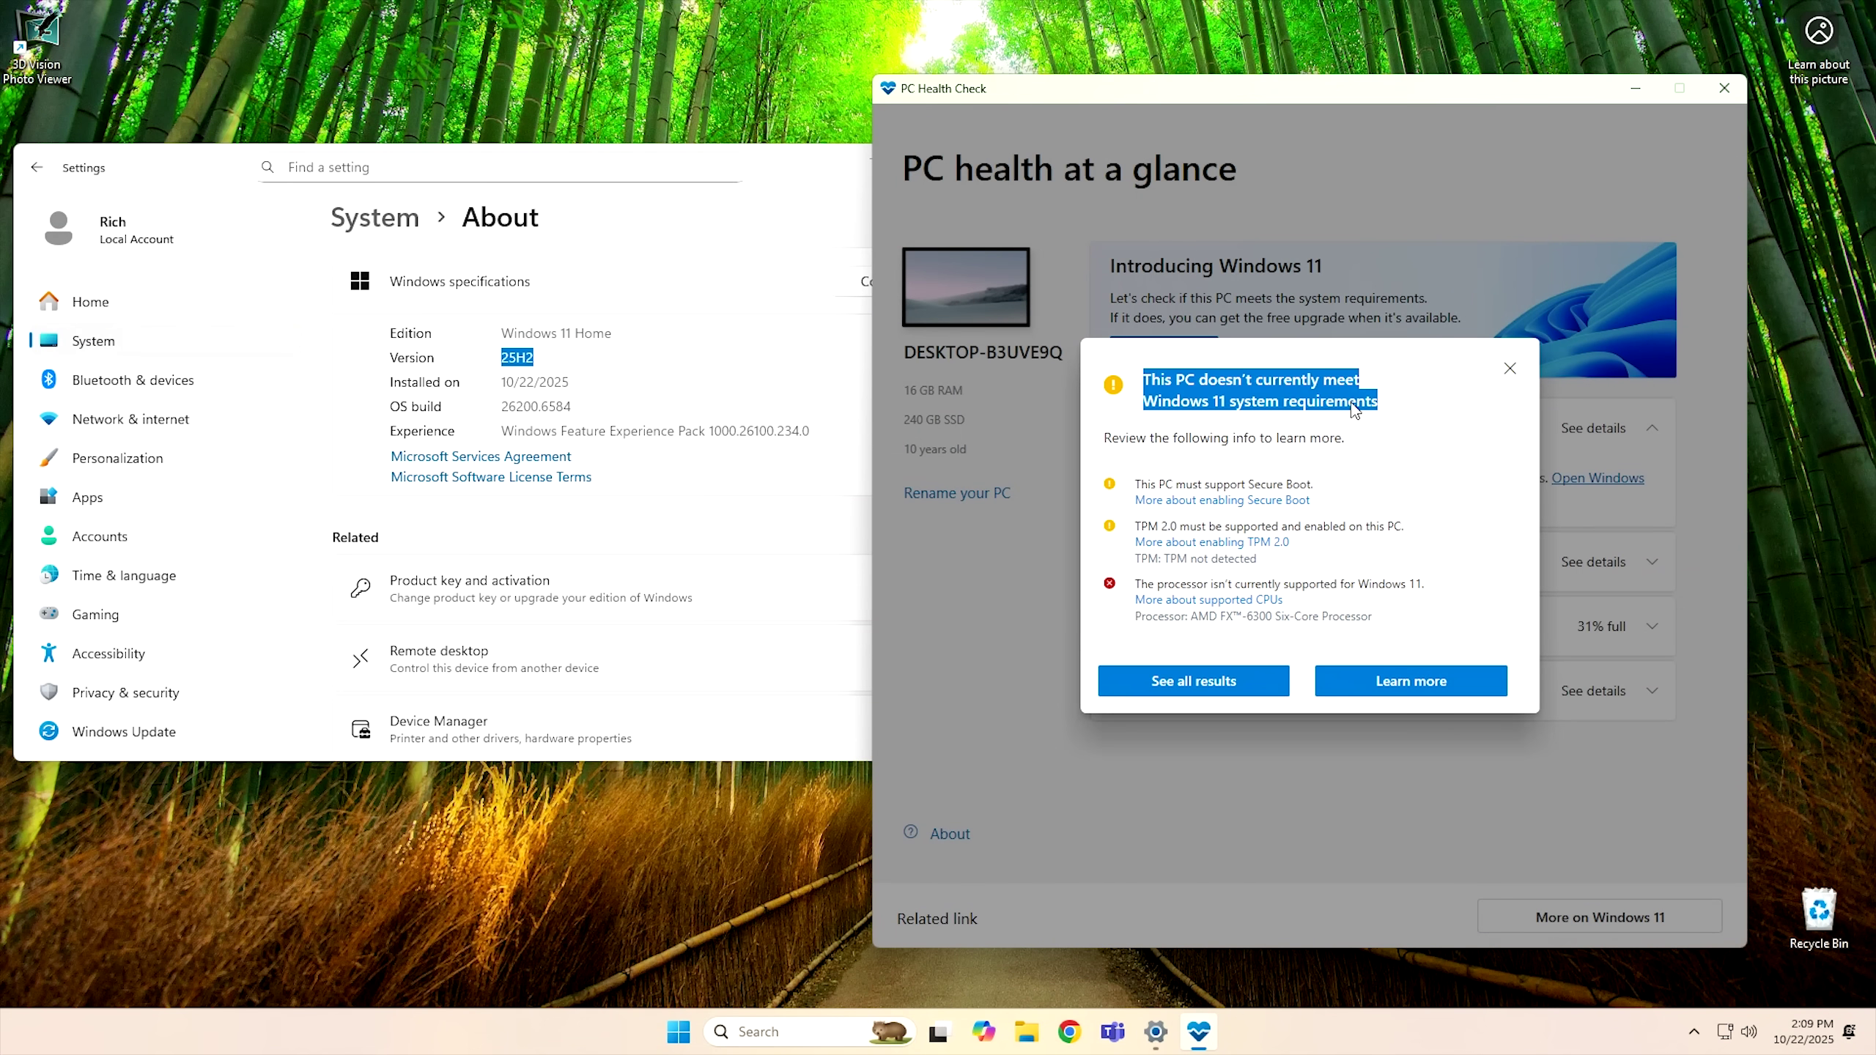